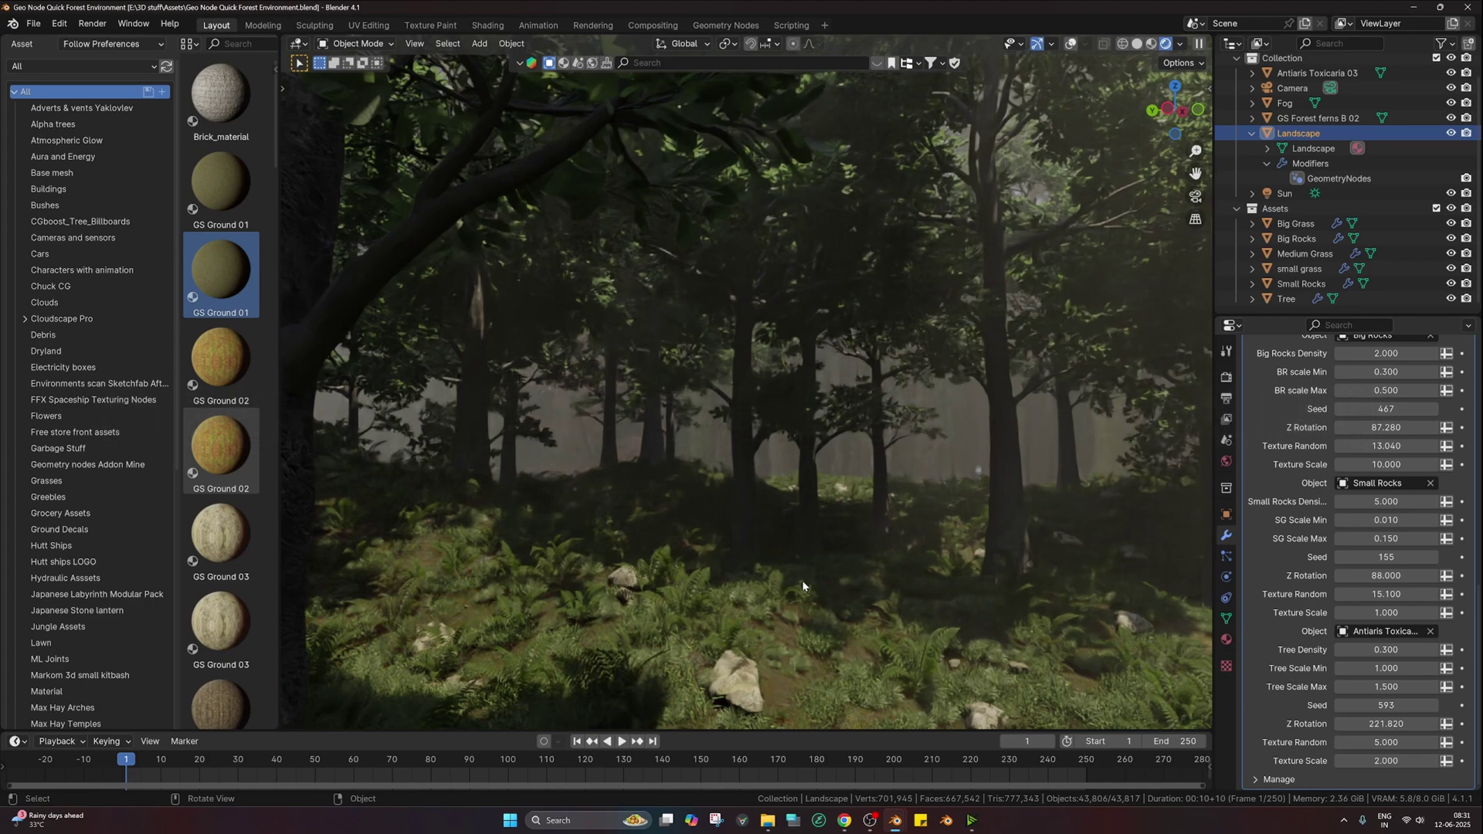
Step: Examine the finished forest scene and the scatter settings in the Landscape's geometry nodes modifier
middle_drag(802, 581, 738, 581)
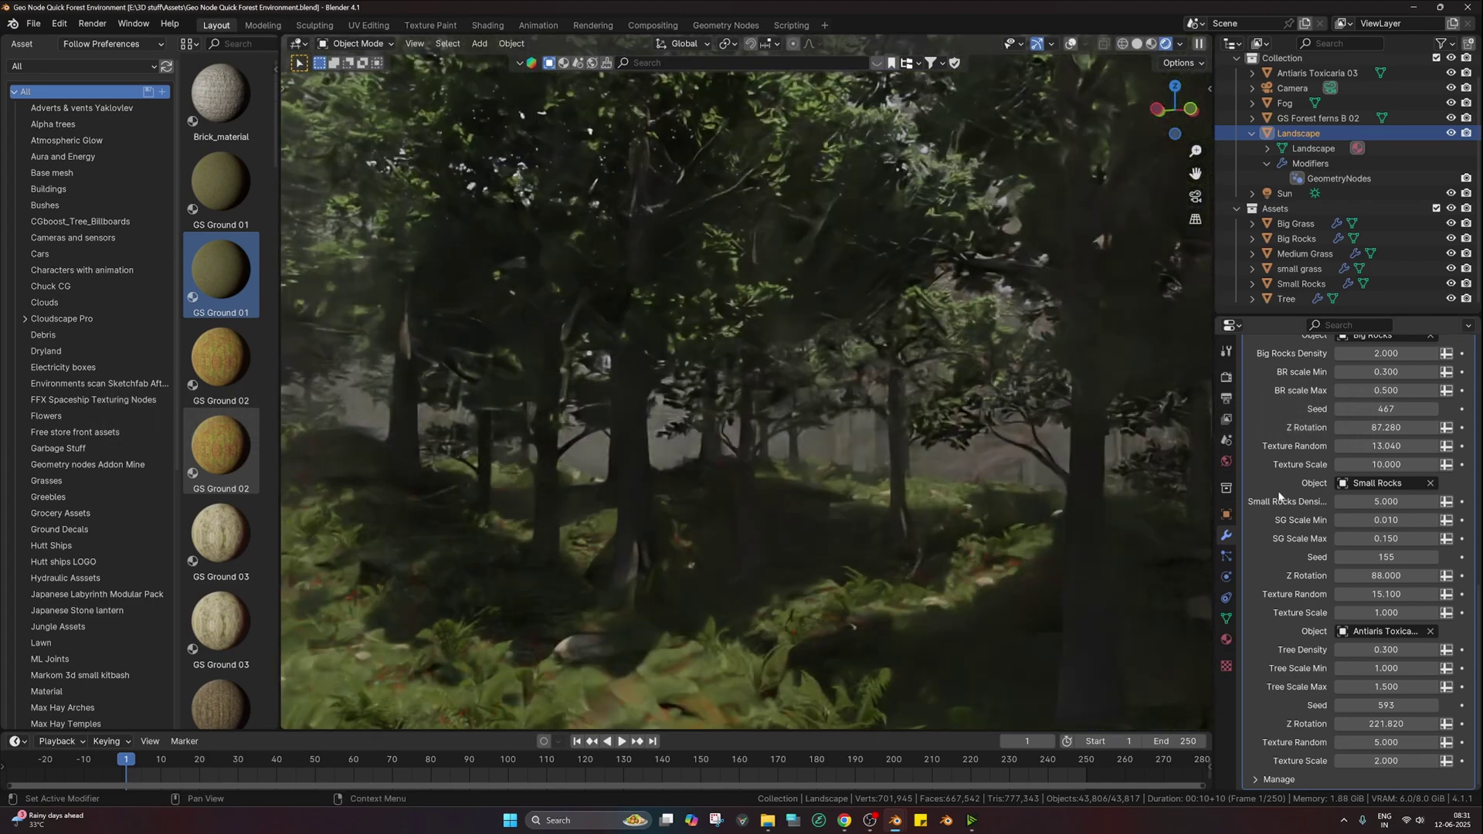
scroll(1323, 448, up, 10)
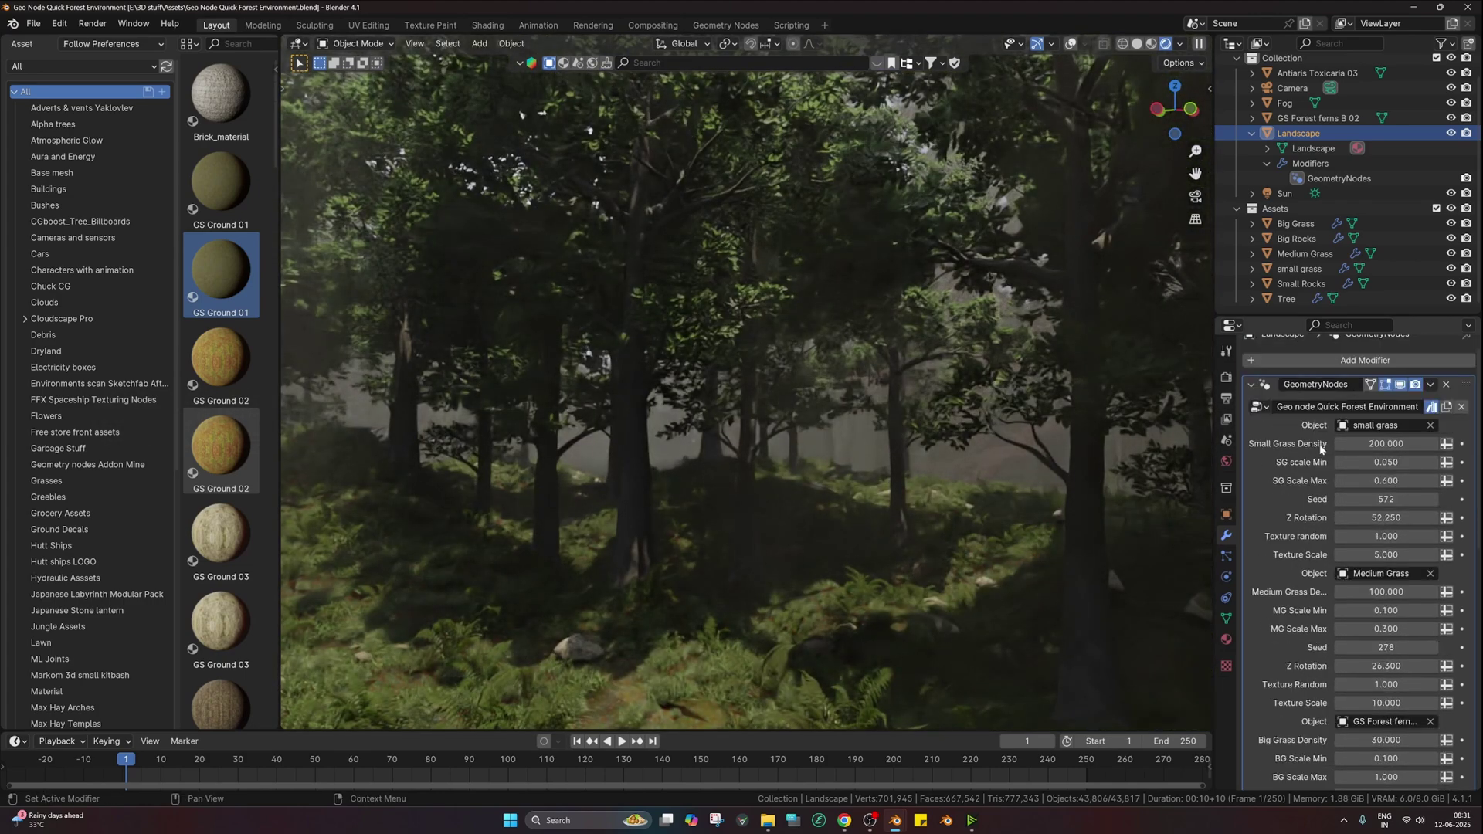
scroll(1321, 448, down, 5)
scroll(1318, 450, down, 6)
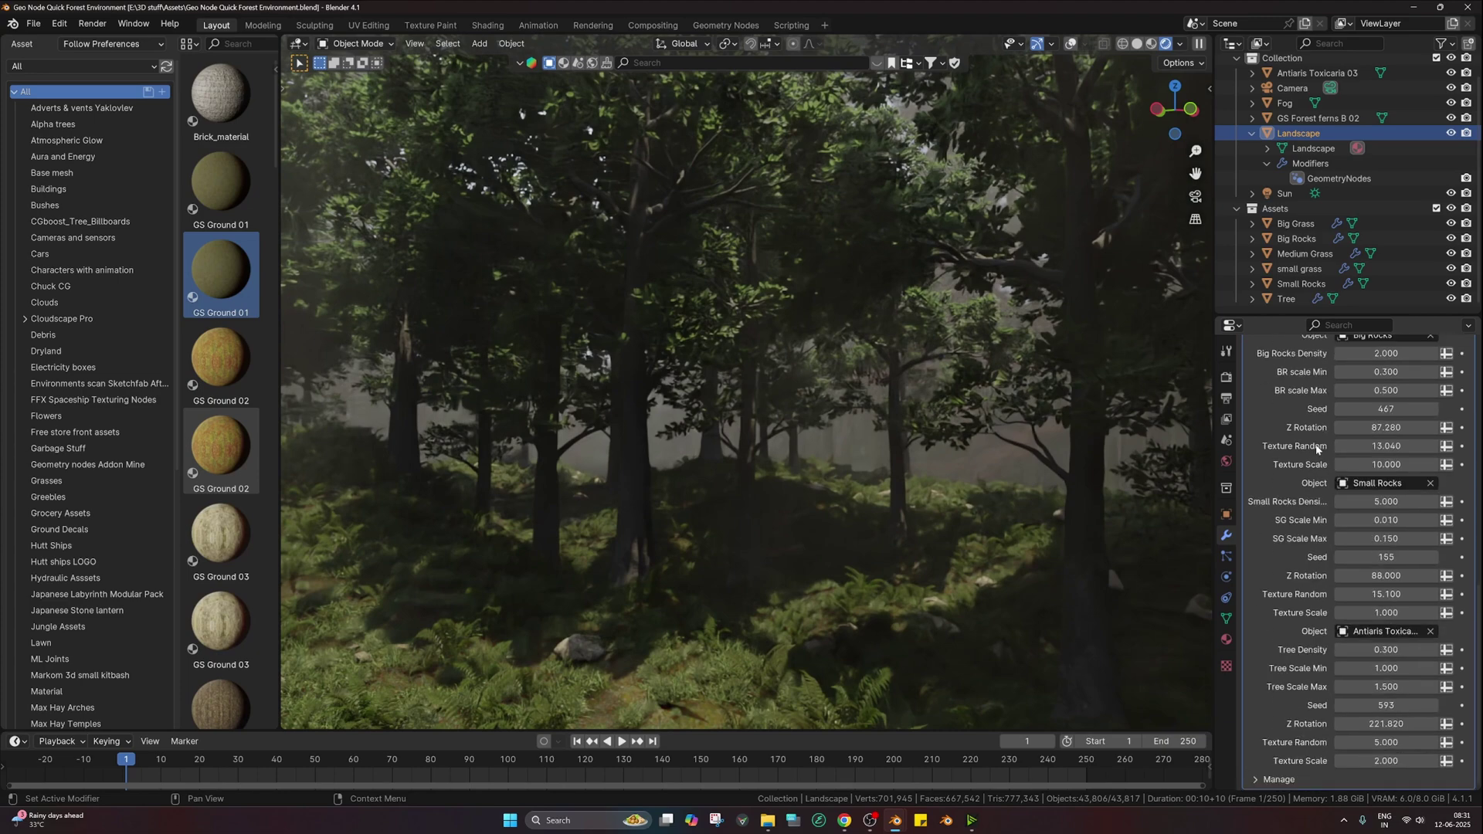
scroll(1318, 448, up, 8)
middle_drag(1043, 470, 896, 476)
scroll(1313, 456, up, 5)
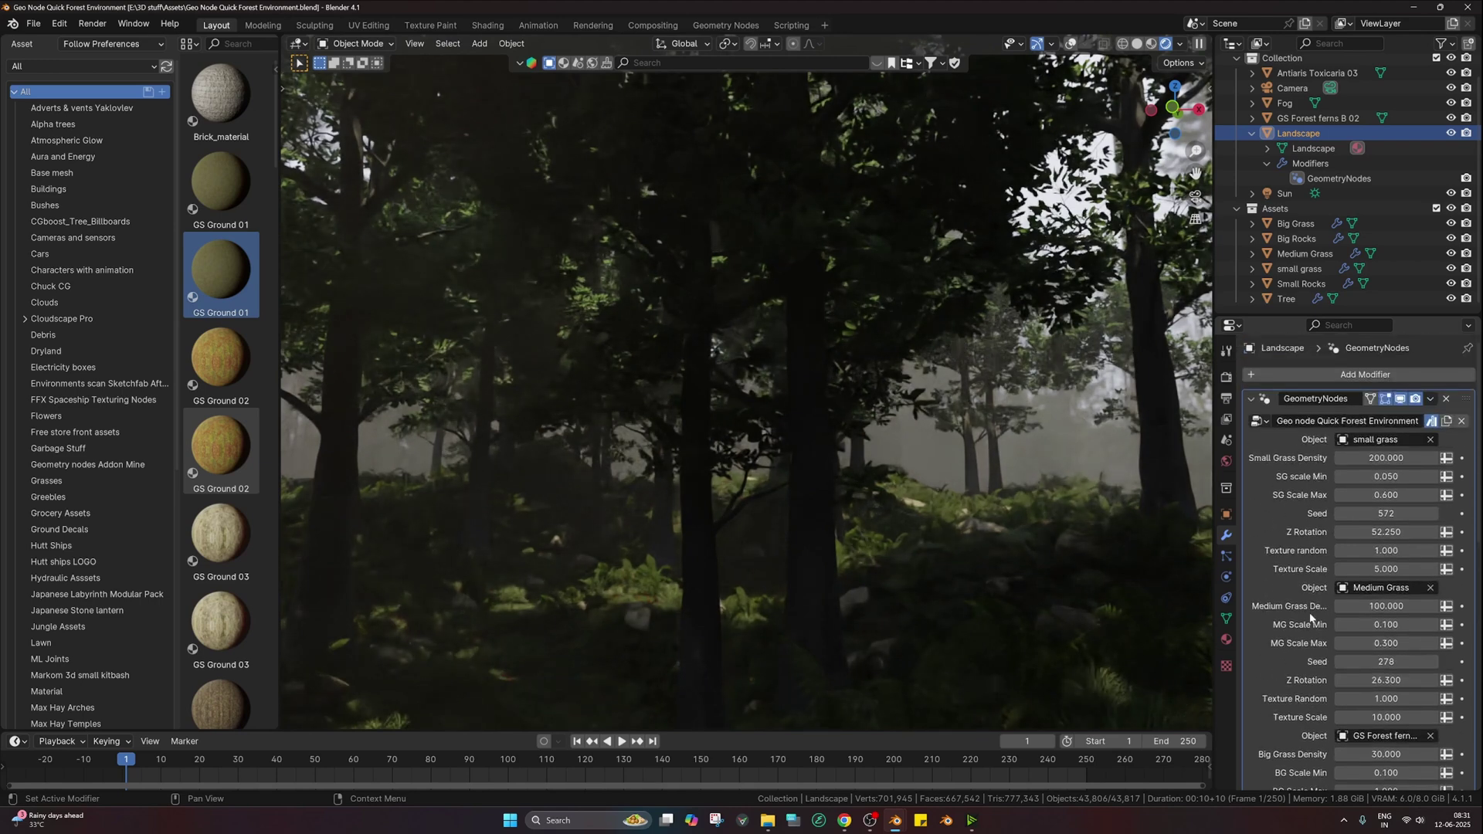
scroll(1305, 646, down, 5)
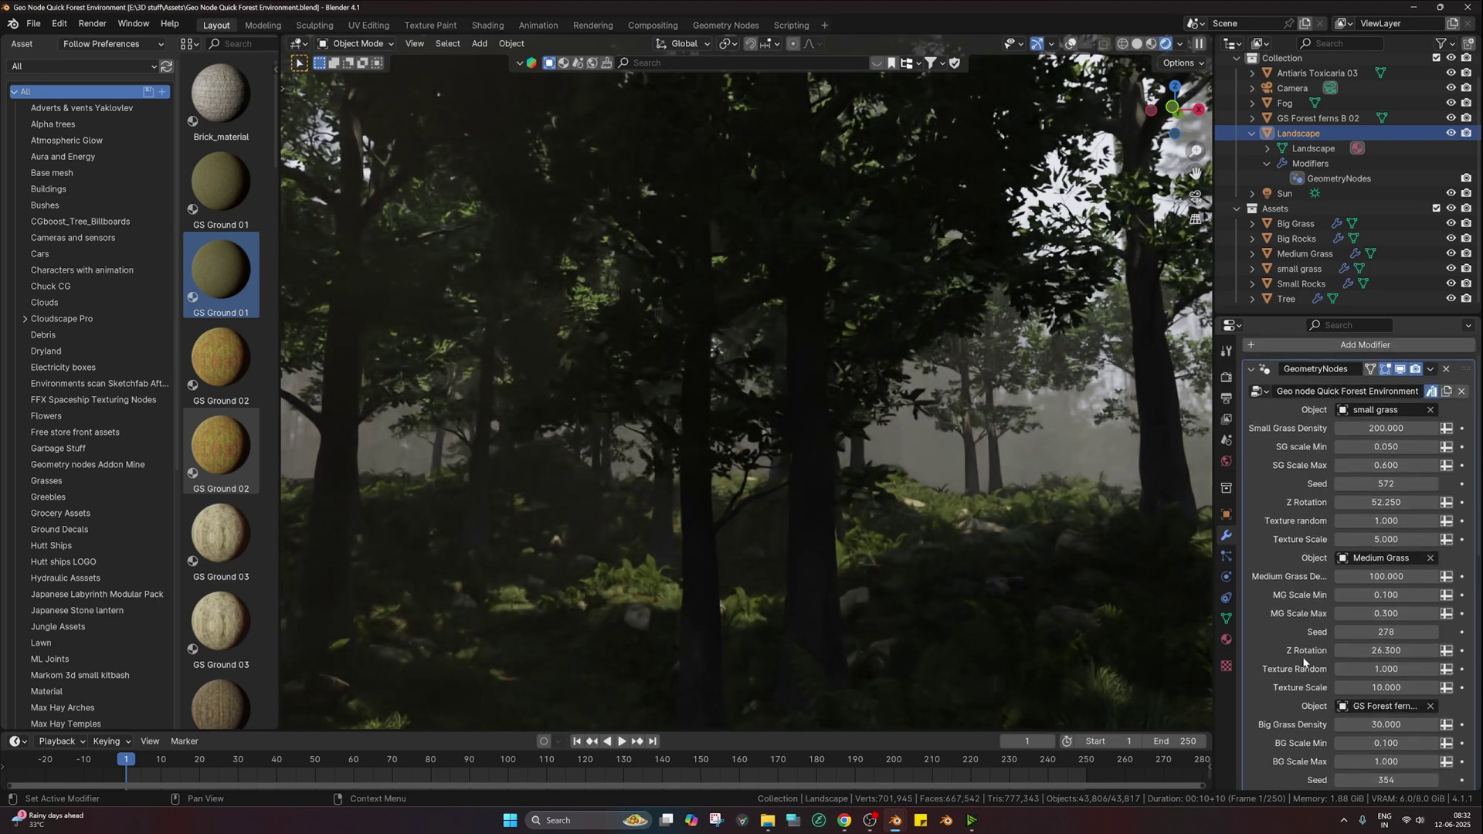
mouse_move(865, 554)
middle_down()
mouse_move(726, 541)
mouse_move(758, 578)
mouse_move(847, 571)
middle_up()
scroll(848, 577, up, 4)
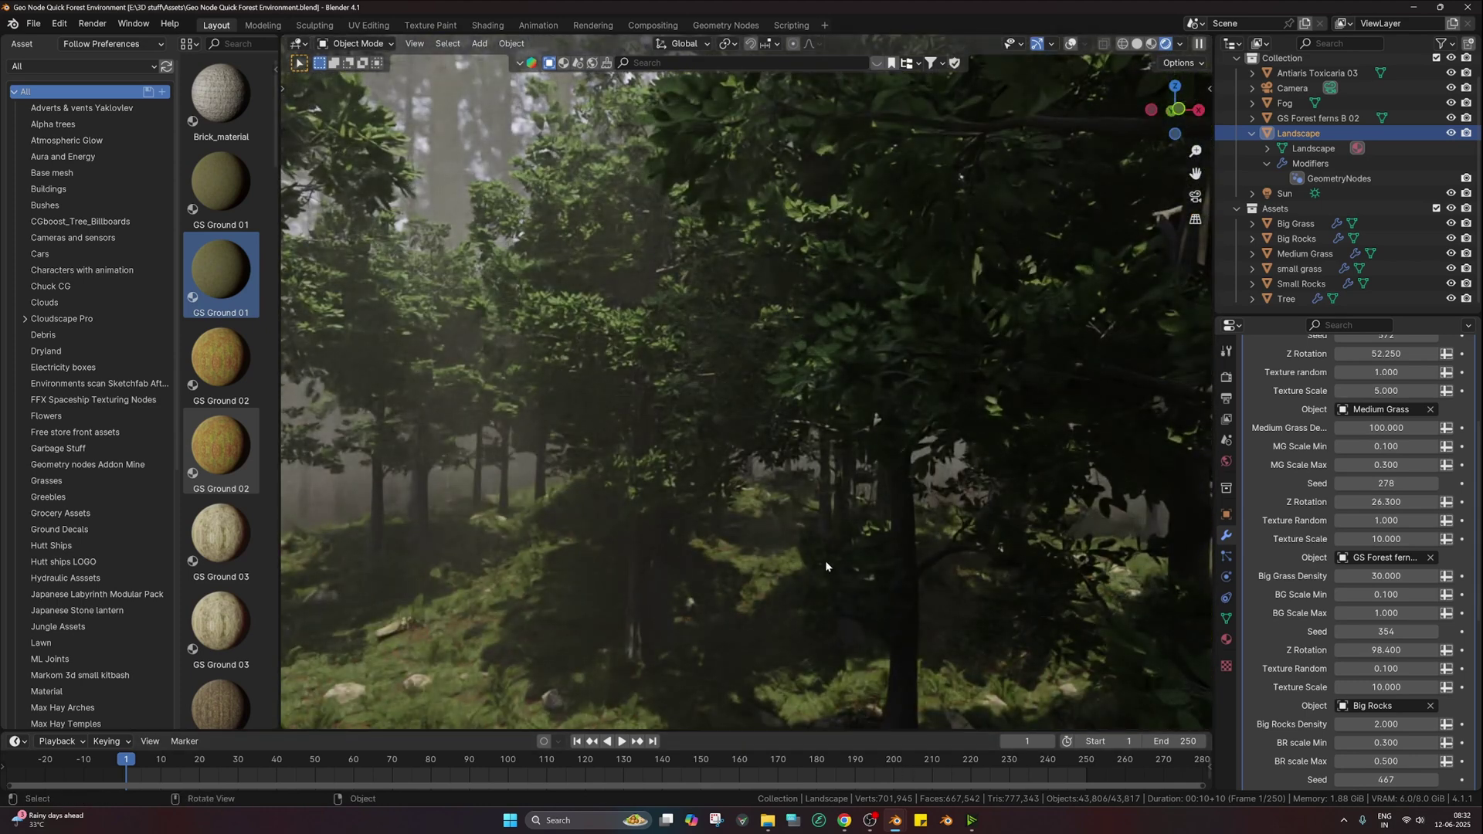
Step: Switch to the browser and look through the Instagram posts showing example Blender scenes
mouse_move(872, 828)
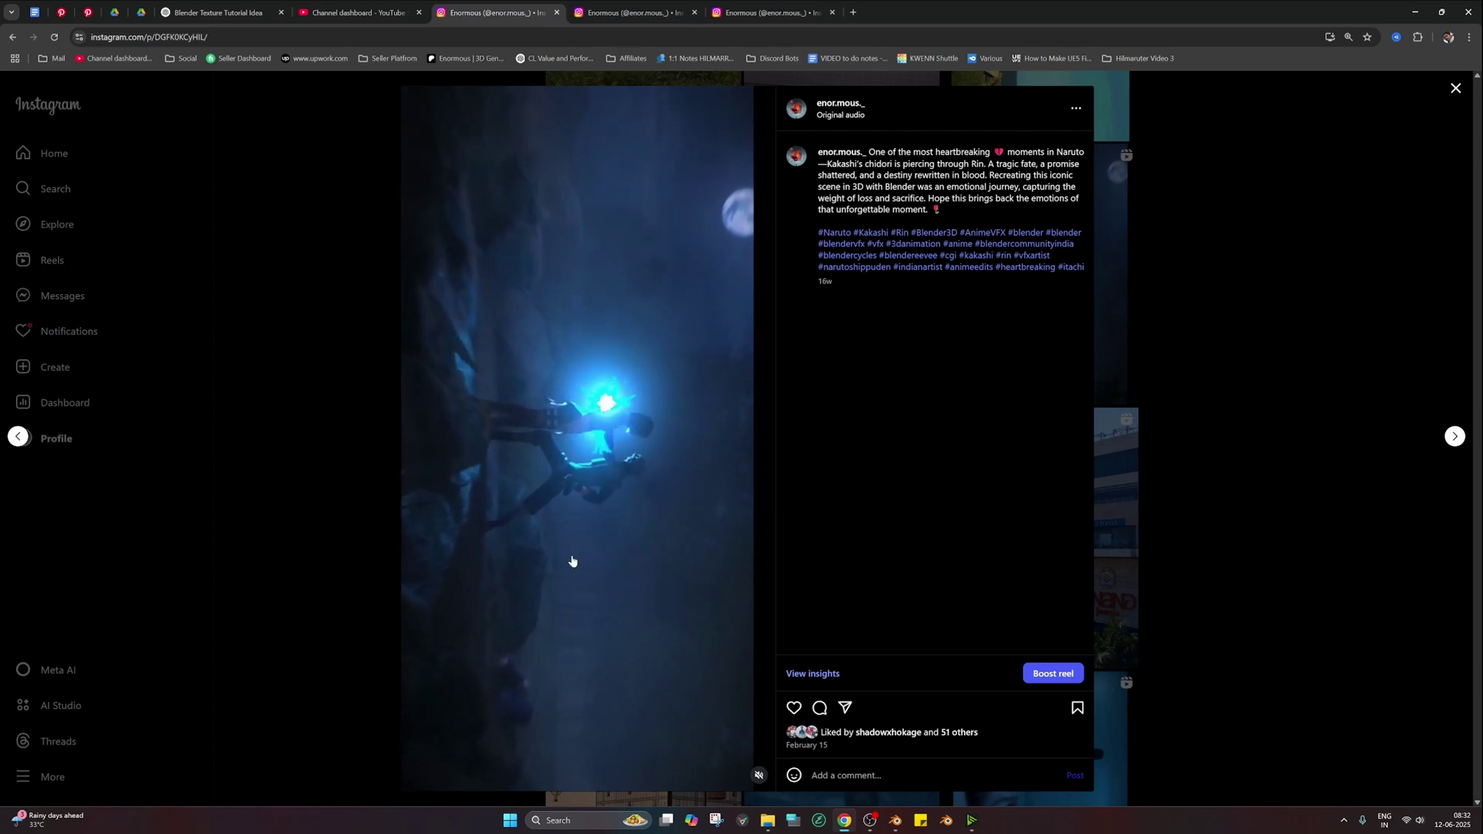
key(ctrl+Tab)
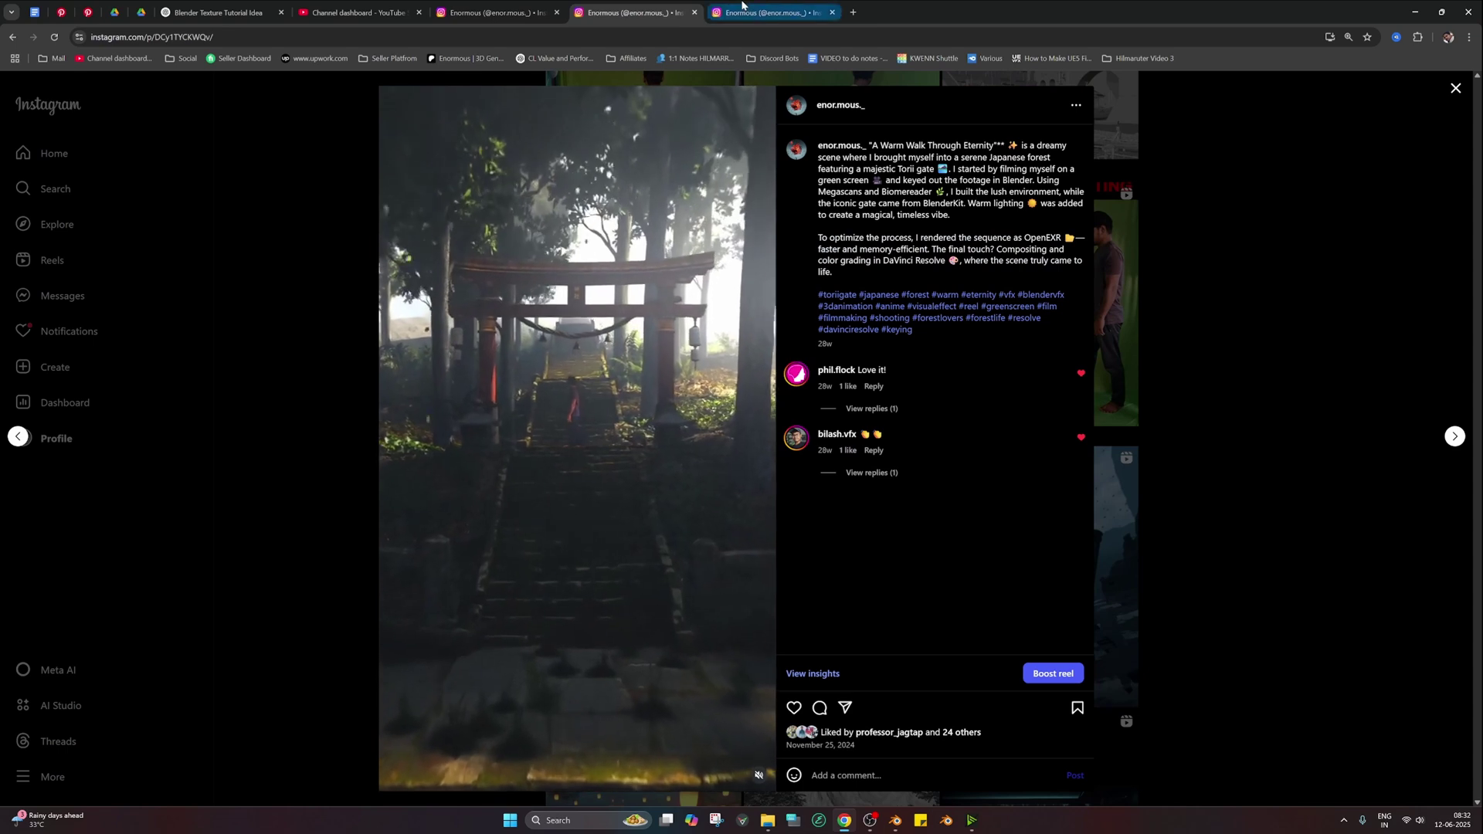
click(742, 5)
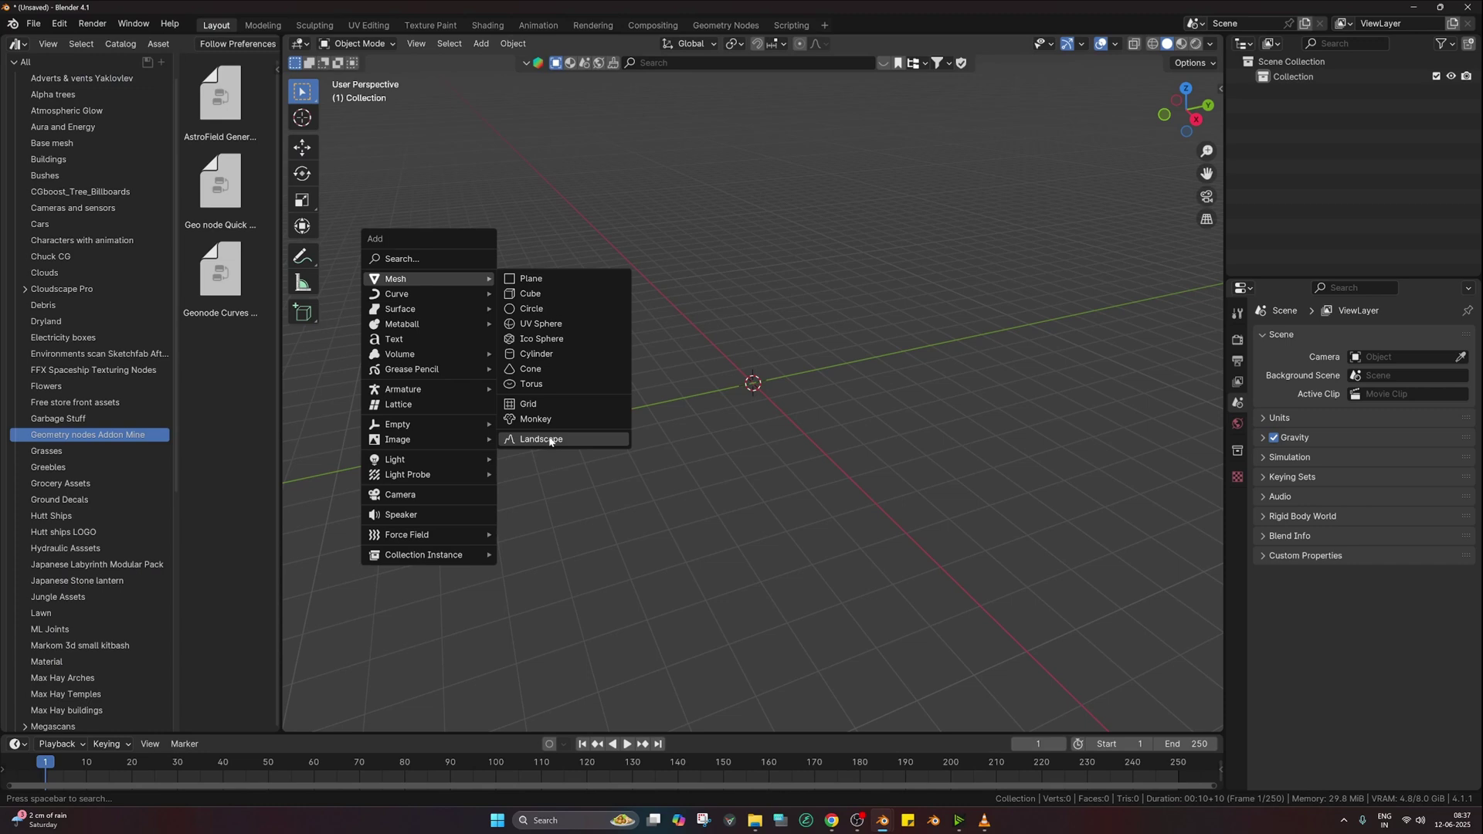
Step: Add a Landscape mesh and apply an operator preset that uses Planet Noise with a height of 0.35
click(550, 440)
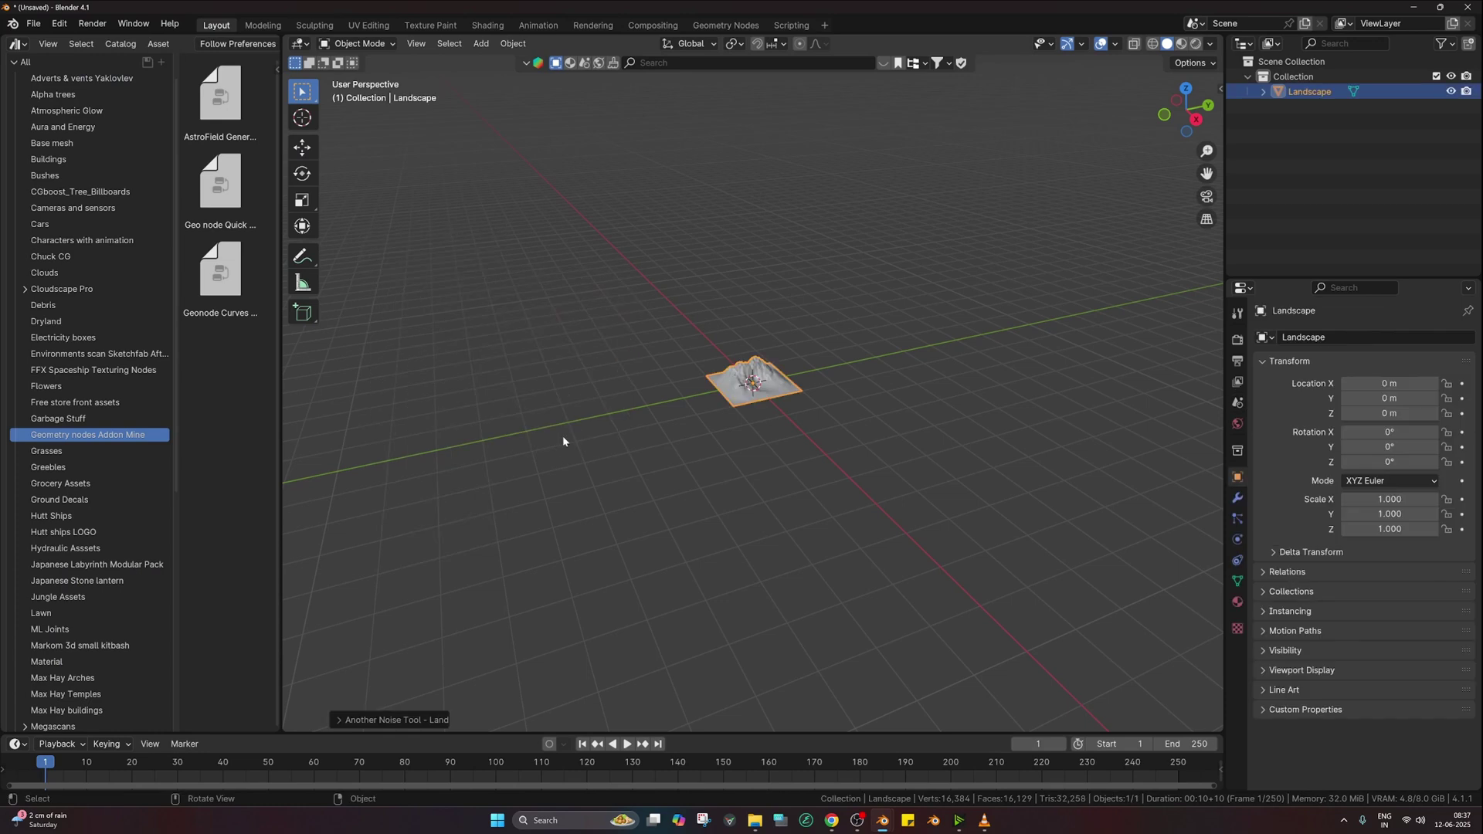
click(363, 720)
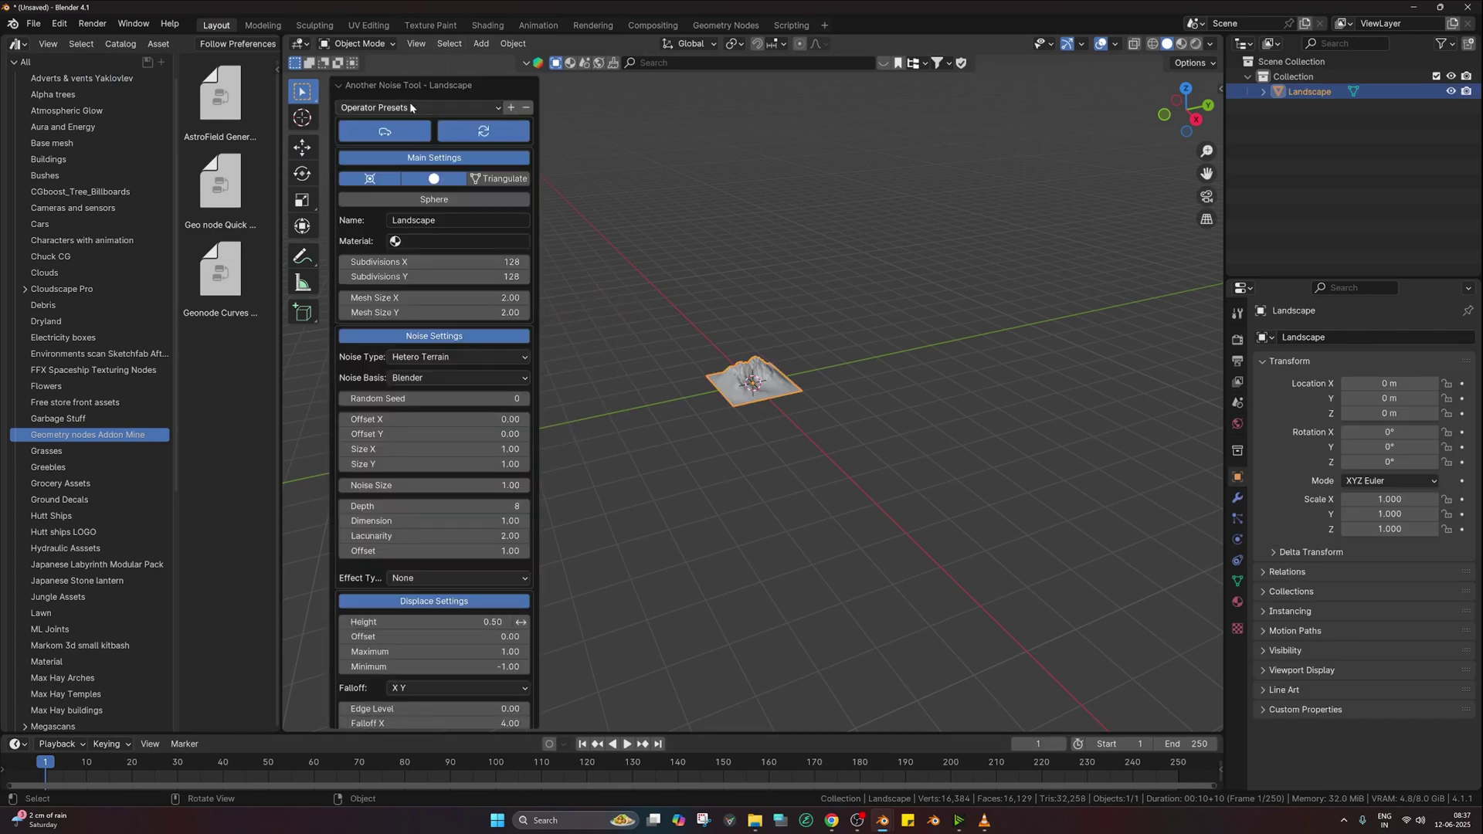
click(411, 108)
click(392, 464)
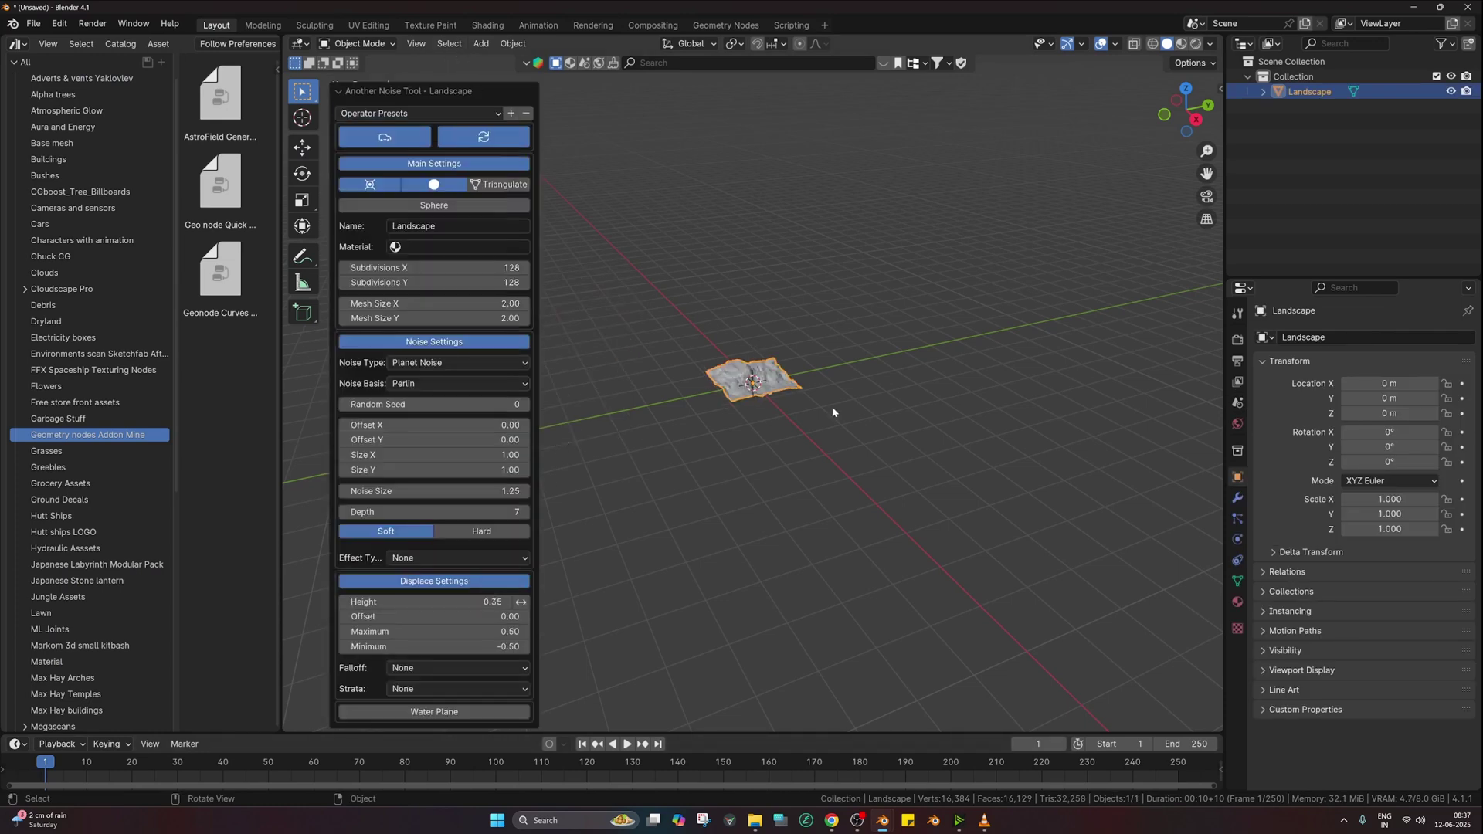
Step: Vary the landscape's random seed for a different terrain shape and collapse its settings
key(s)
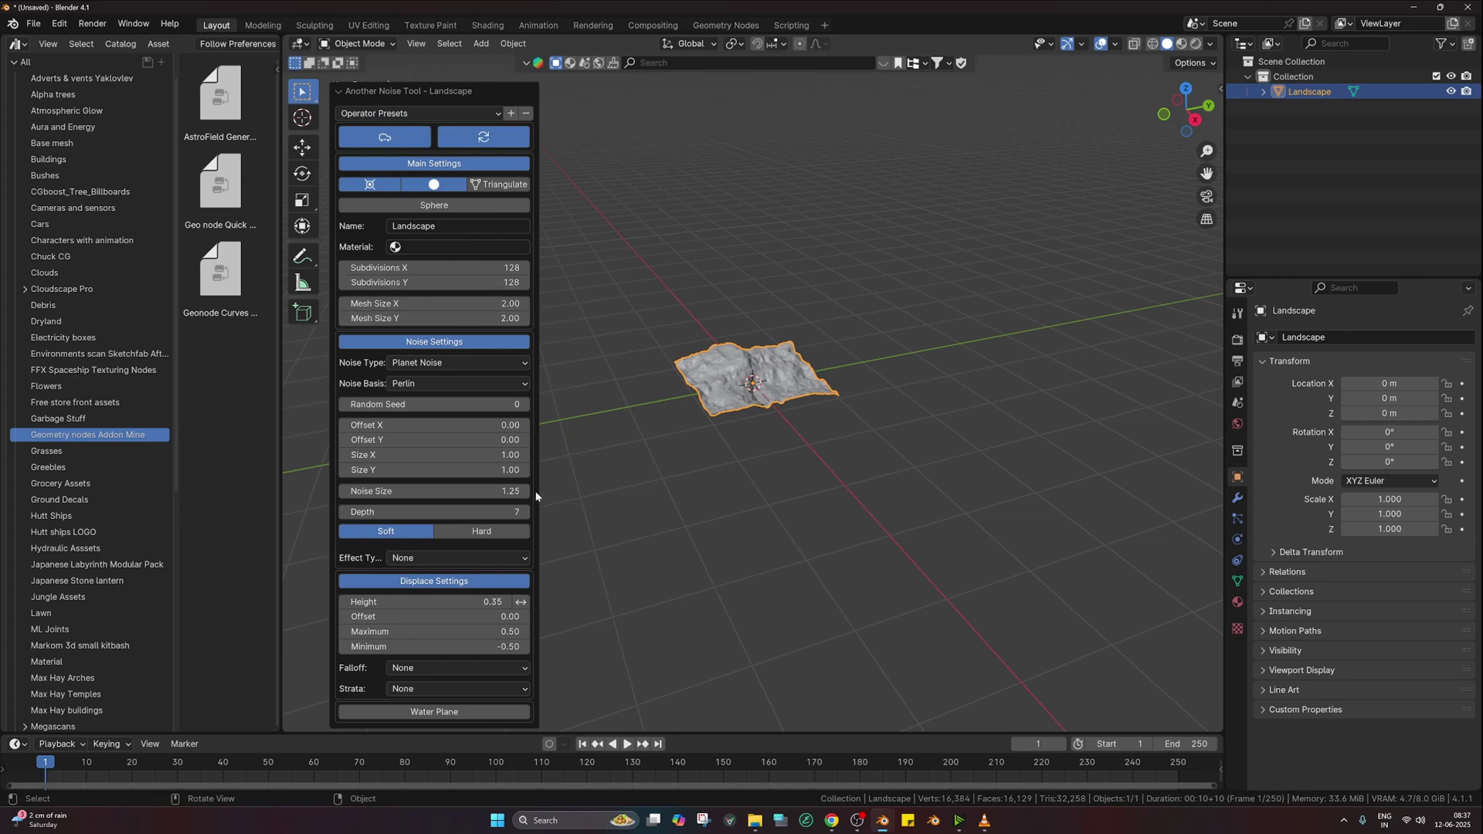
drag(499, 409, 590, 409)
click(409, 92)
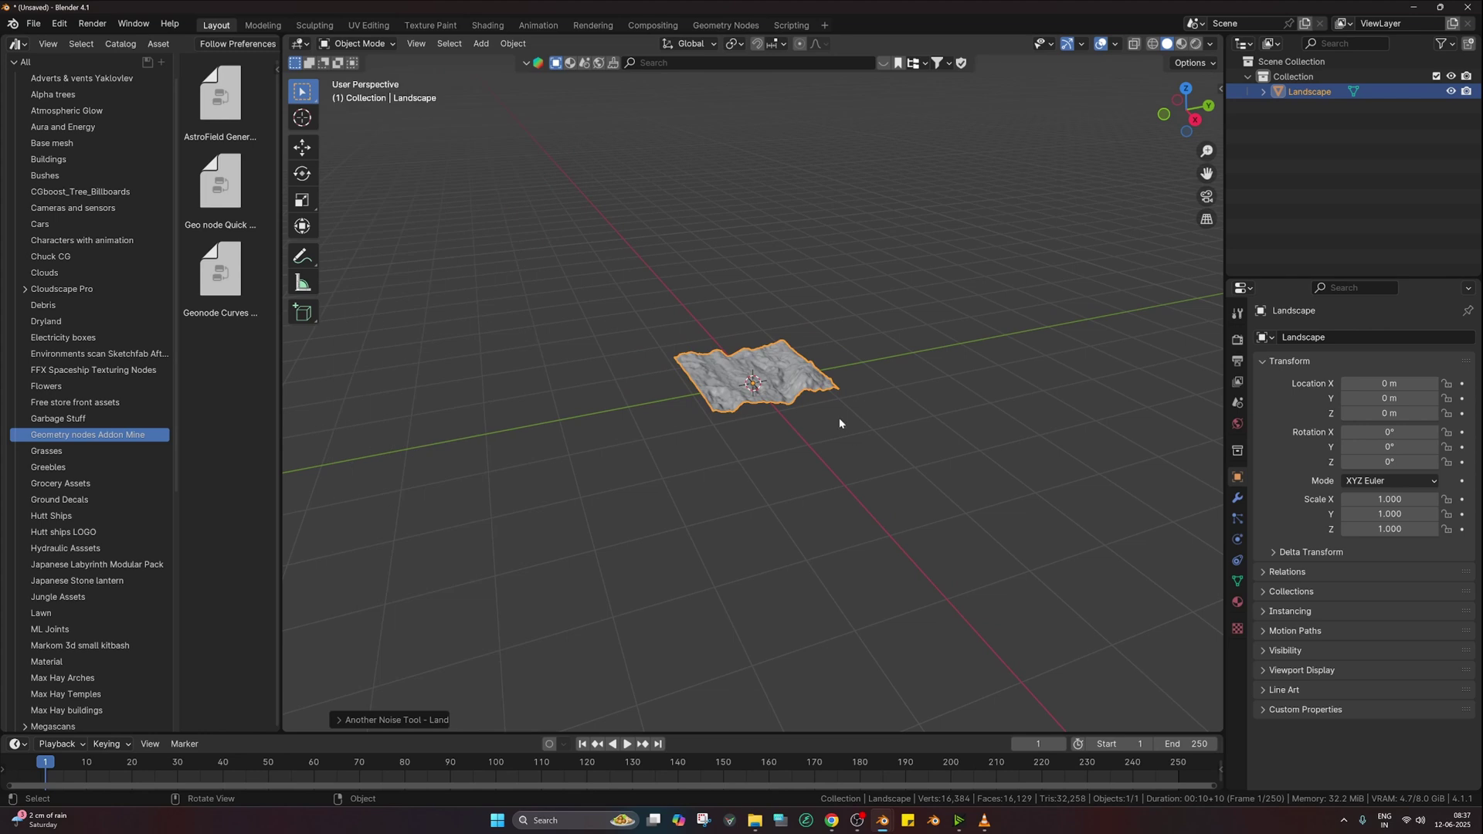
Step: Scale the whole landscape mesh by 2 in Edit Mode and return to Object Mode
key(Tab)
text(s)
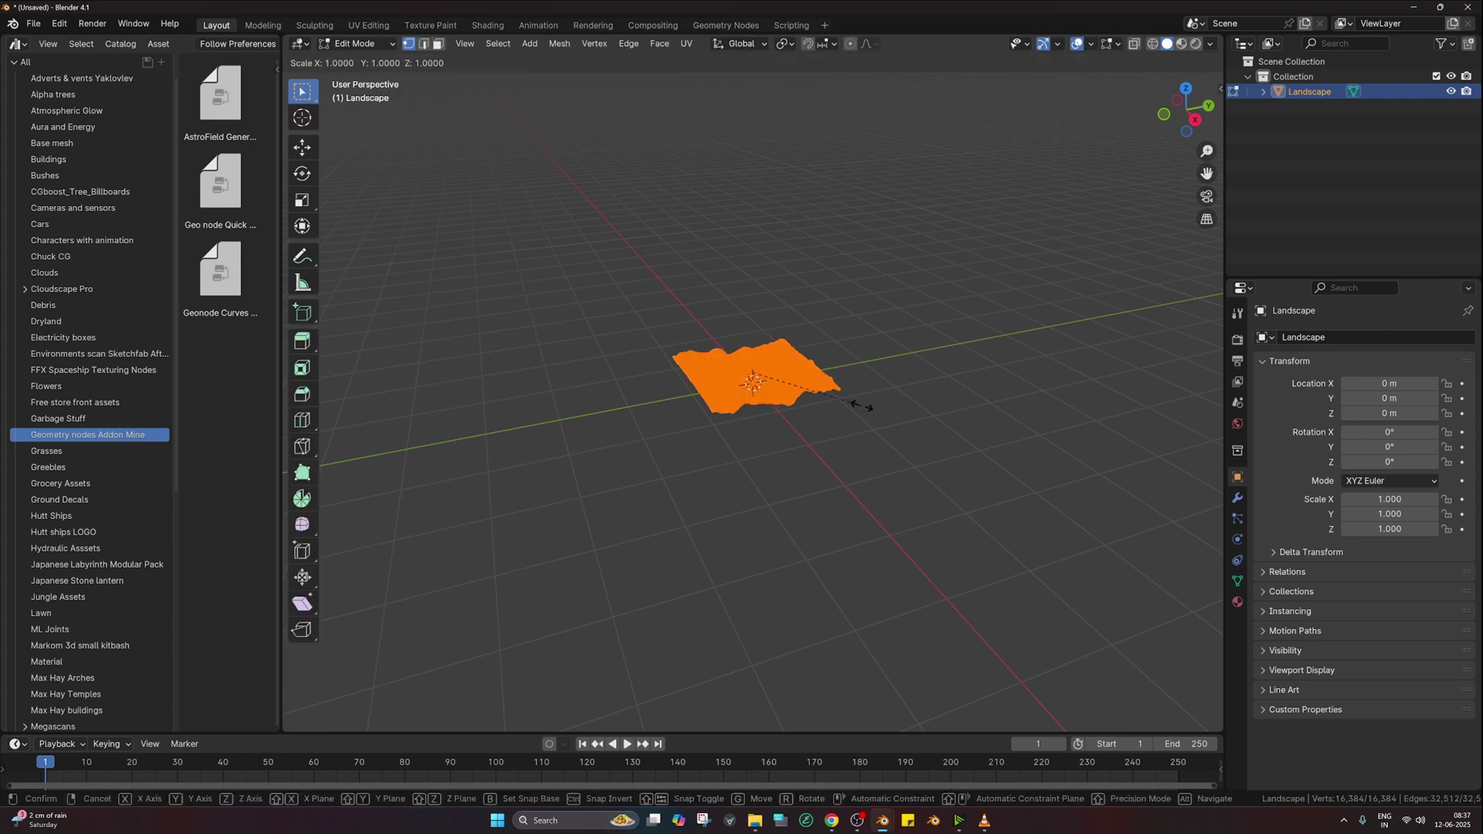
text(2)
key(Return)
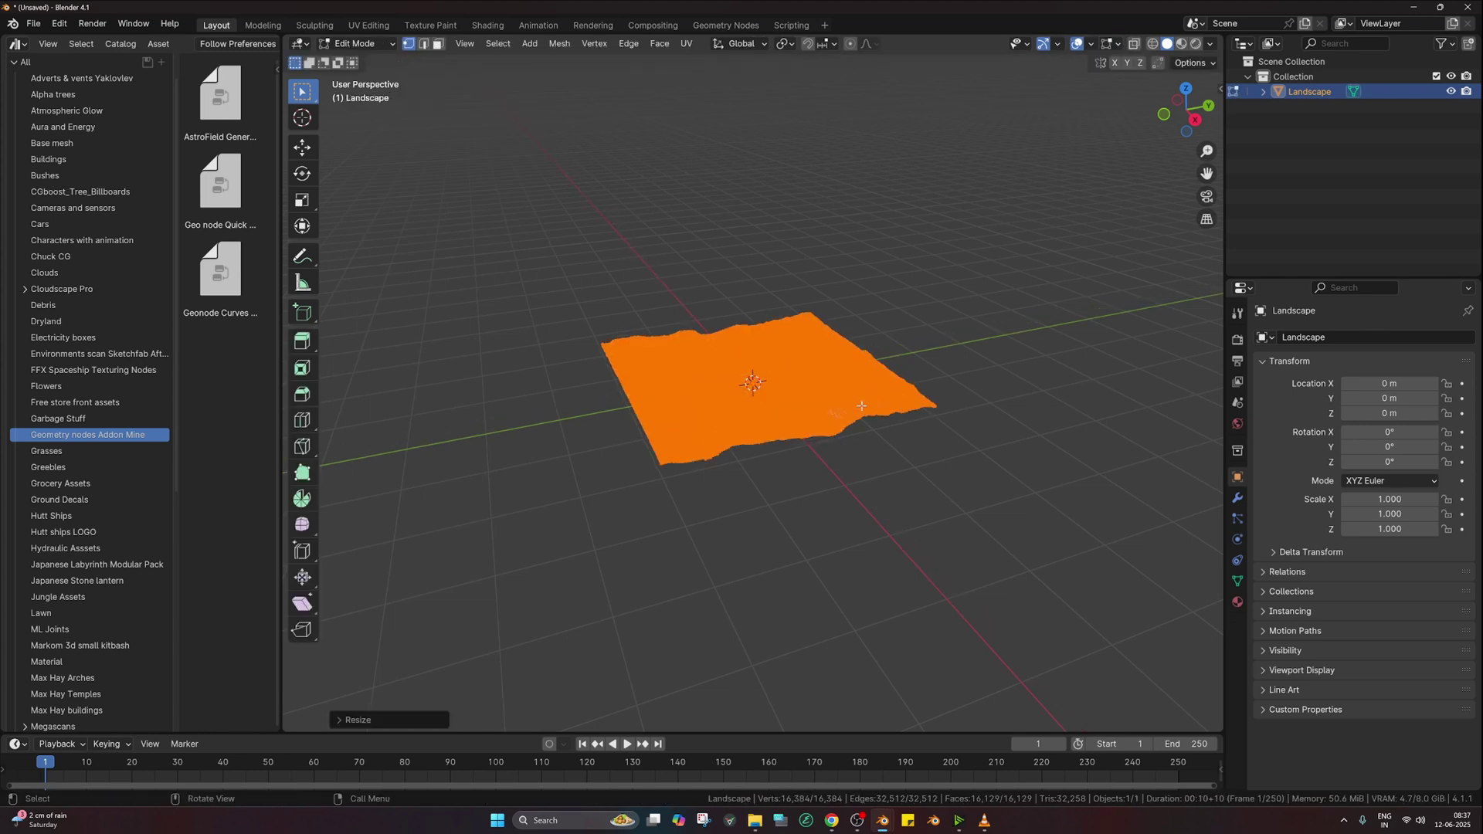
key(Tab)
middle_drag(863, 410, 799, 471)
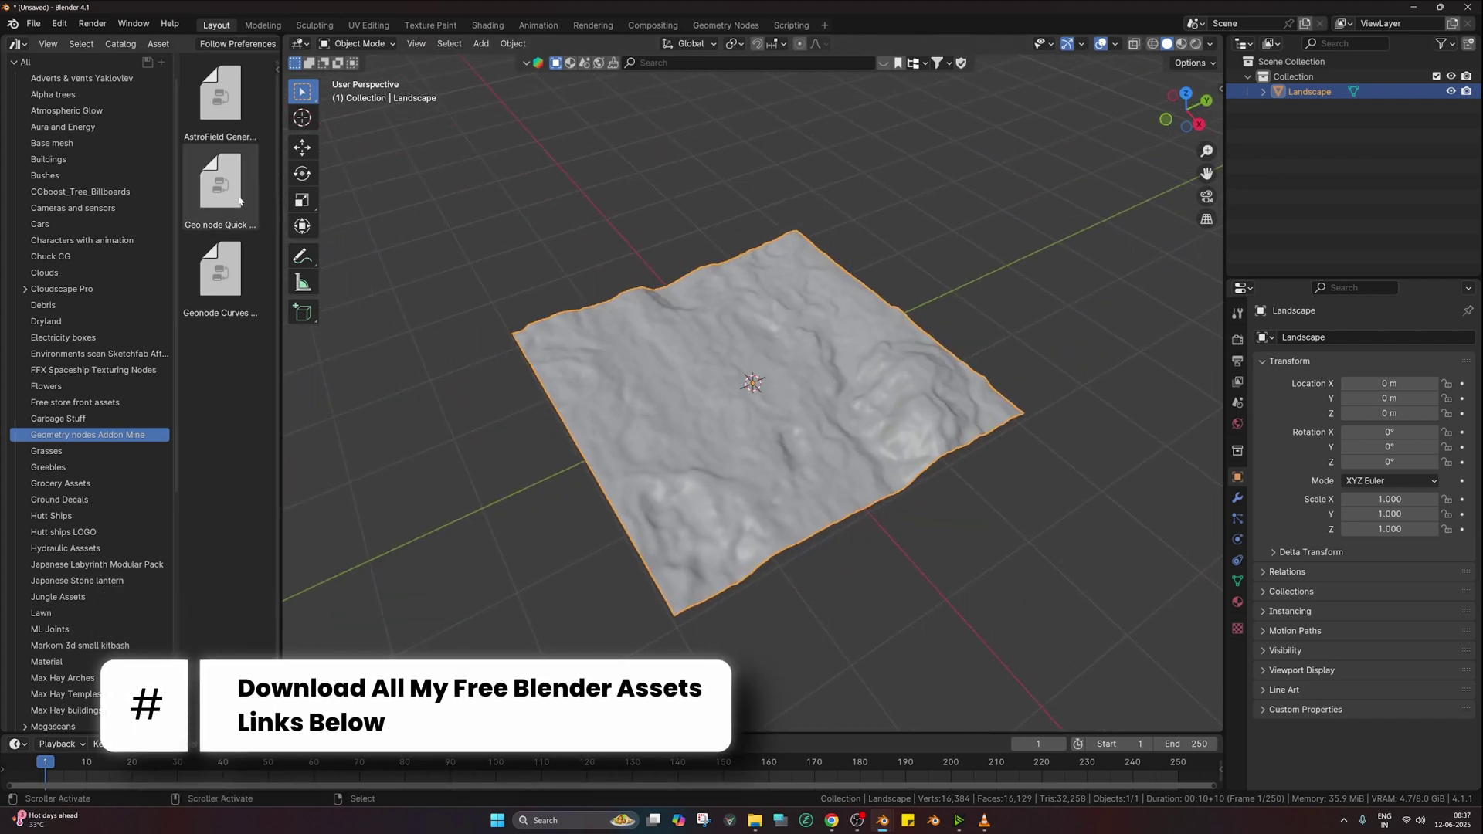
Step: Apply the Geo node Quick Forest Environment asset to the landscape
drag(225, 214, 704, 365)
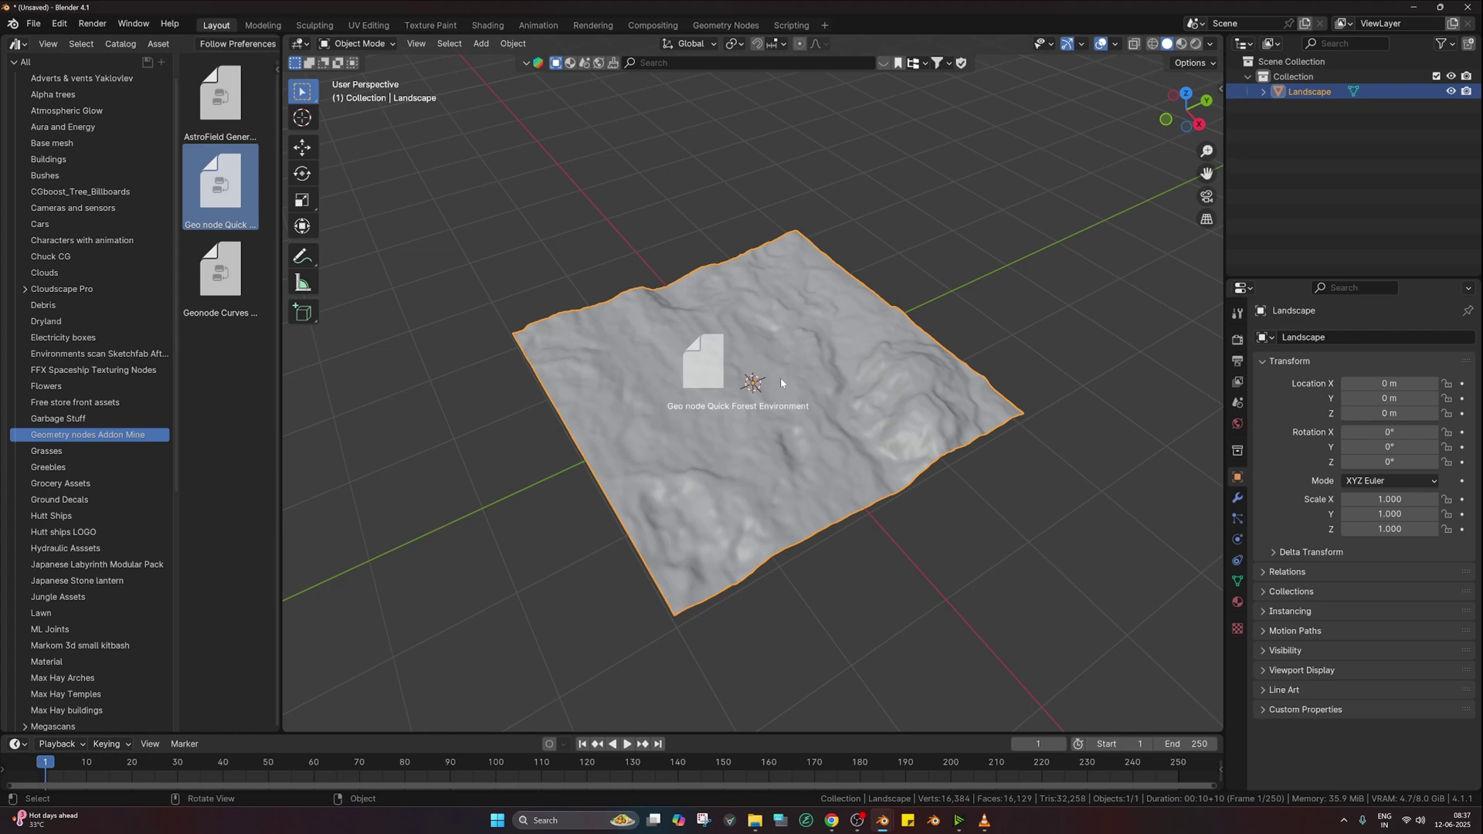
drag(781, 382, 781, 382)
scroll(884, 385, down, 4)
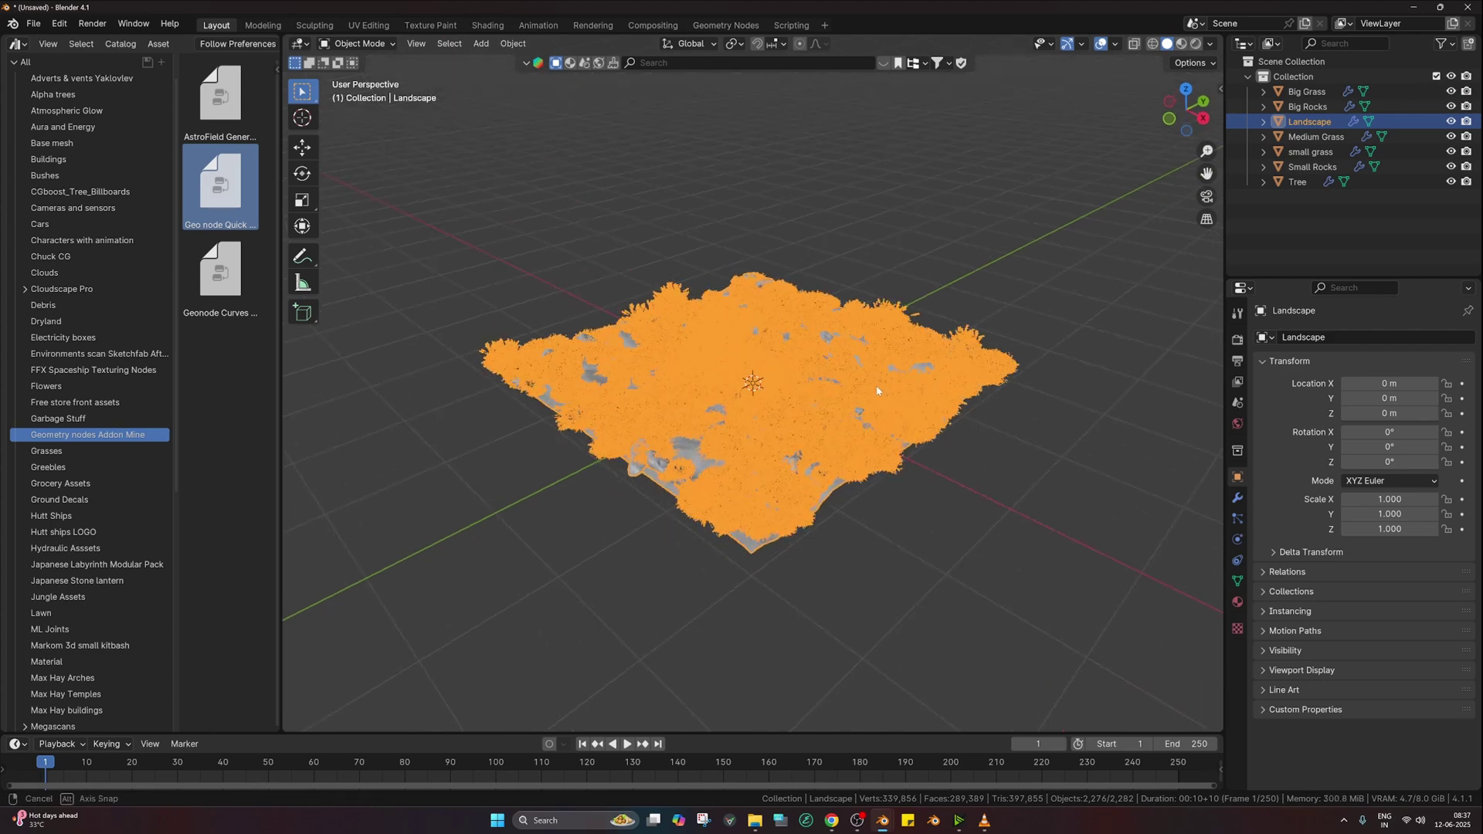
click(861, 403)
click(760, 375)
scroll(811, 395, up, 2)
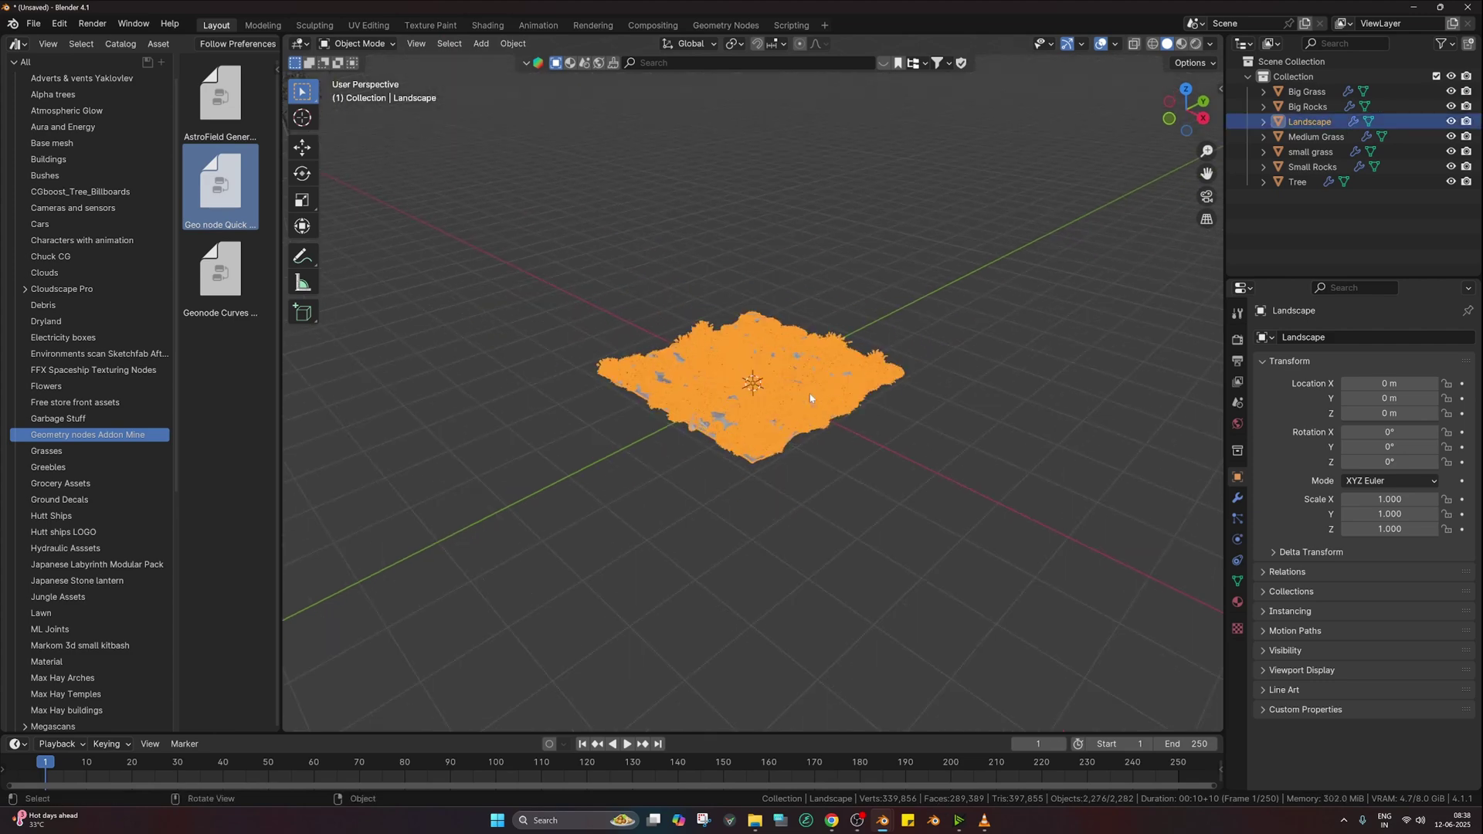
Step: Turn off the viewport overlays to see the scattered grass and rocks without outlines
click(1112, 44)
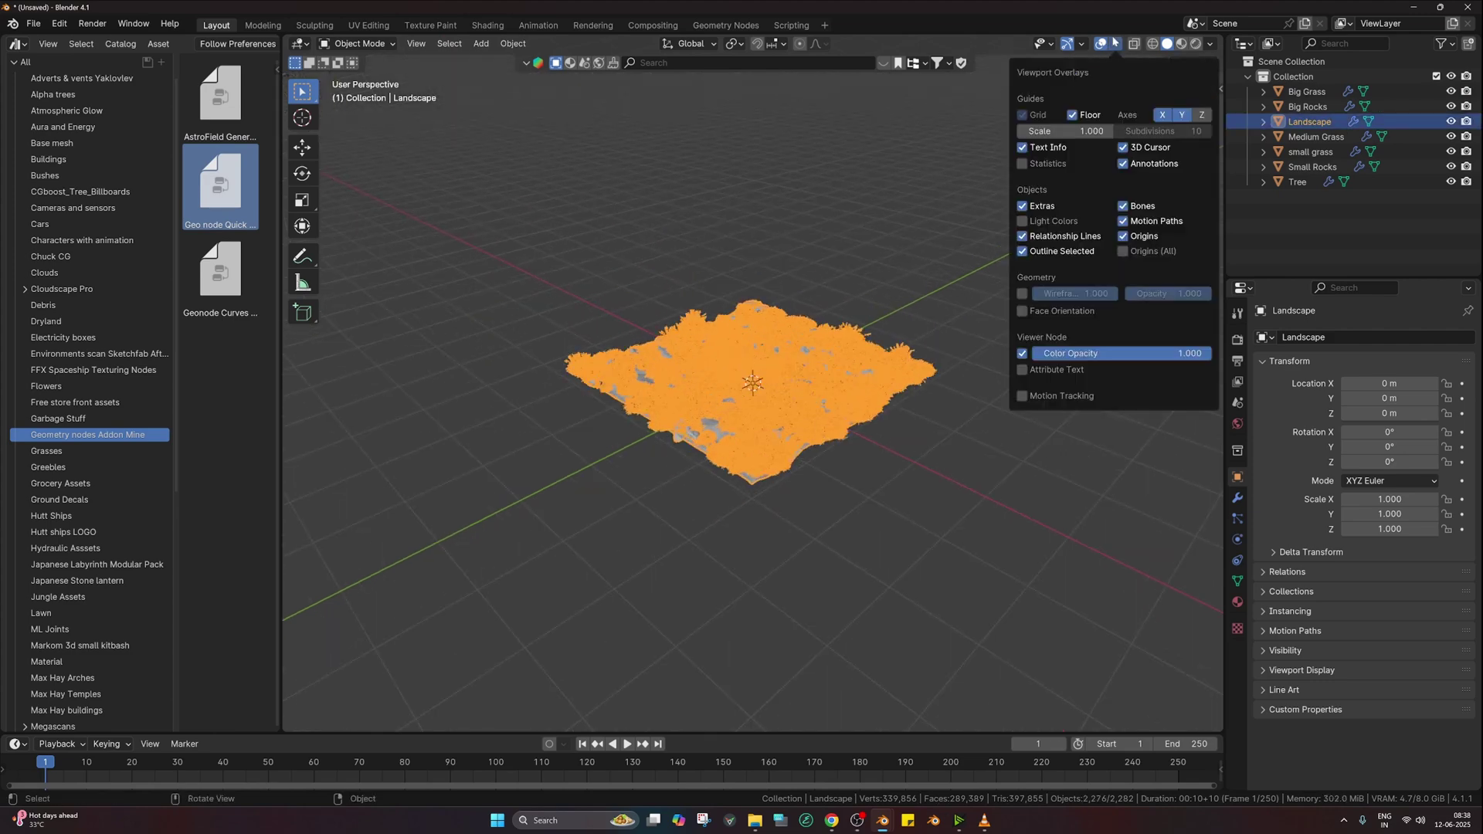
click(1103, 44)
click(1101, 44)
scroll(775, 348, up, 4)
mouse_move(775, 348)
middle_down()
mouse_move(703, 348)
mouse_move(747, 345)
middle_up()
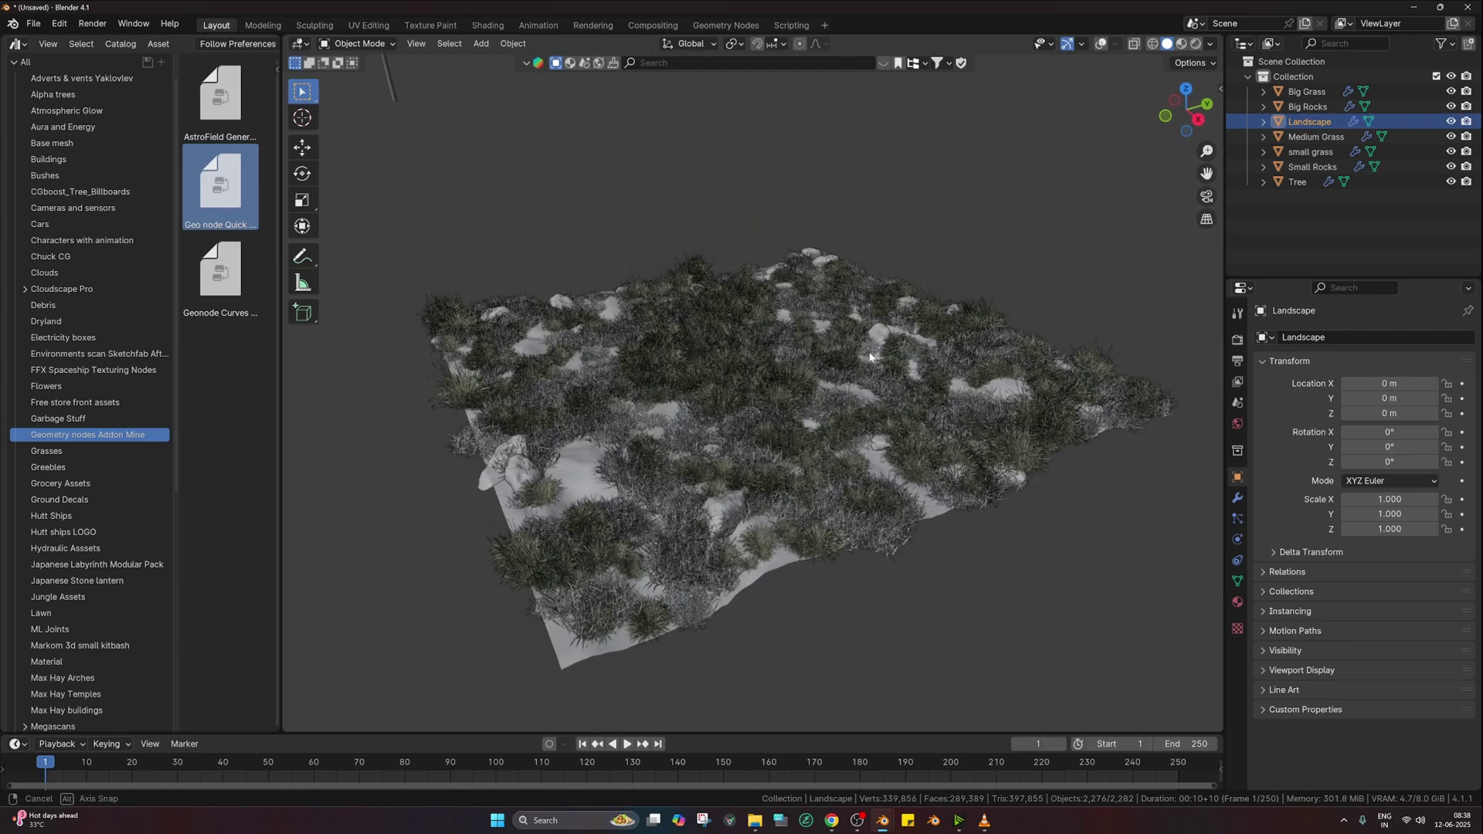
Step: Scale up the landscape's geometry further in Edit Mode to enlarge the forest ground
mouse_move(870, 357)
middle_down()
mouse_move(879, 386)
mouse_move(862, 357)
middle_up()
scroll(862, 358, down, 4)
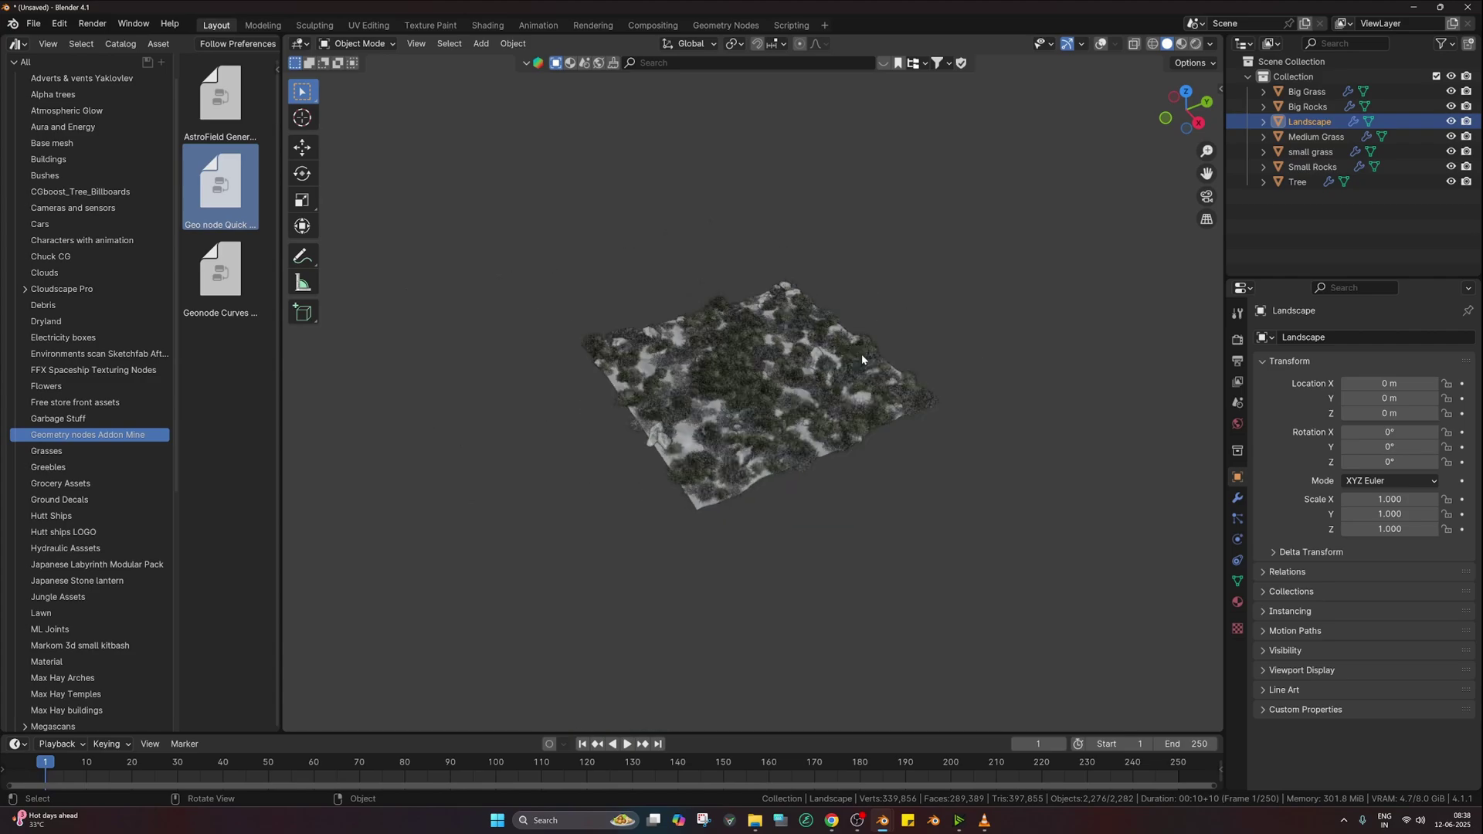
key(Tab)
key(s)
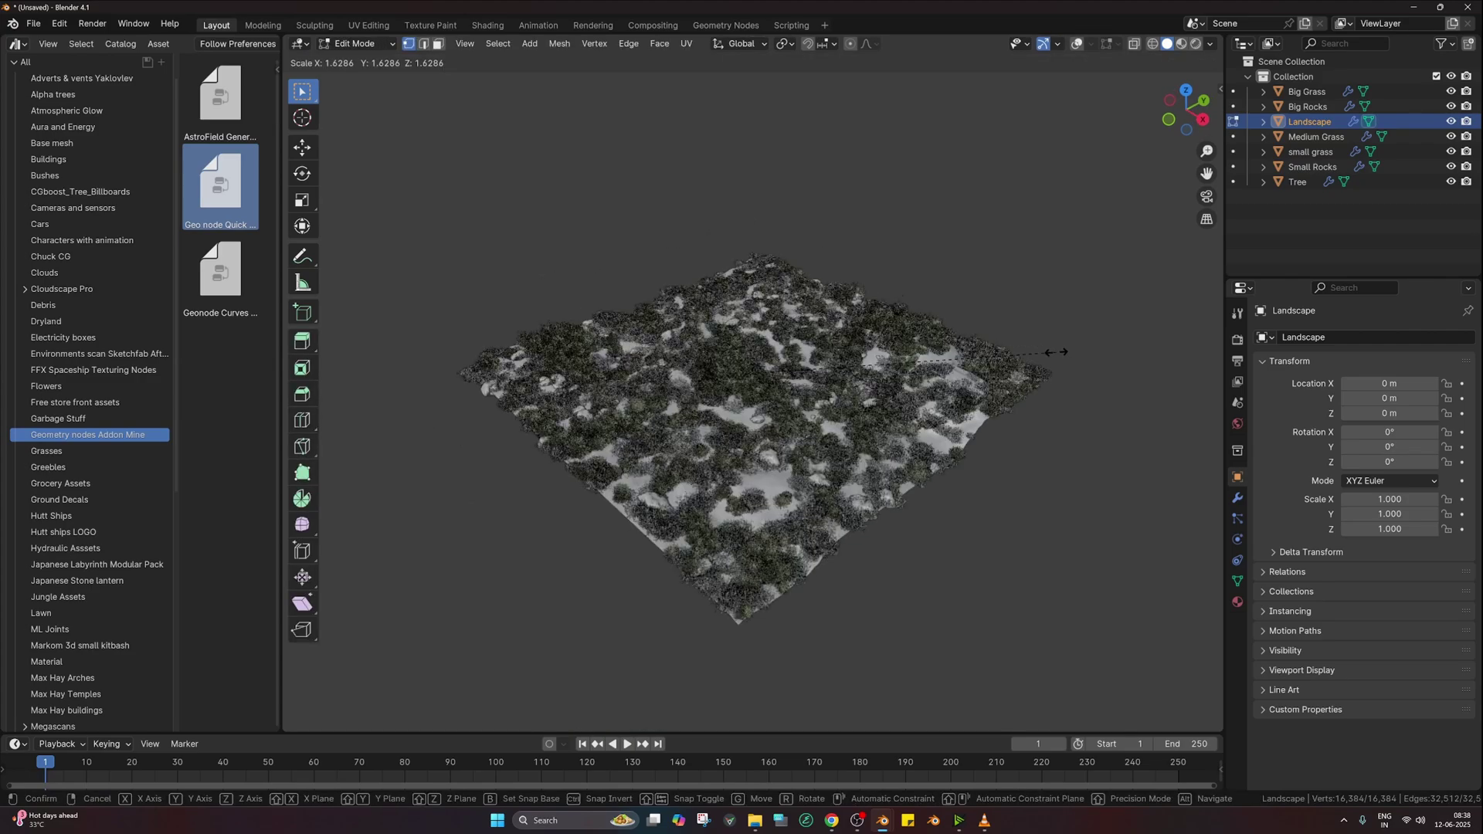
click(667, 387)
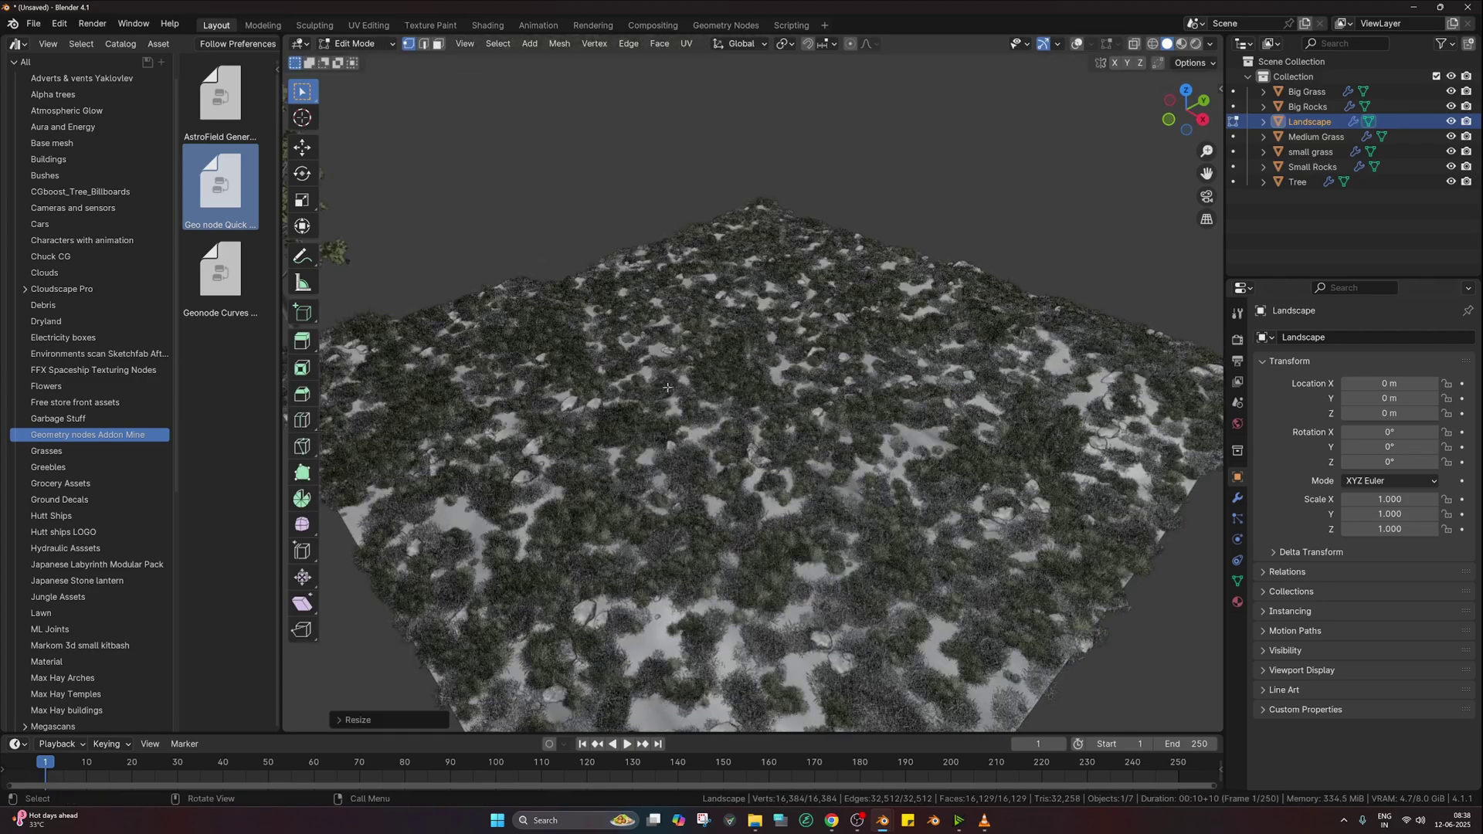
scroll(668, 387, down, 3)
key(Tab)
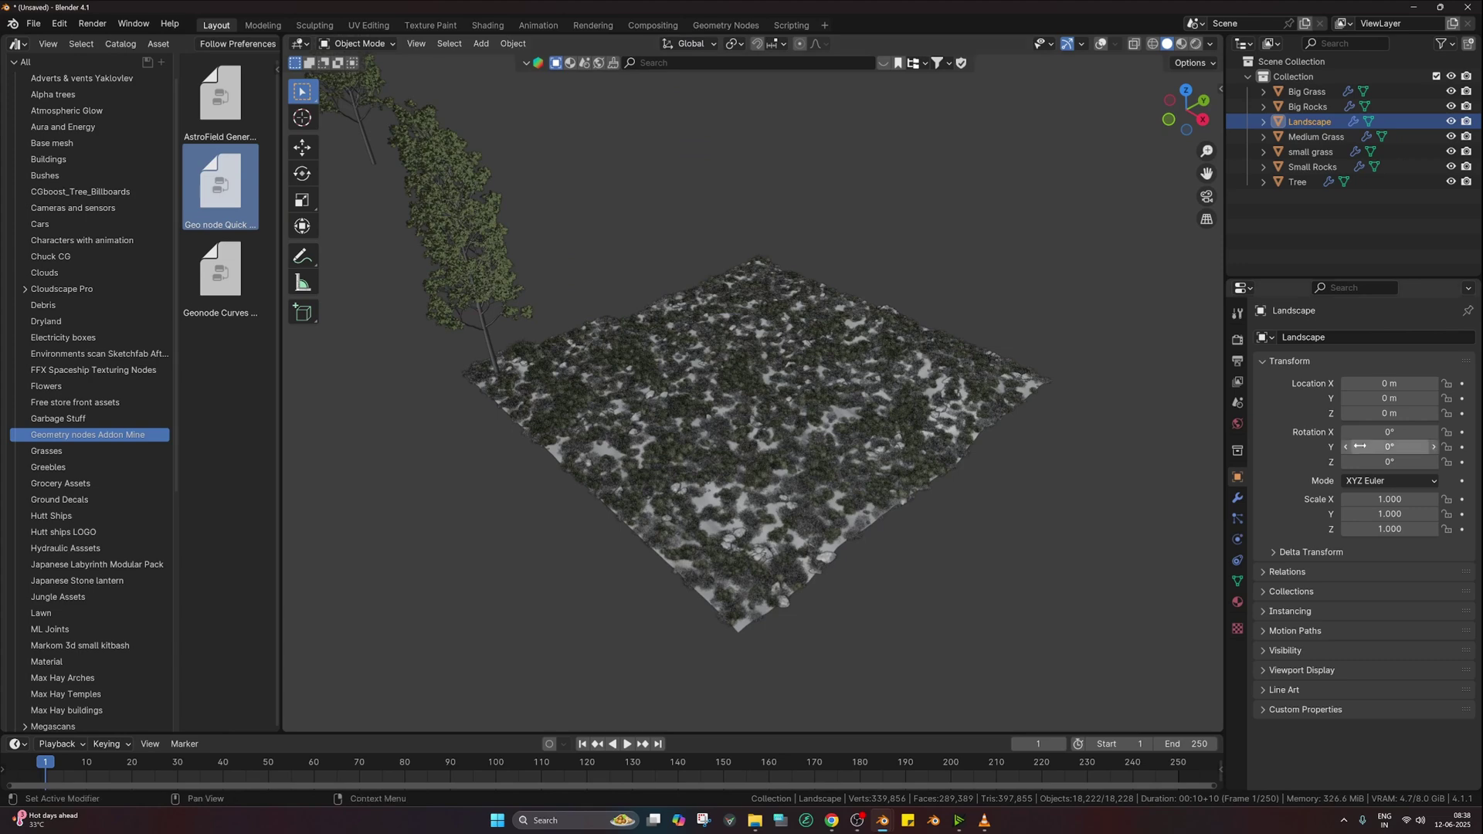
Step: Set the Tree Density in the Landscape's geometry nodes modifier to 1
click(1238, 503)
scroll(1352, 587, down, 8)
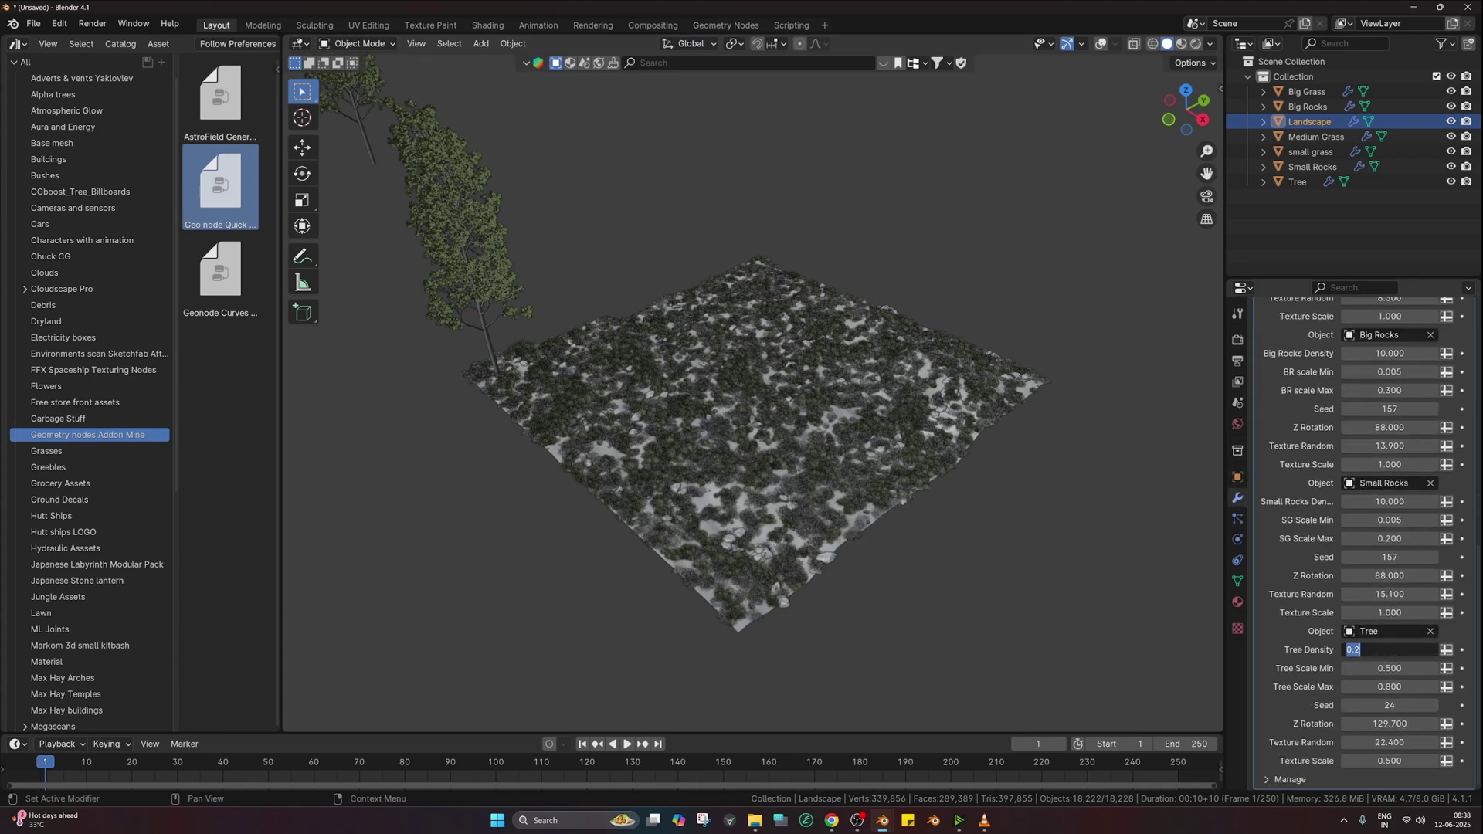
key(Return)
key(Return)
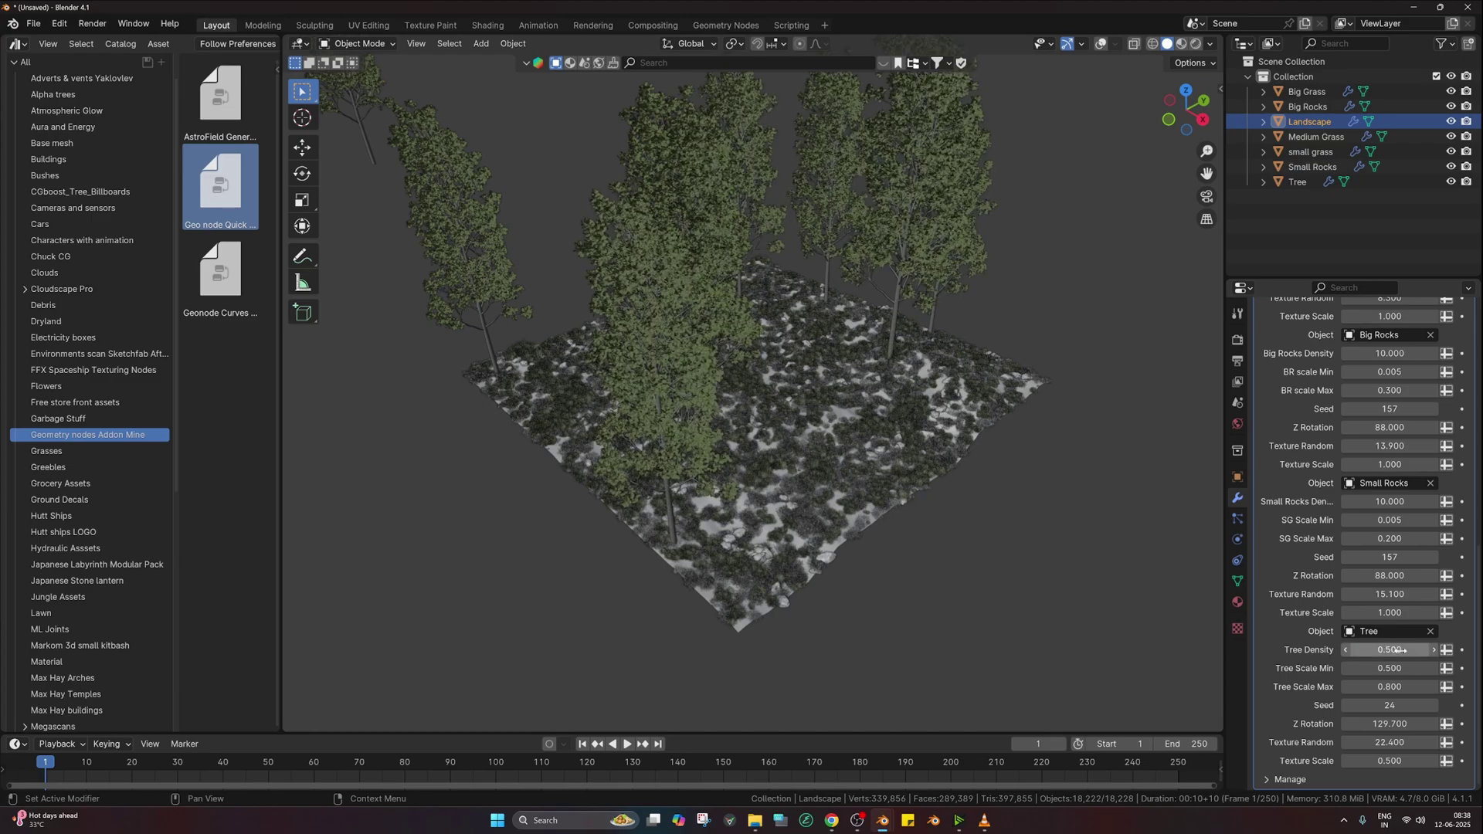
text(1)
key(Return)
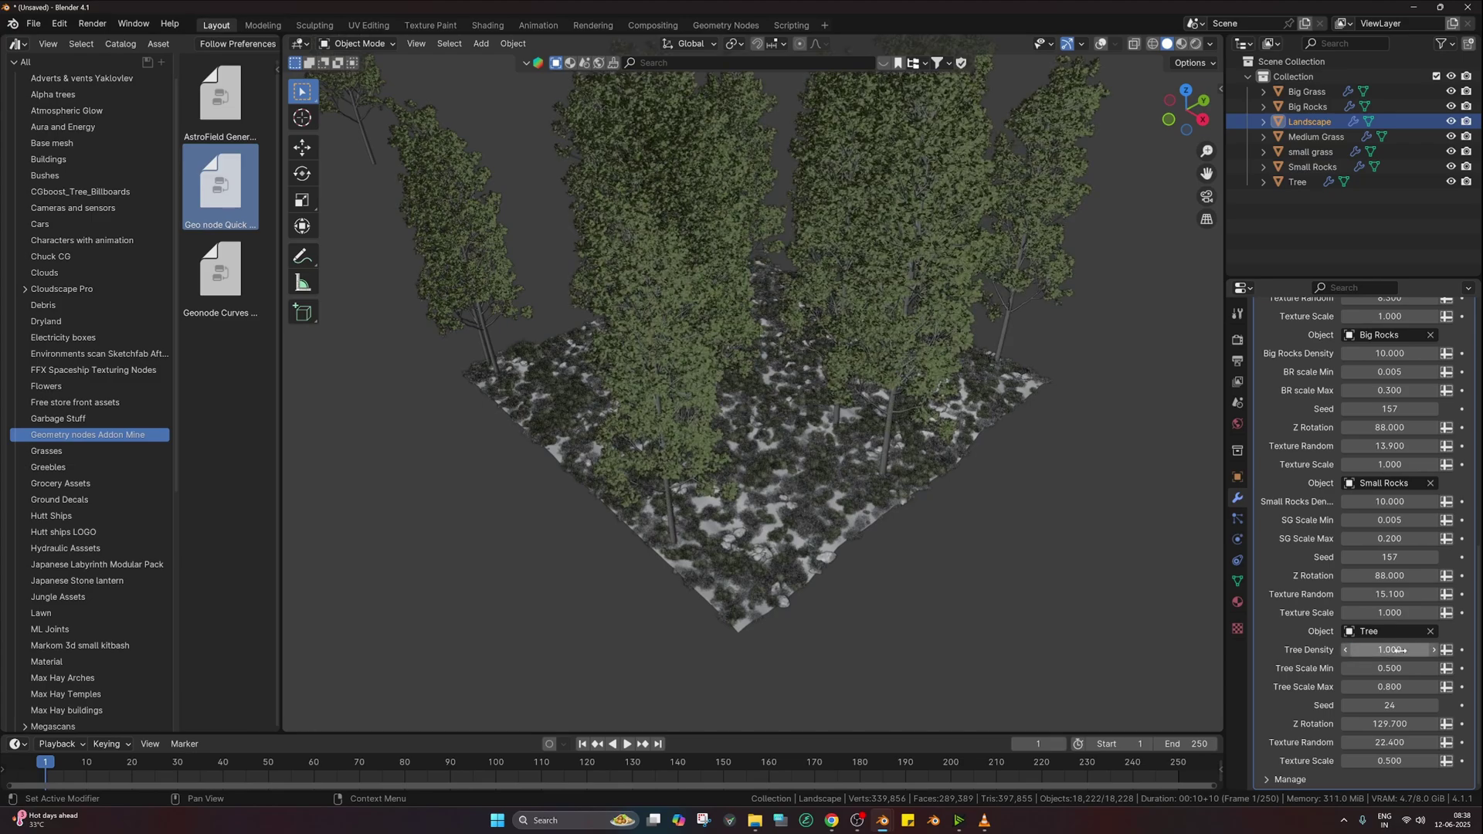
Step: Increase the tree Seed step by step to 27, checking the tree distribution on the landscape
scroll(1181, 544, up, 5)
middle_drag(1181, 544, 1038, 460)
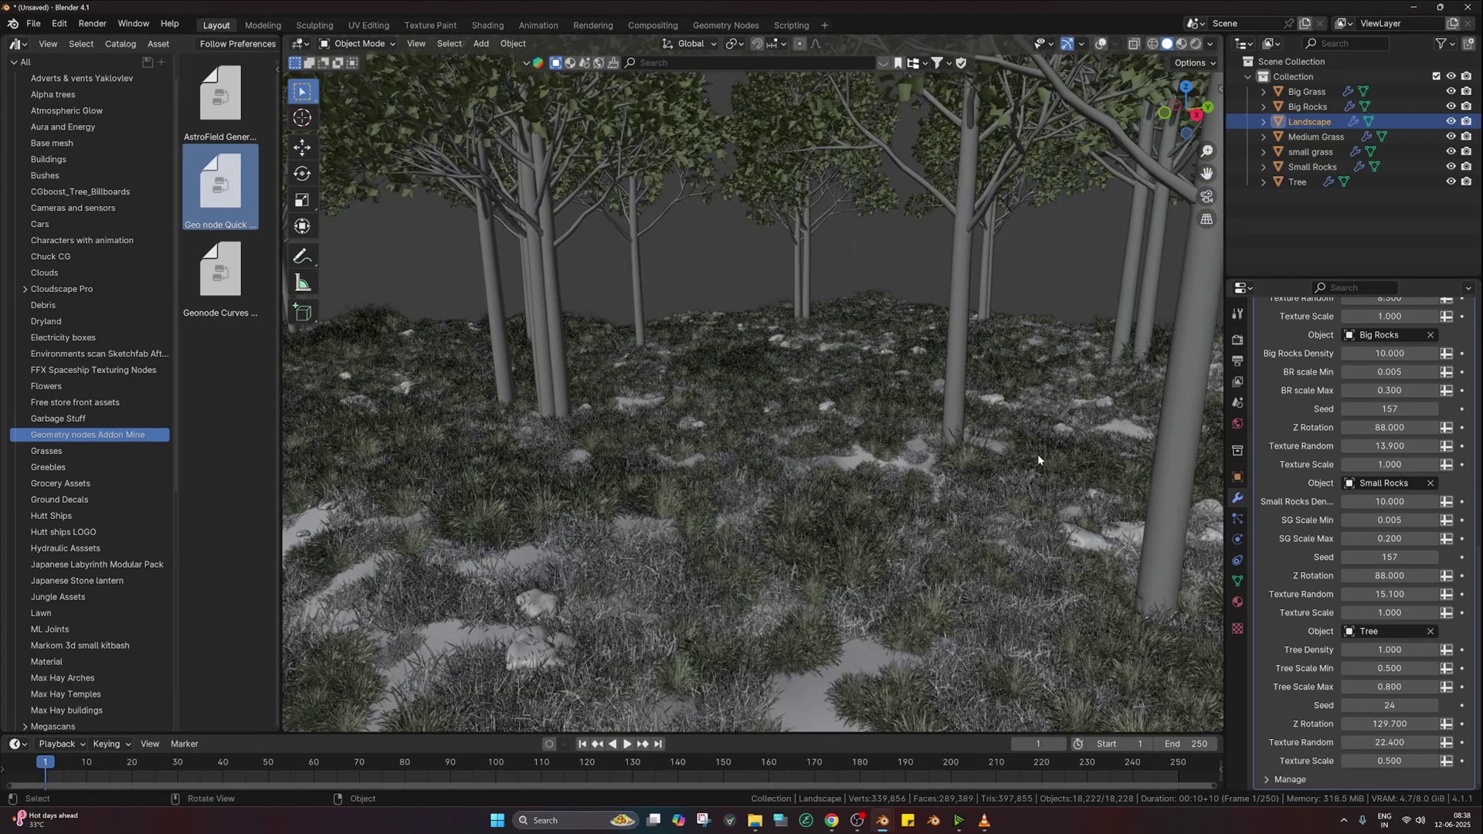
click(1433, 706)
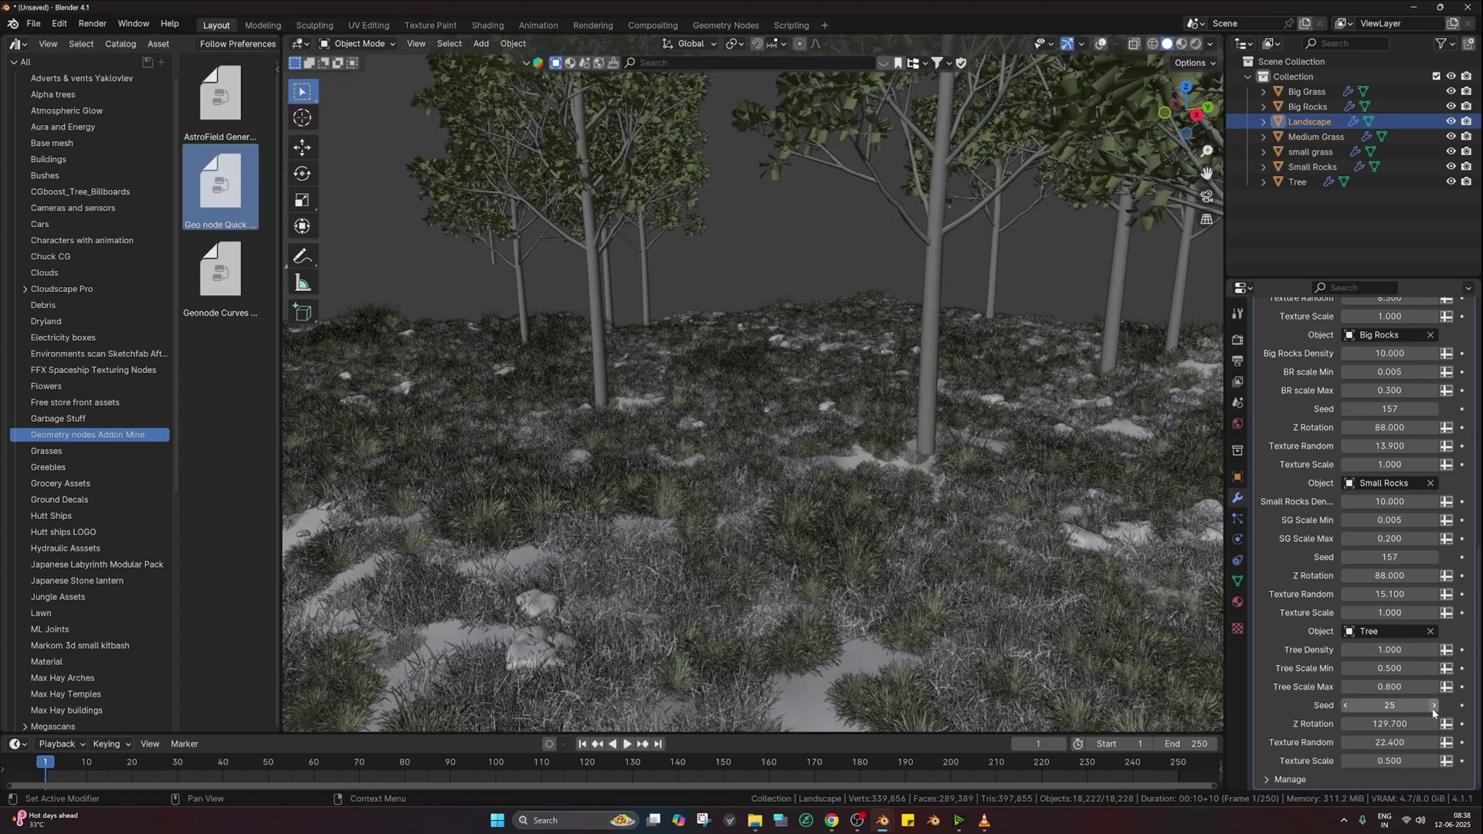
scroll(738, 357, down, 8)
scroll(807, 382, up, 3)
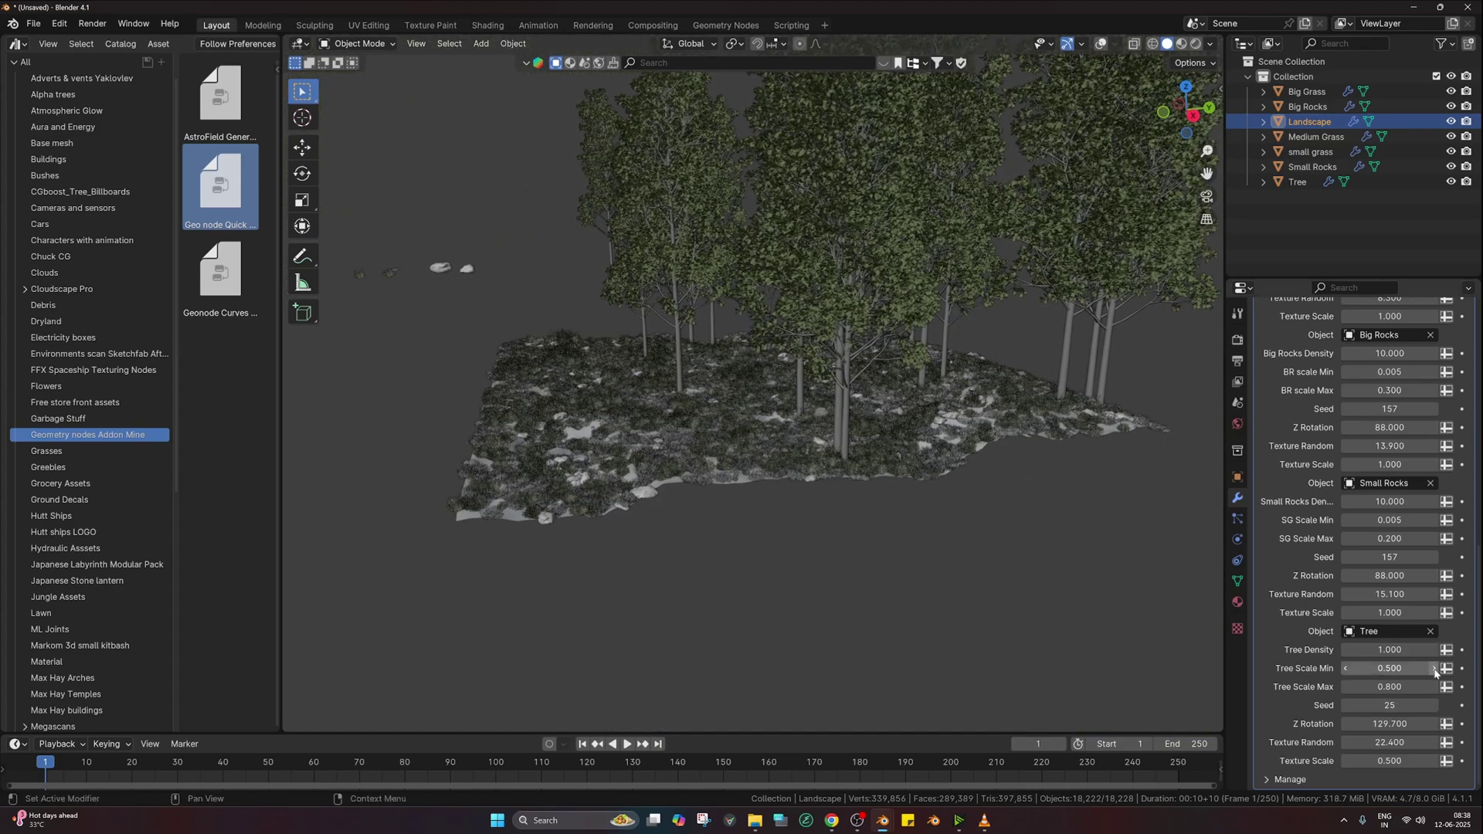
click(1433, 706)
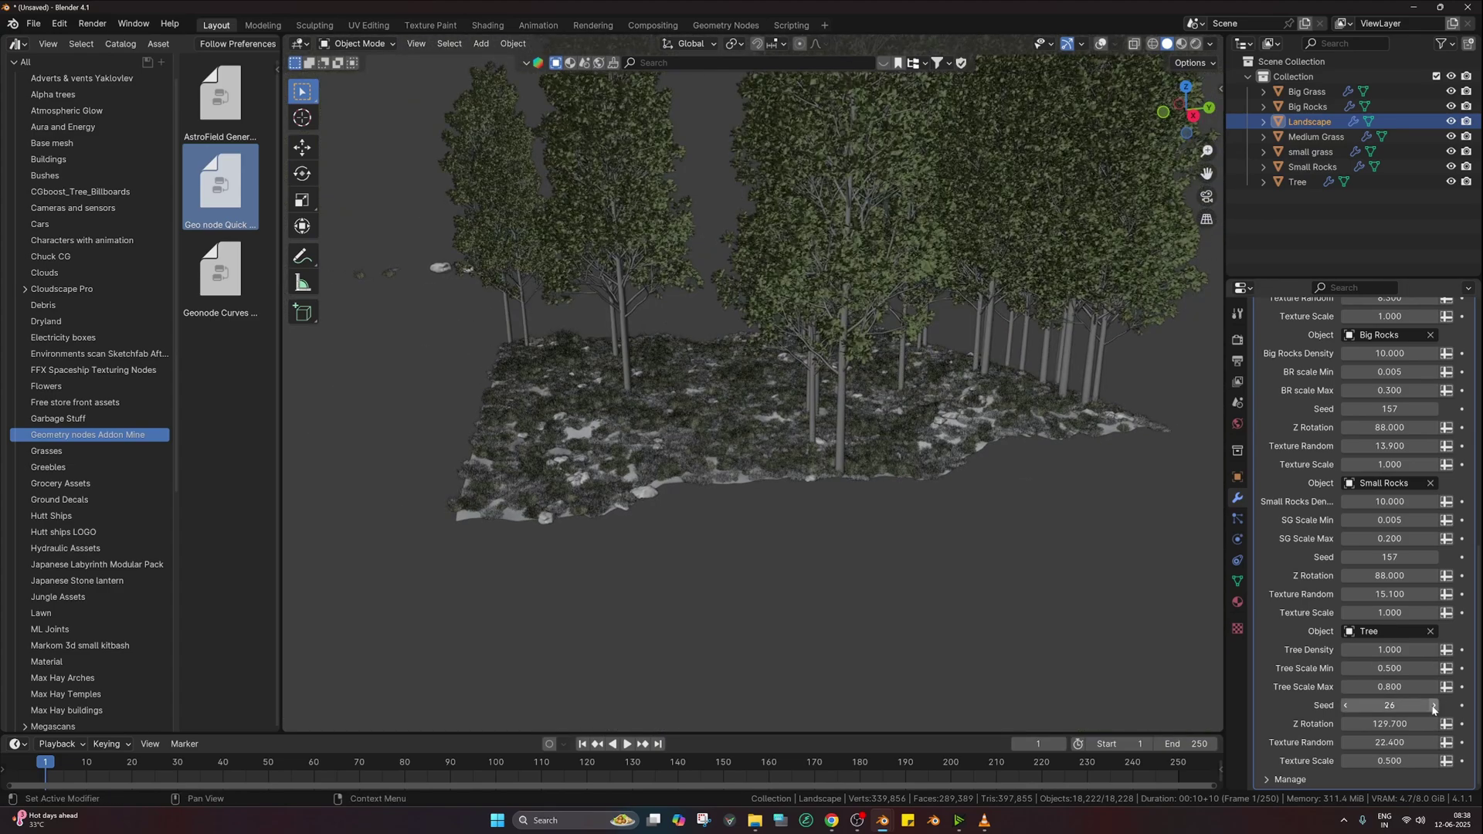
middle_drag(889, 473, 935, 484)
scroll(985, 486, up, 3)
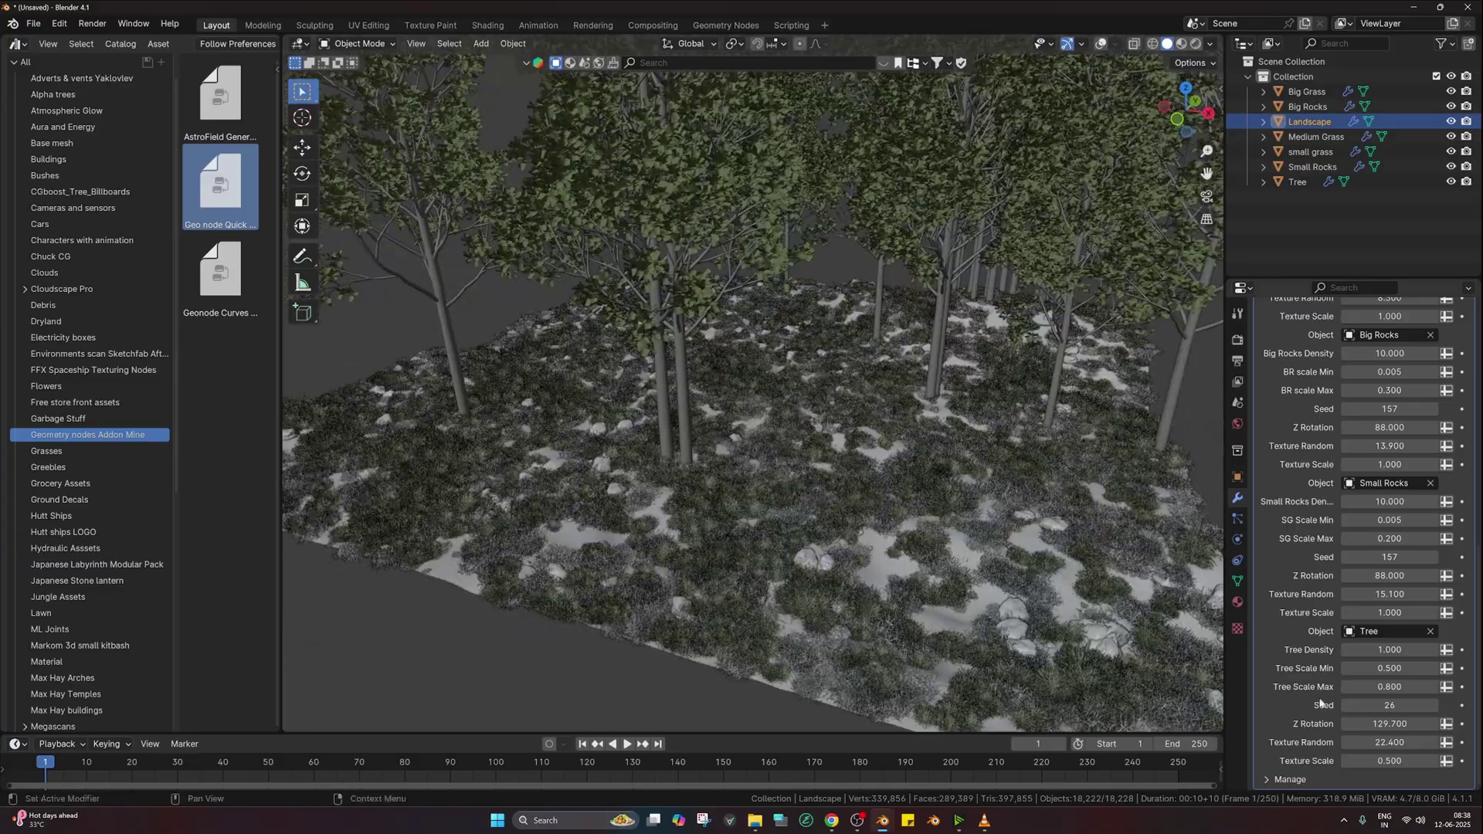
click(1435, 708)
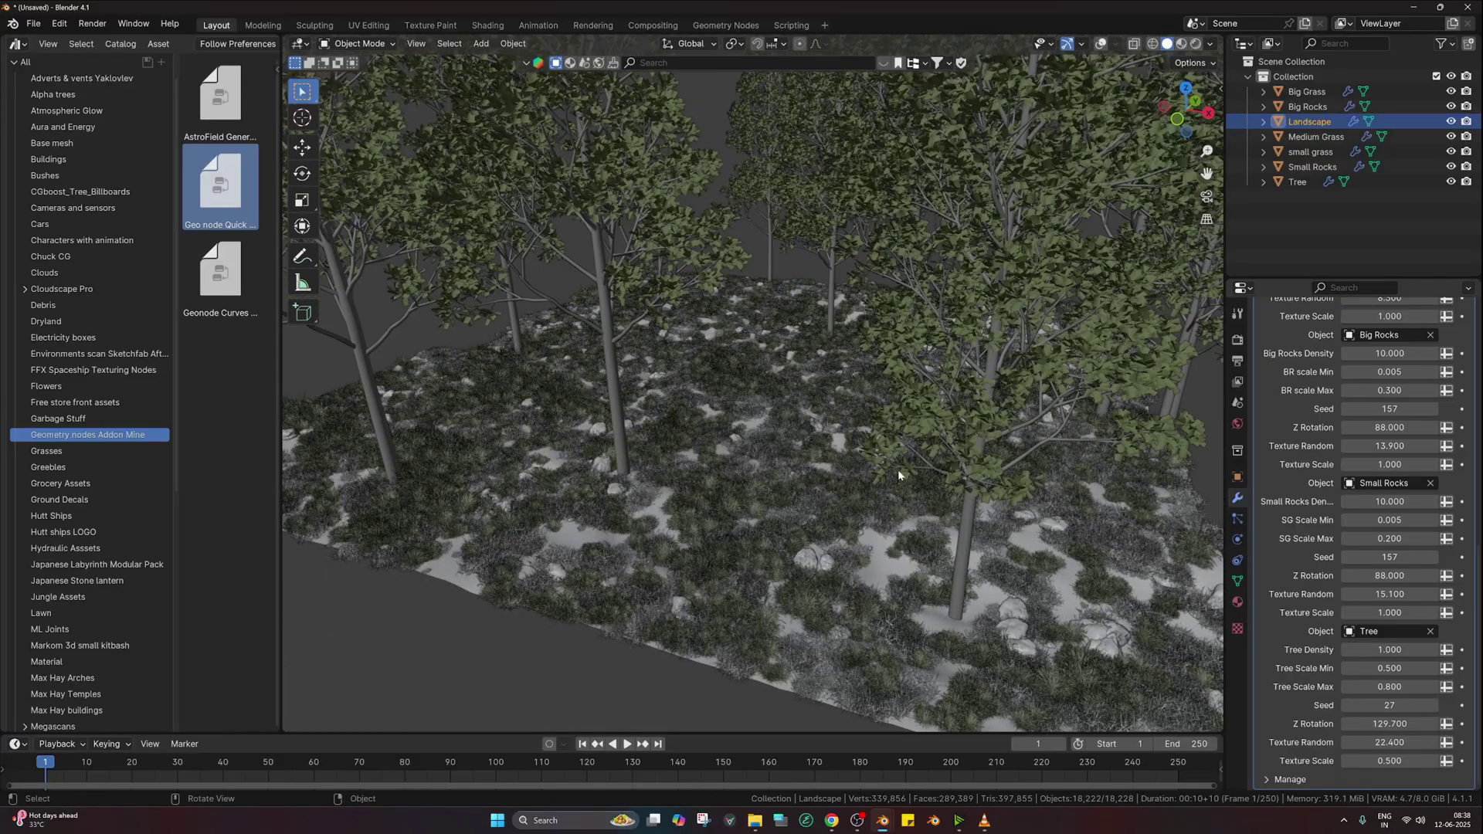
Step: Preview the forest in Rendered shading and switch the viewport to Material Preview to check the grass, rock and tree textures
middle_drag(958, 437, 734, 442)
scroll(773, 460, up, 6)
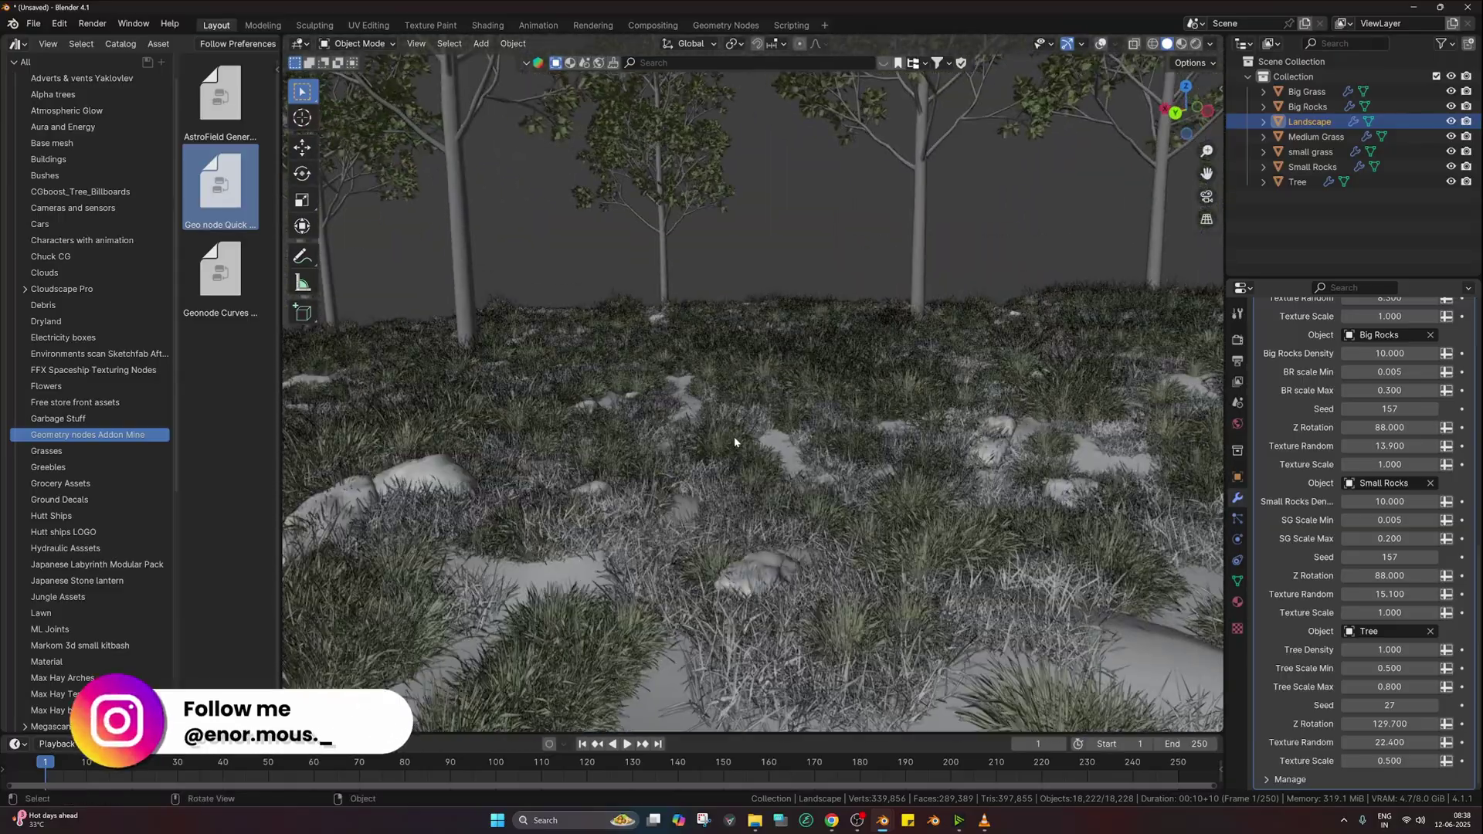
click(786, 397)
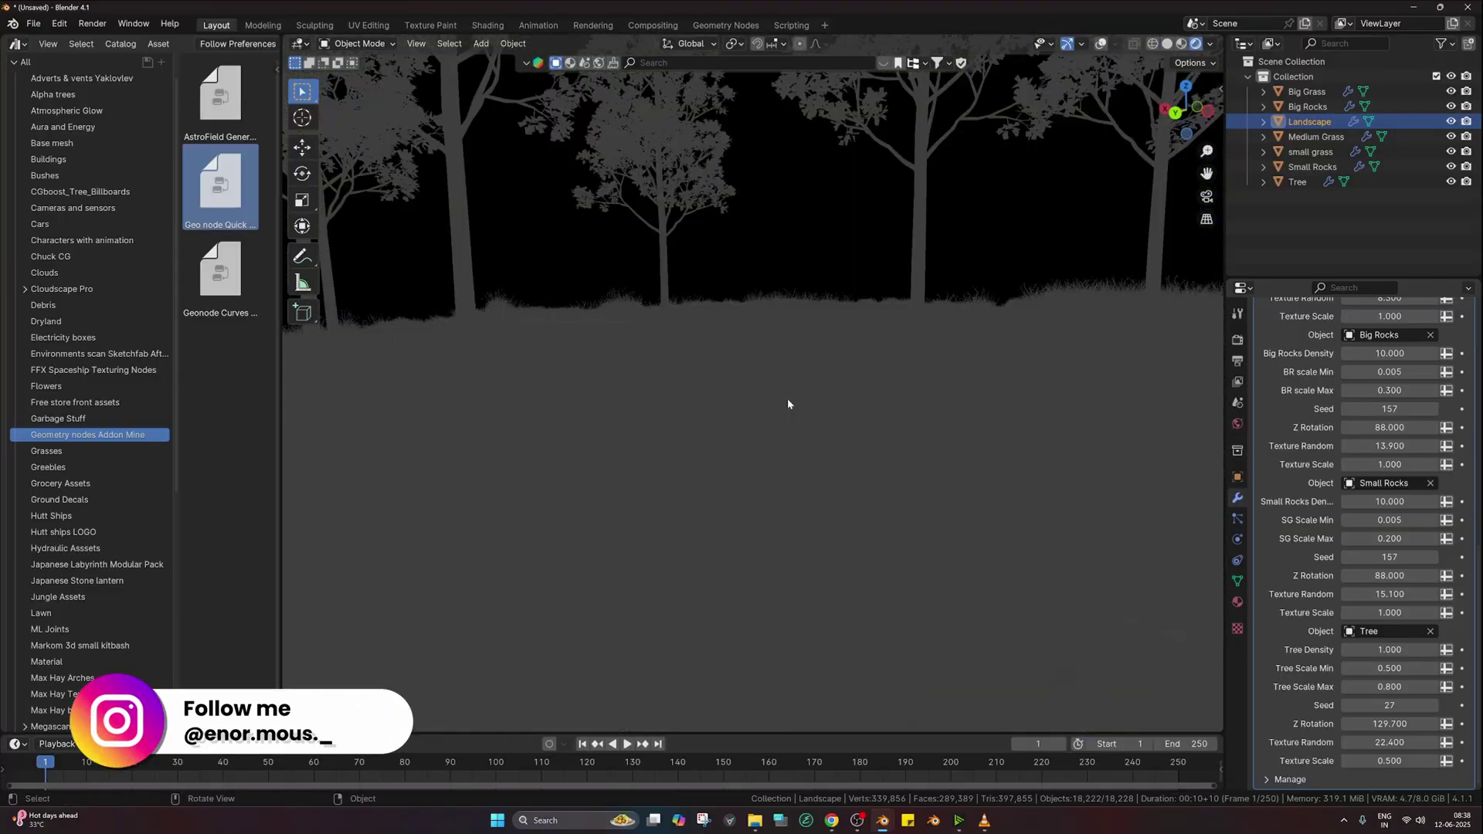
key(z)
click(826, 504)
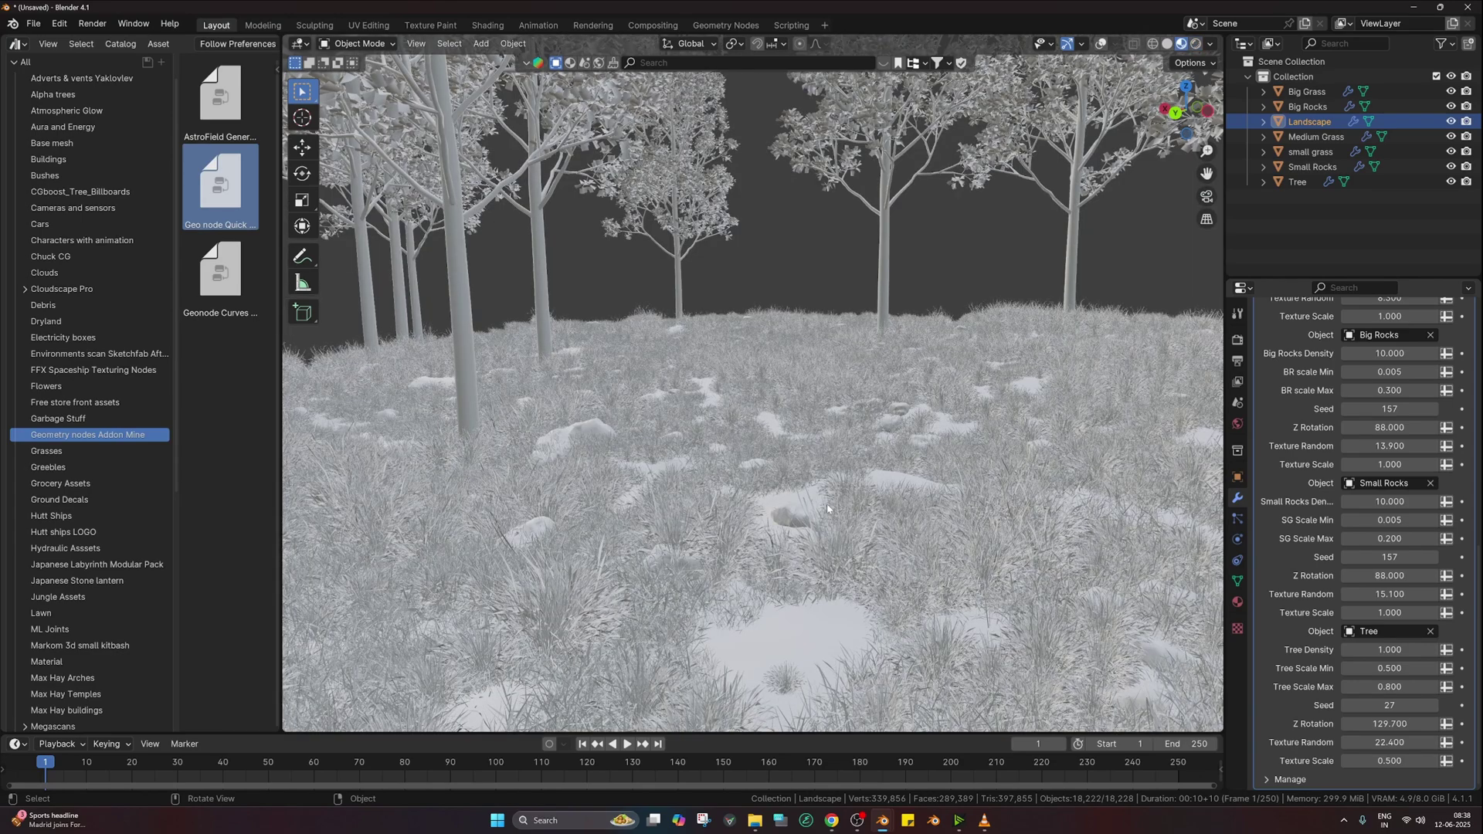
scroll(831, 507, down, 3)
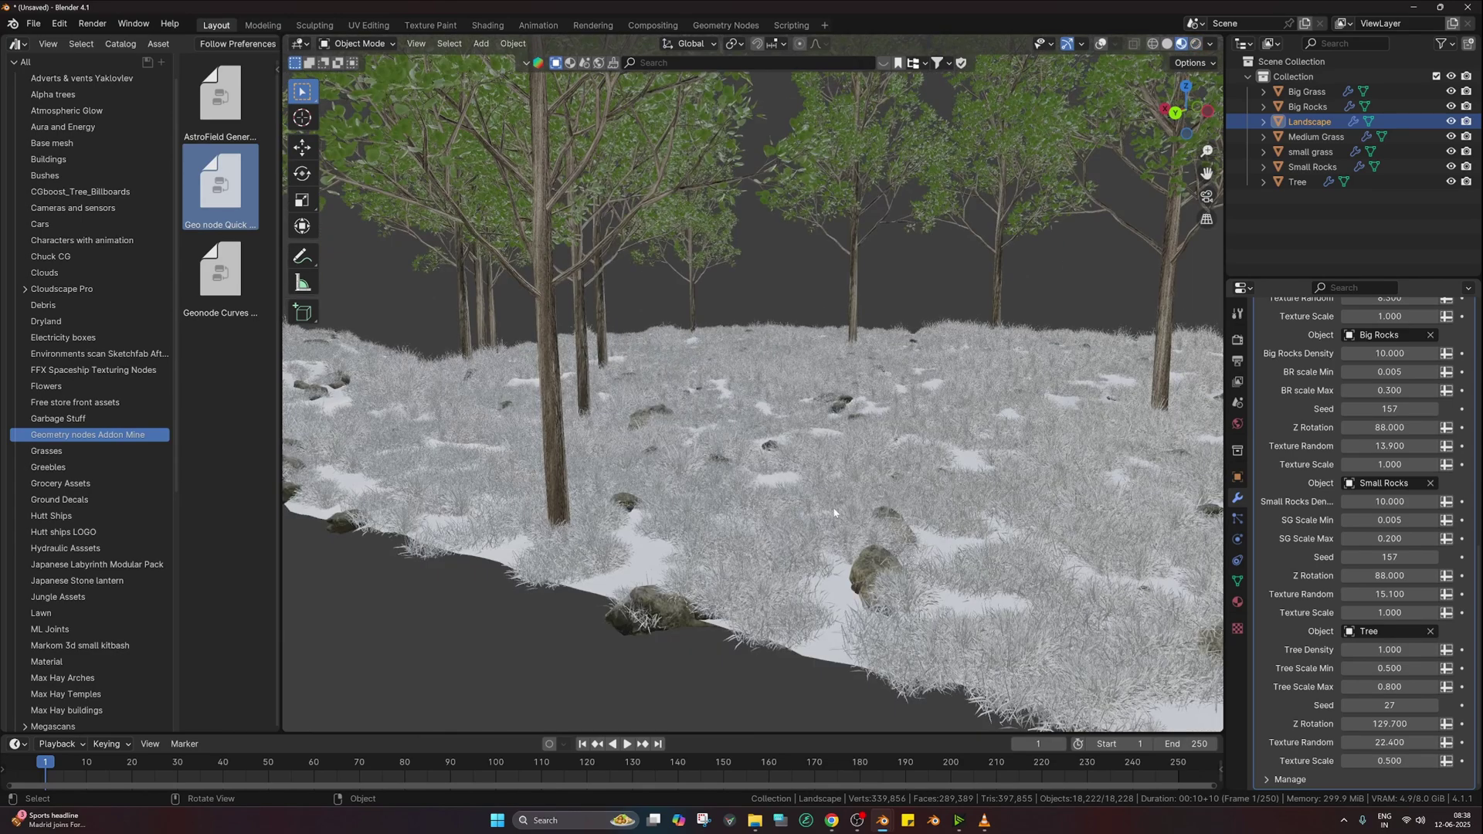
scroll(844, 447, down, 3)
middle_drag(845, 446, 808, 482)
scroll(820, 466, up, 4)
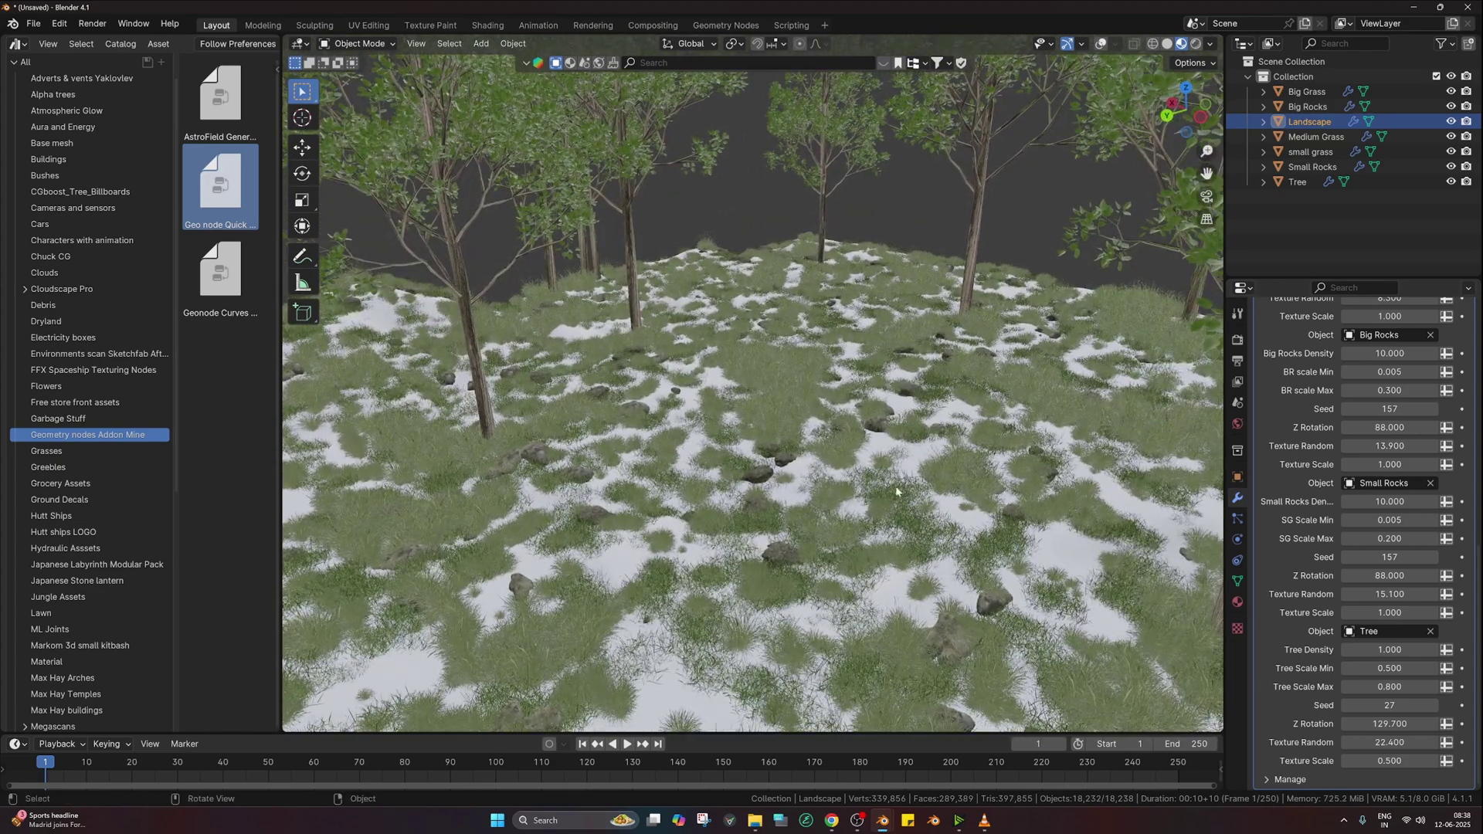
Step: Show the Landscape's material slots and filter the assets of all catalogs to materials only
click(1237, 601)
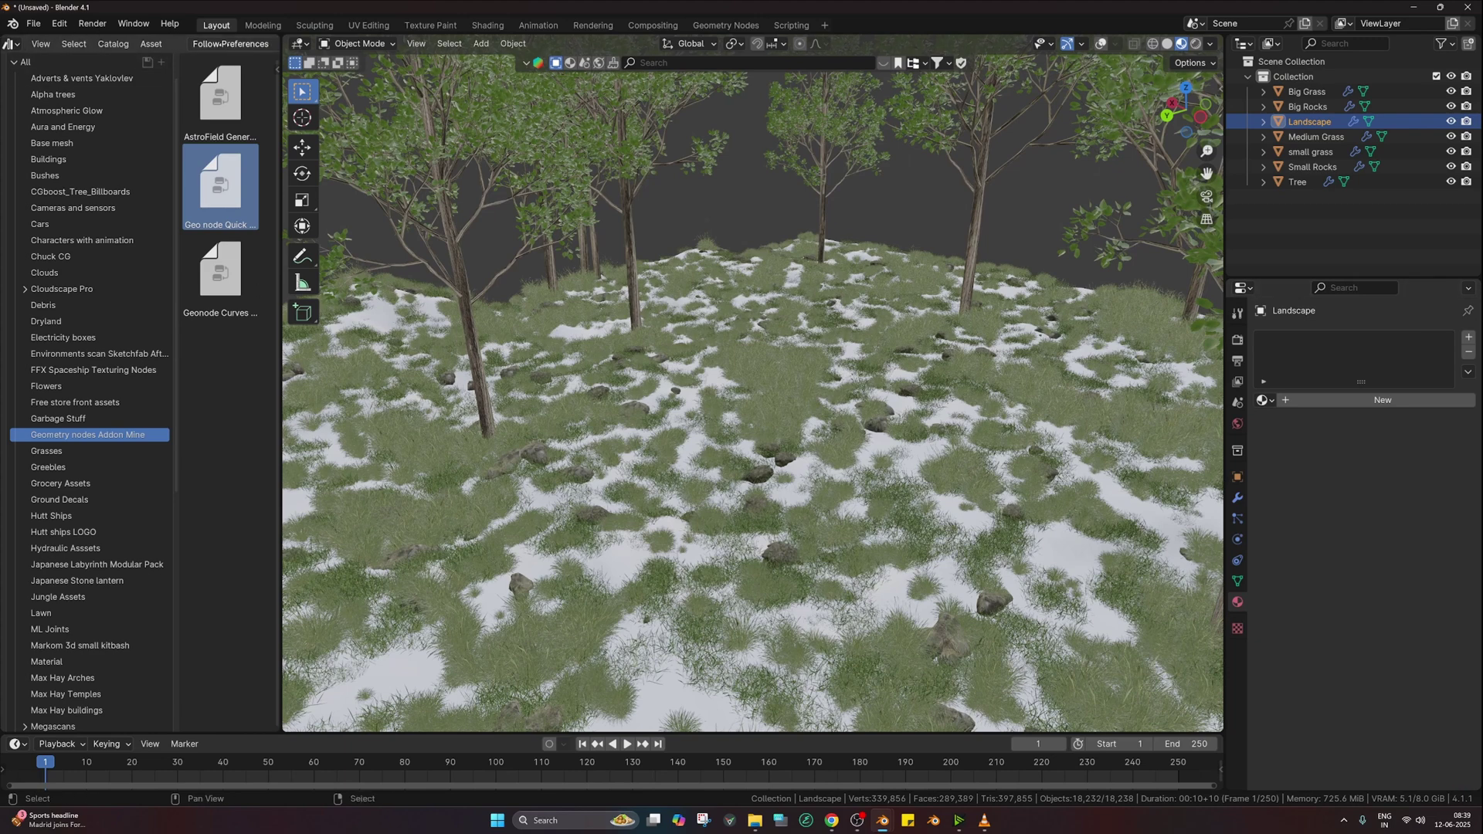
middle_drag(223, 44, 121, 48)
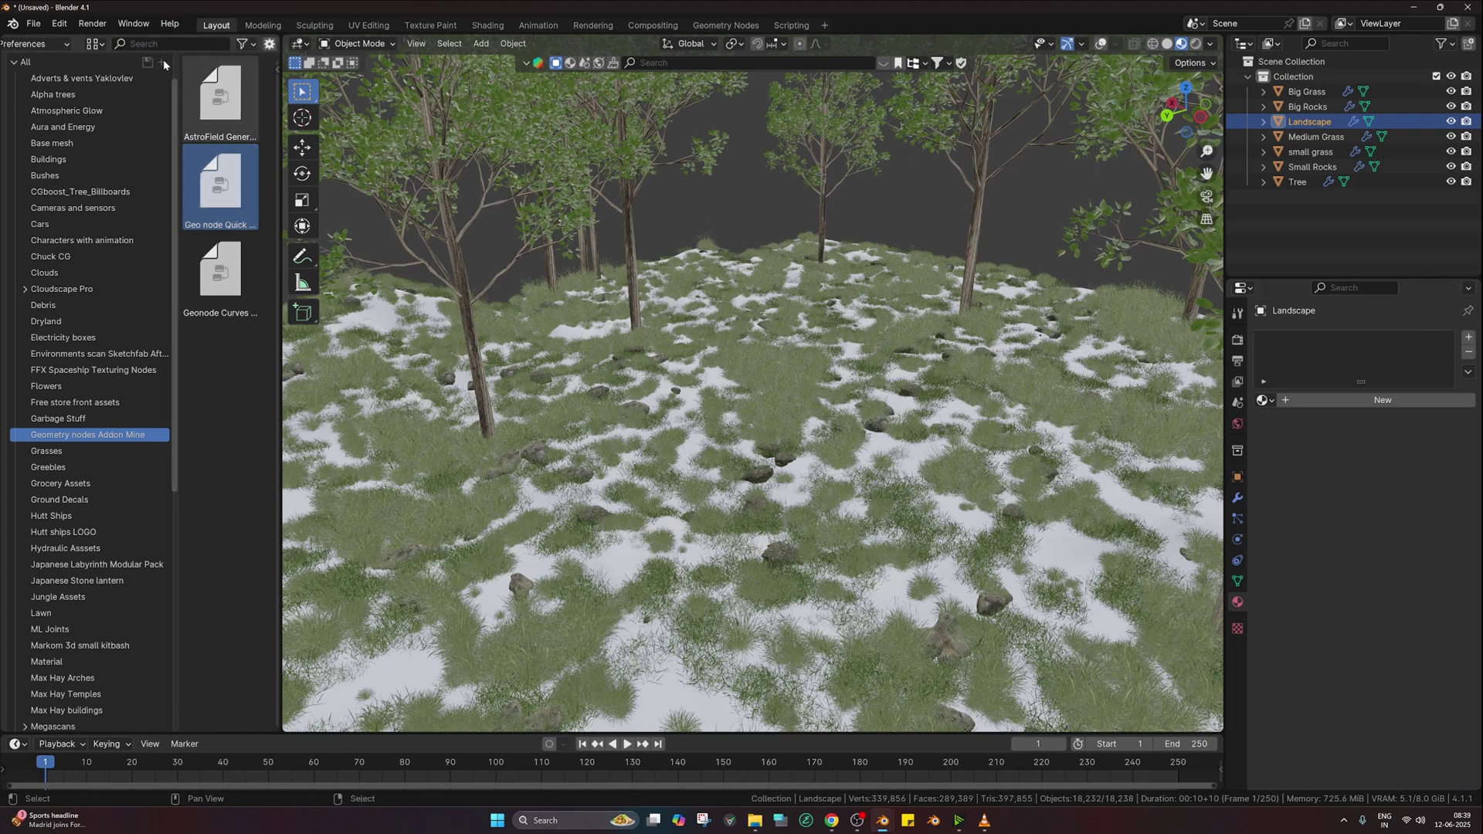
scroll(96, 85, up, 1)
click(96, 92)
click(246, 46)
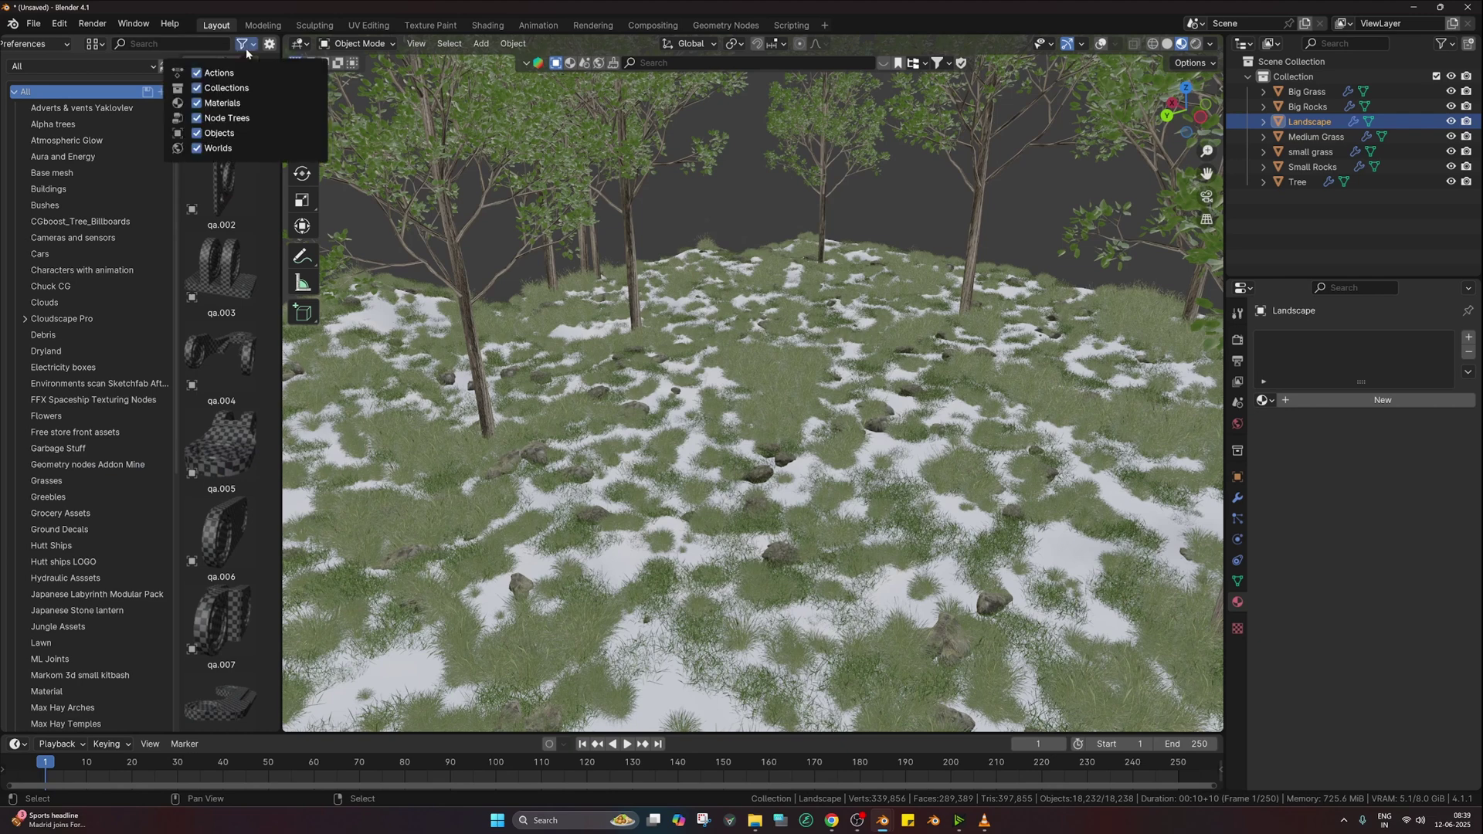
drag(224, 74, 218, 148)
scroll(212, 540, down, 5)
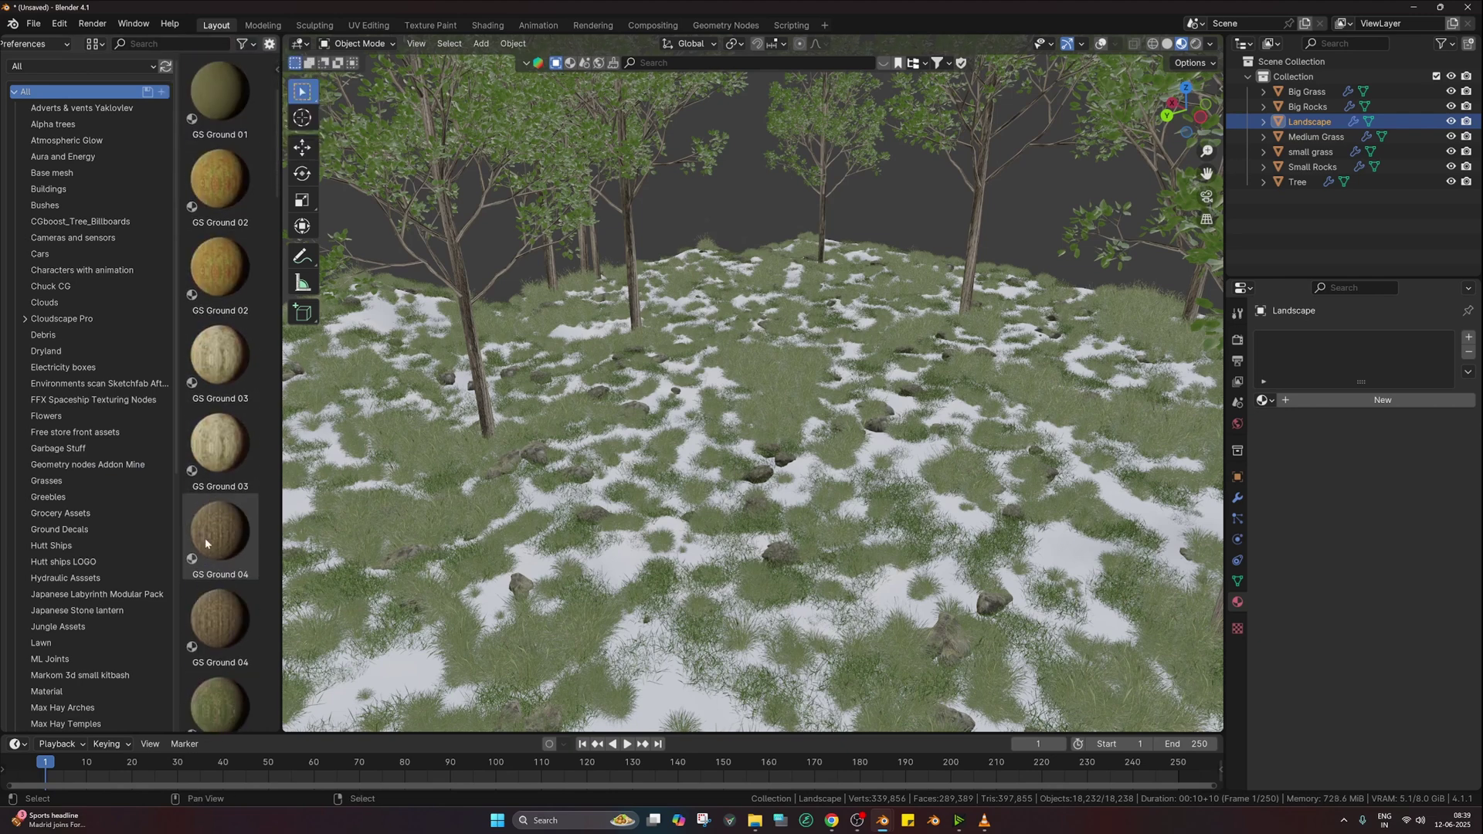
Step: Apply the GS Ground 04 material from the asset library to the Landscape and check the ground between the grass
drag(215, 537, 1298, 343)
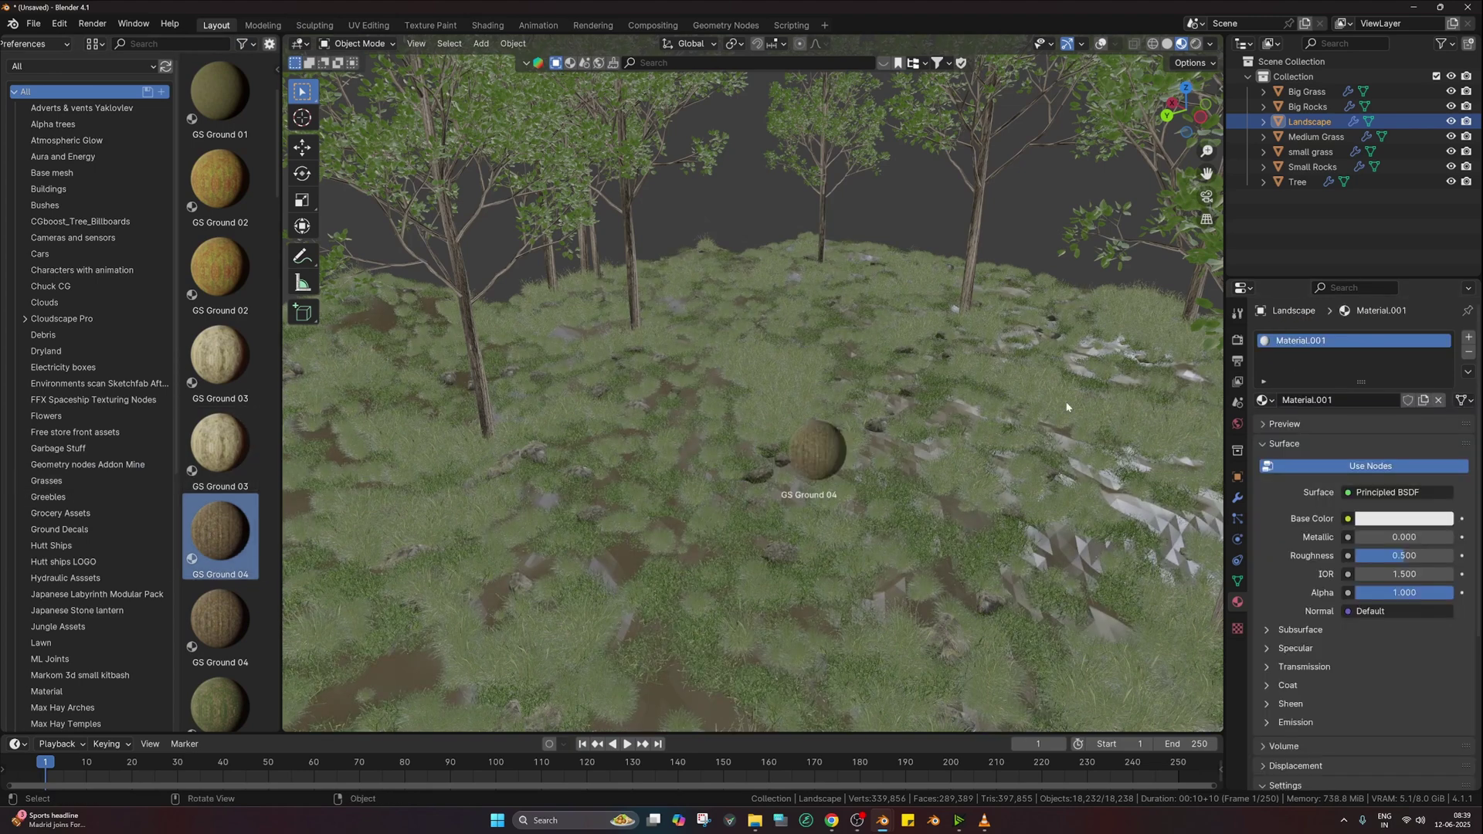
drag(1066, 407, 1379, 355)
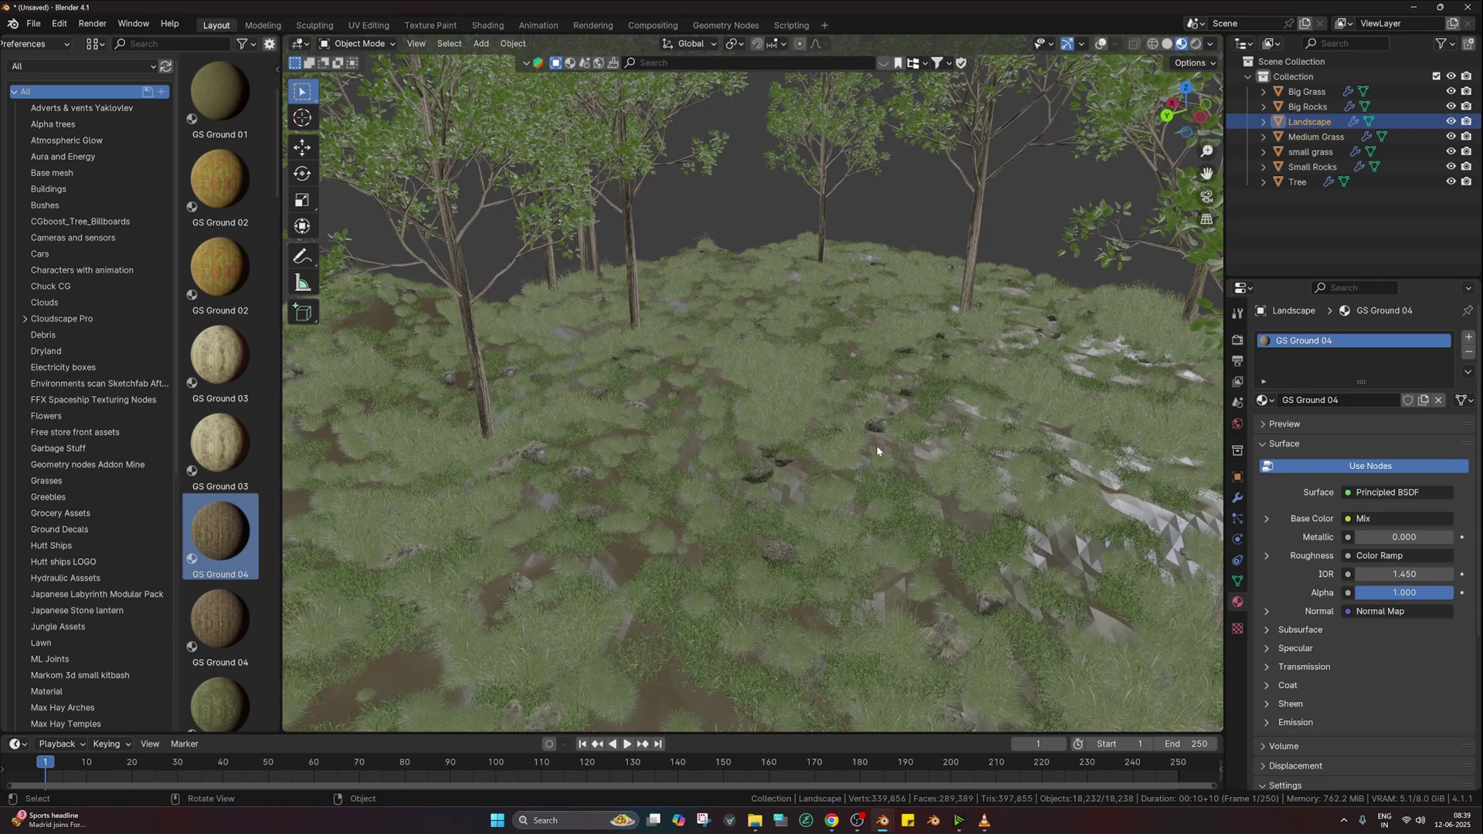
mouse_move(877, 451)
middle_down()
mouse_move(855, 431)
mouse_move(846, 482)
middle_up()
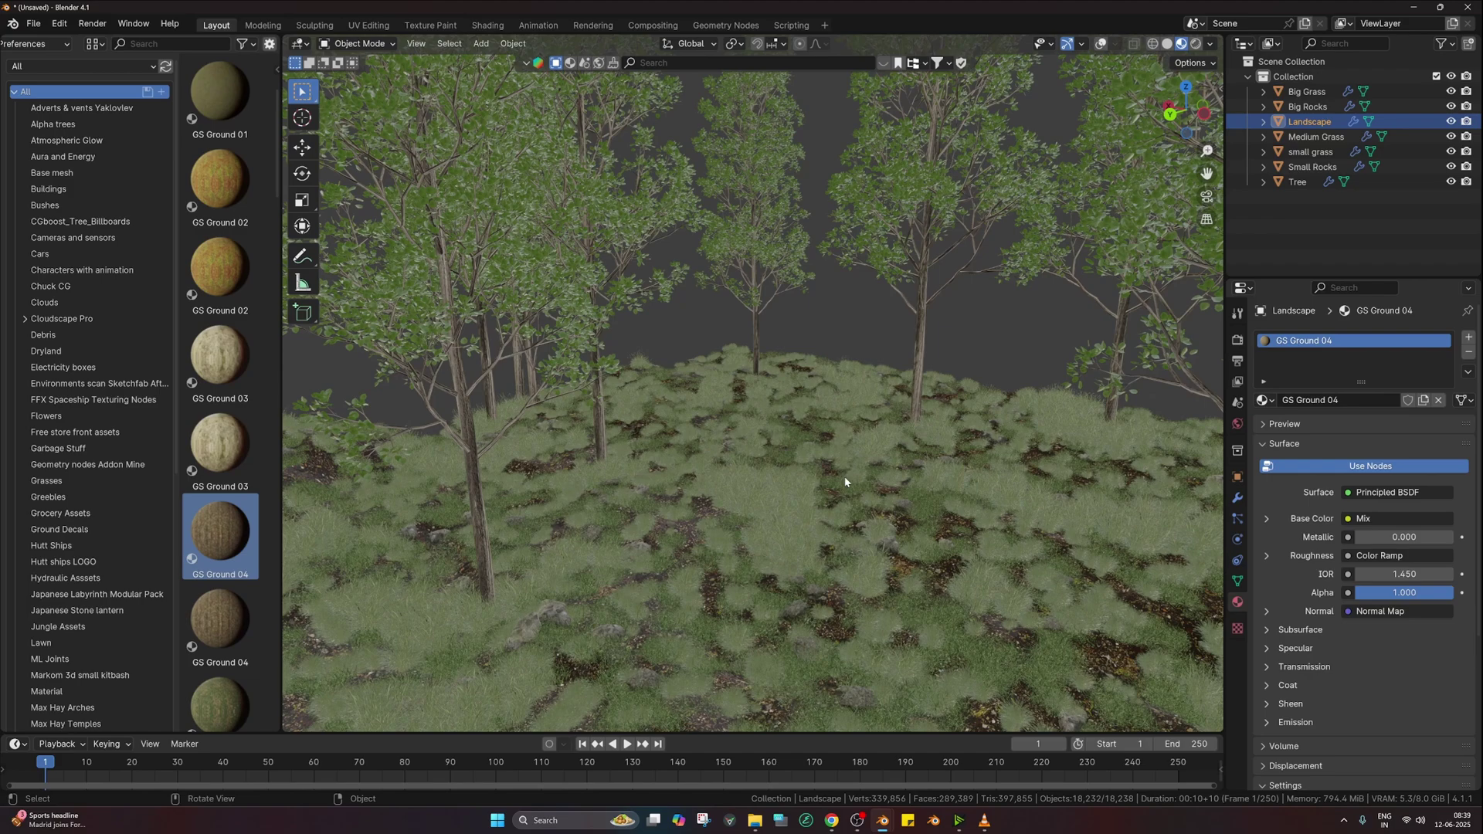
middle_drag(846, 482, 848, 448)
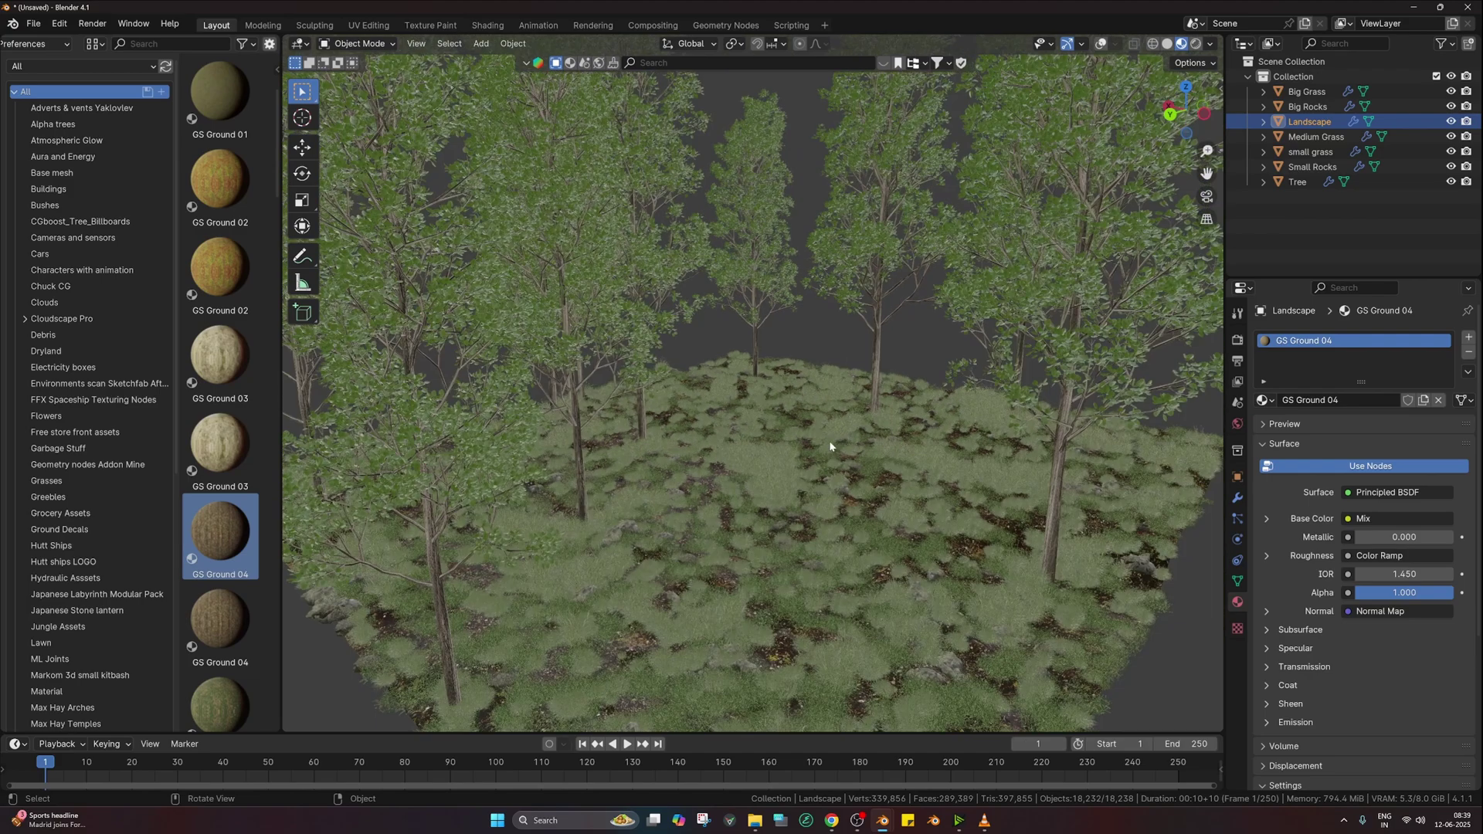
middle_drag(750, 479, 879, 497)
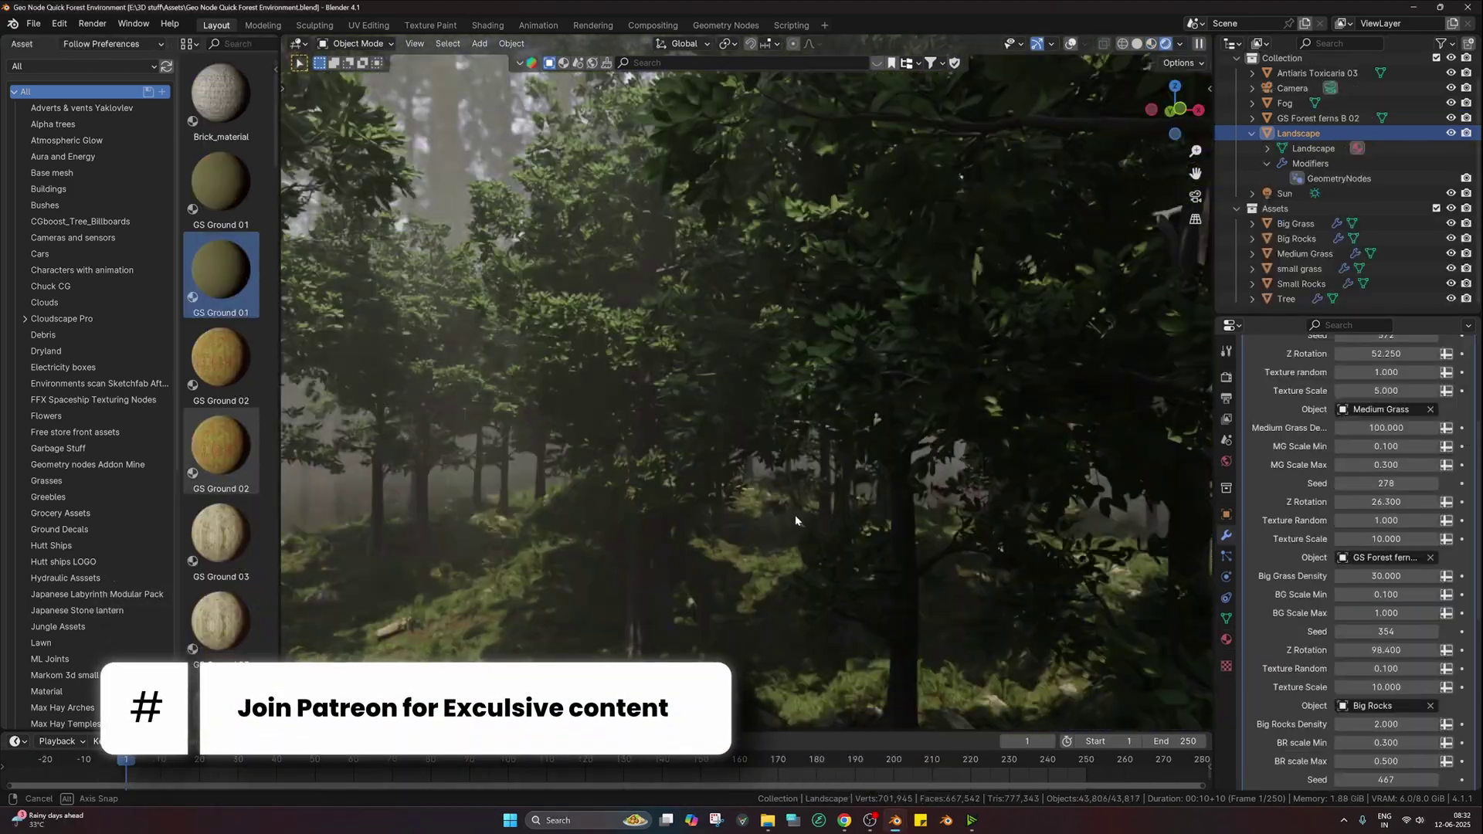
Step: Switch the Geo Node Quick Forest Environment scene to Solid shading and dismiss the GPU load notification
middle_drag(795, 515, 842, 502)
scroll(837, 507, up, 2)
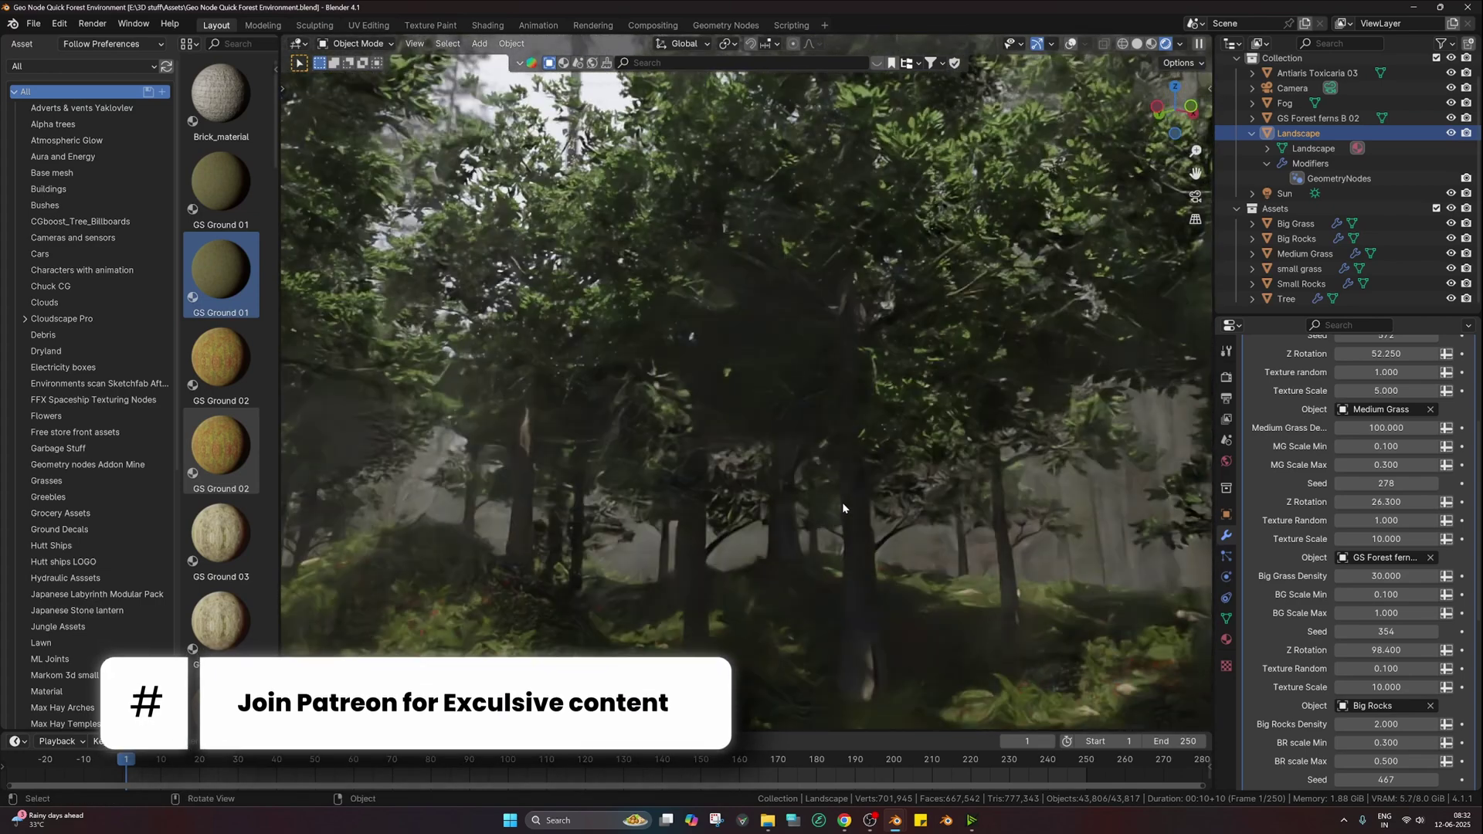
key(z)
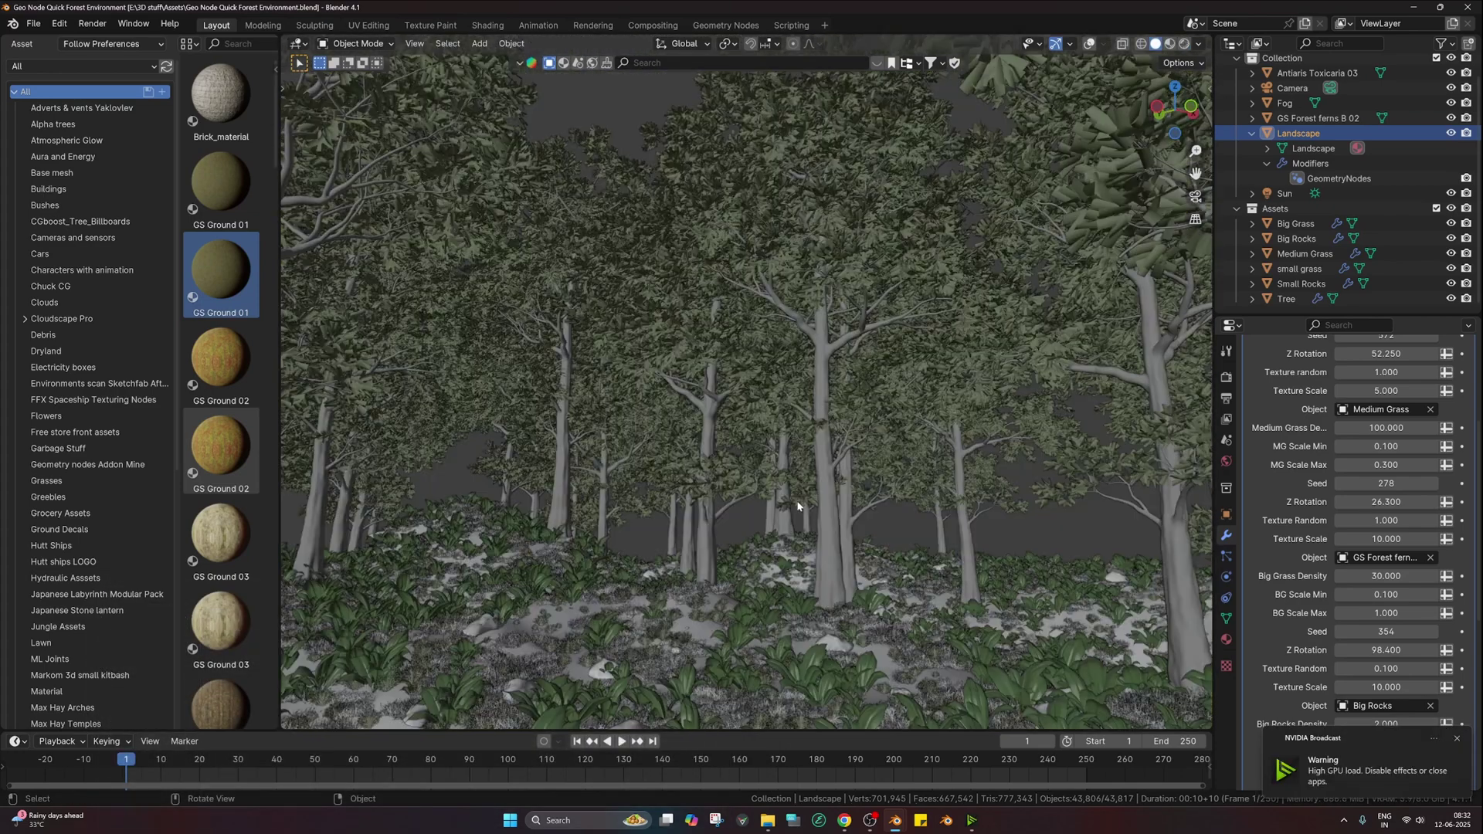
click(1457, 740)
scroll(1375, 540, down, 6)
scroll(1004, 451, down, 8)
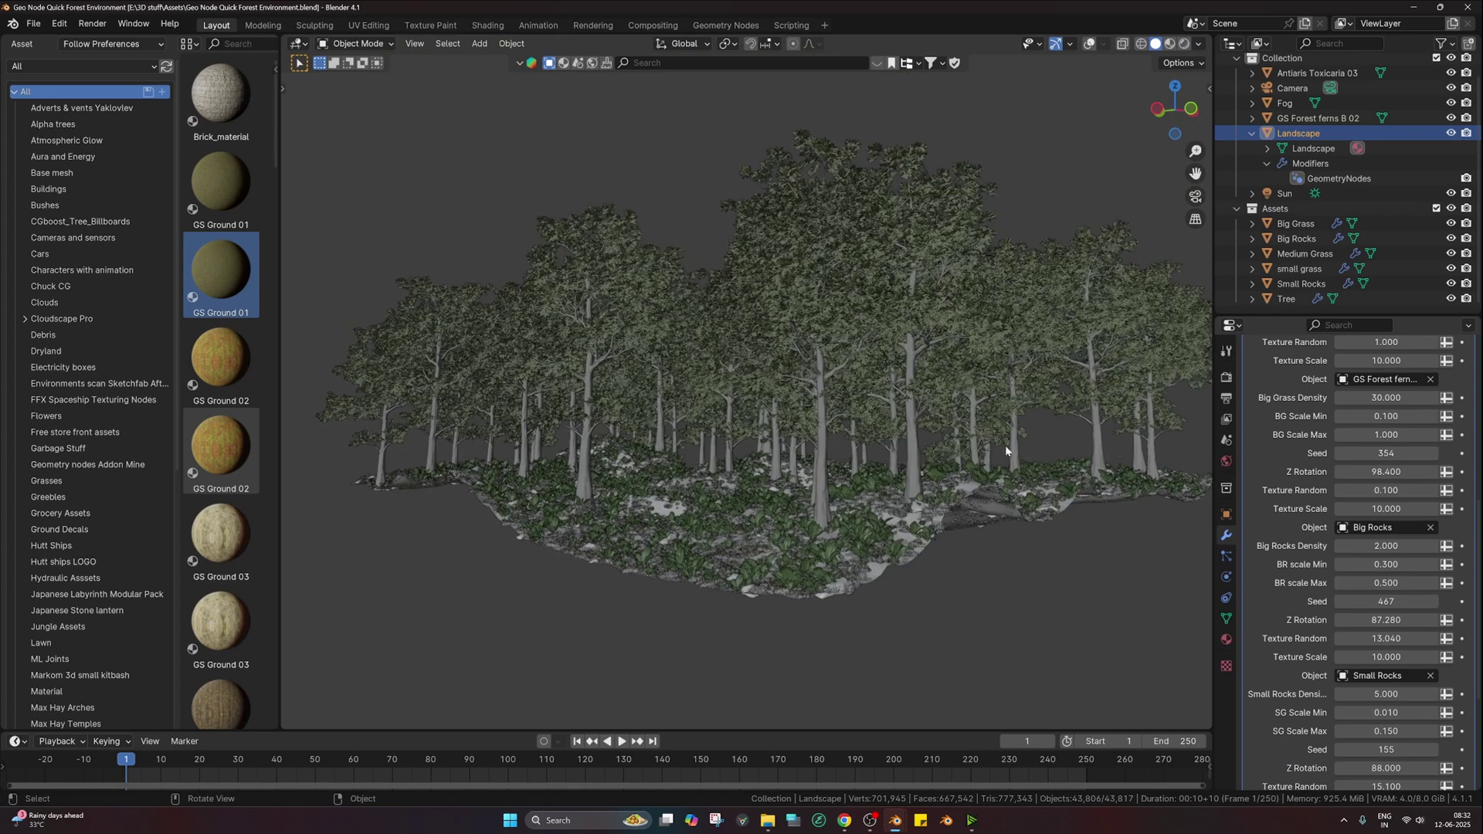
Step: Examine the Landscape's geometry nodes settings for grass, ferns, rocks and trees alongside the scattered forest
scroll(1006, 452, up, 3)
scroll(1327, 558, down, 6)
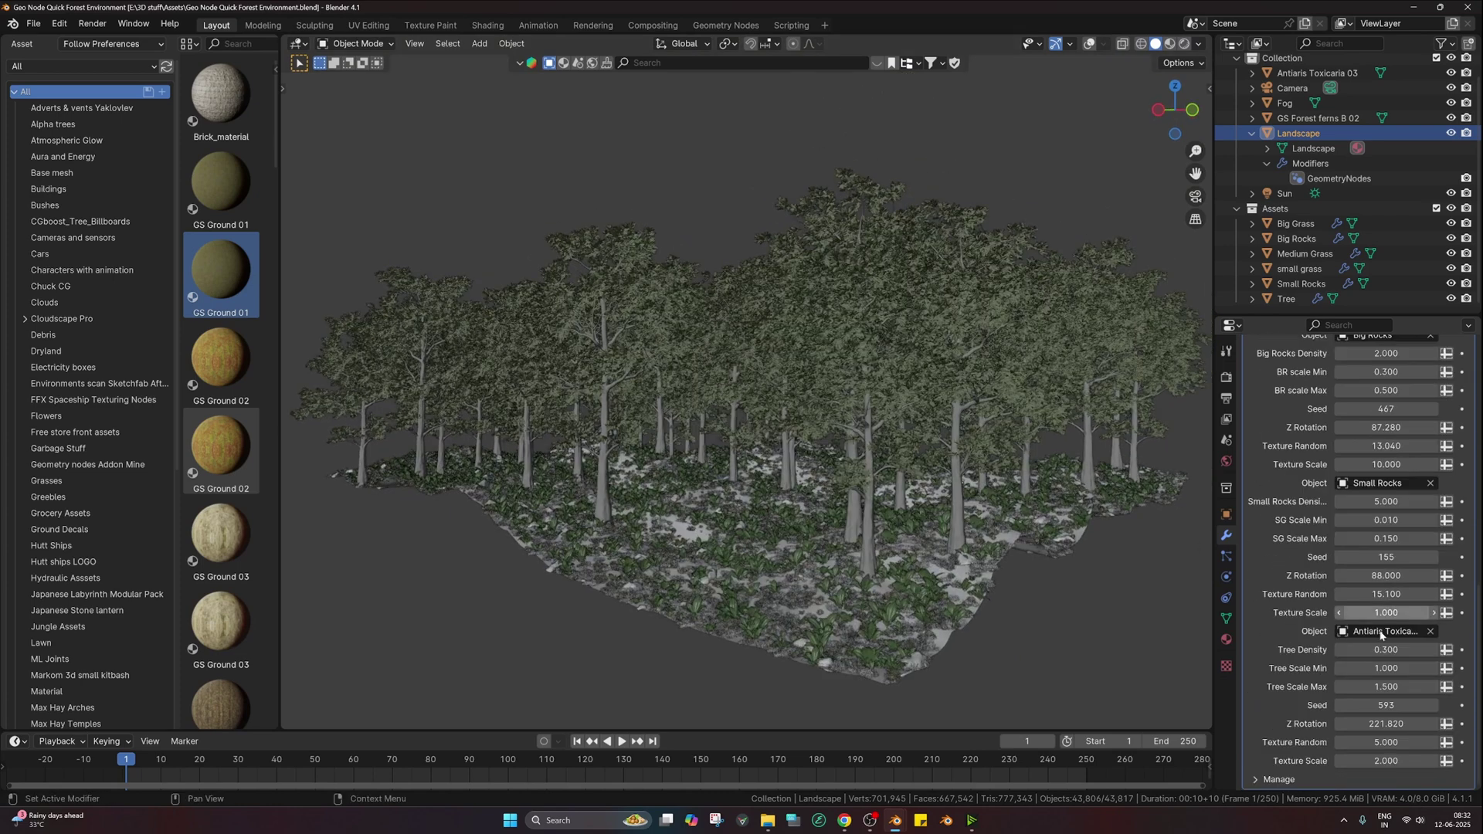
scroll(1346, 495, up, 7)
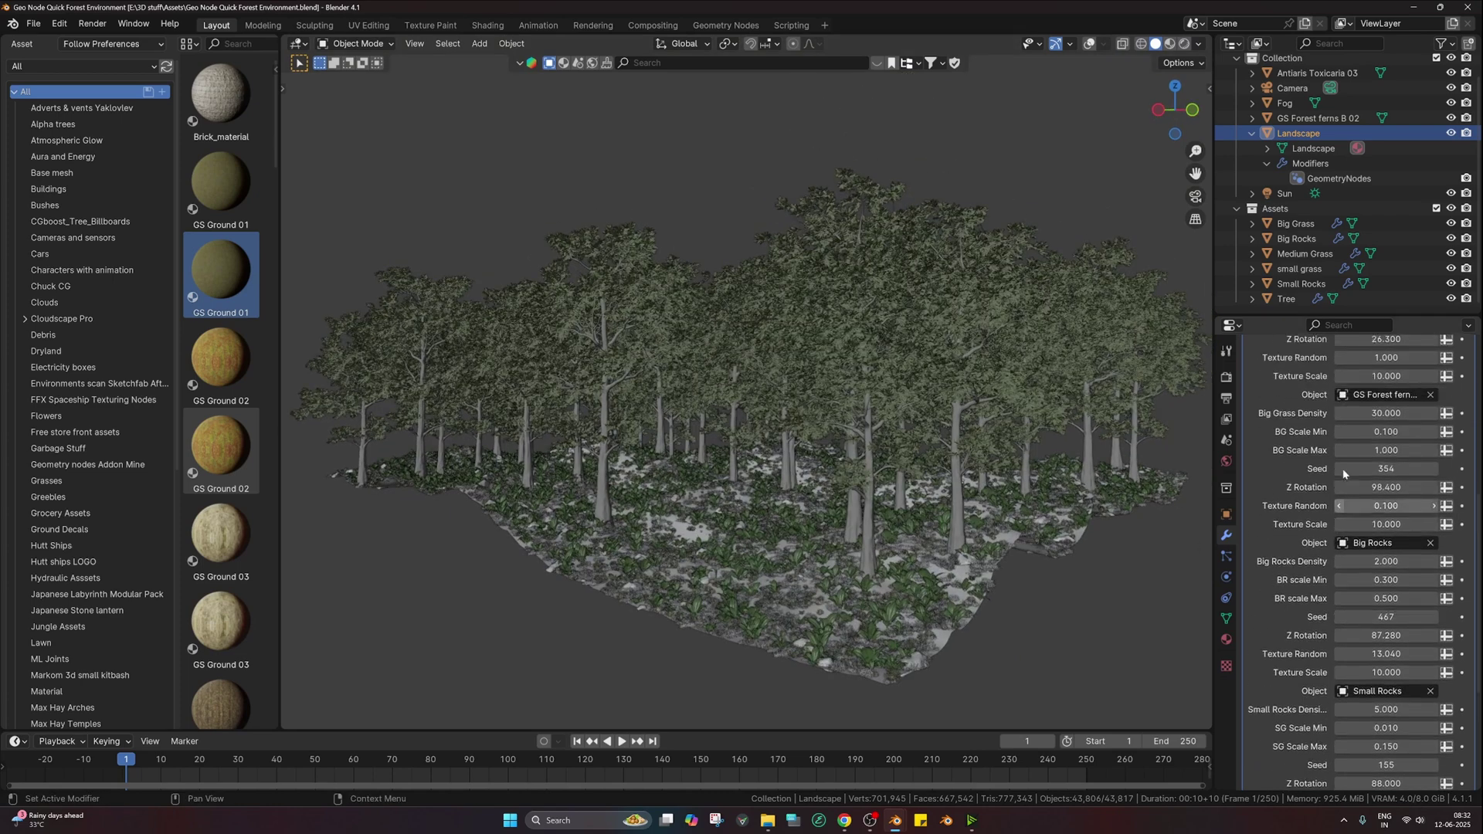
scroll(1353, 465, up, 5)
scroll(1341, 433, up, 5)
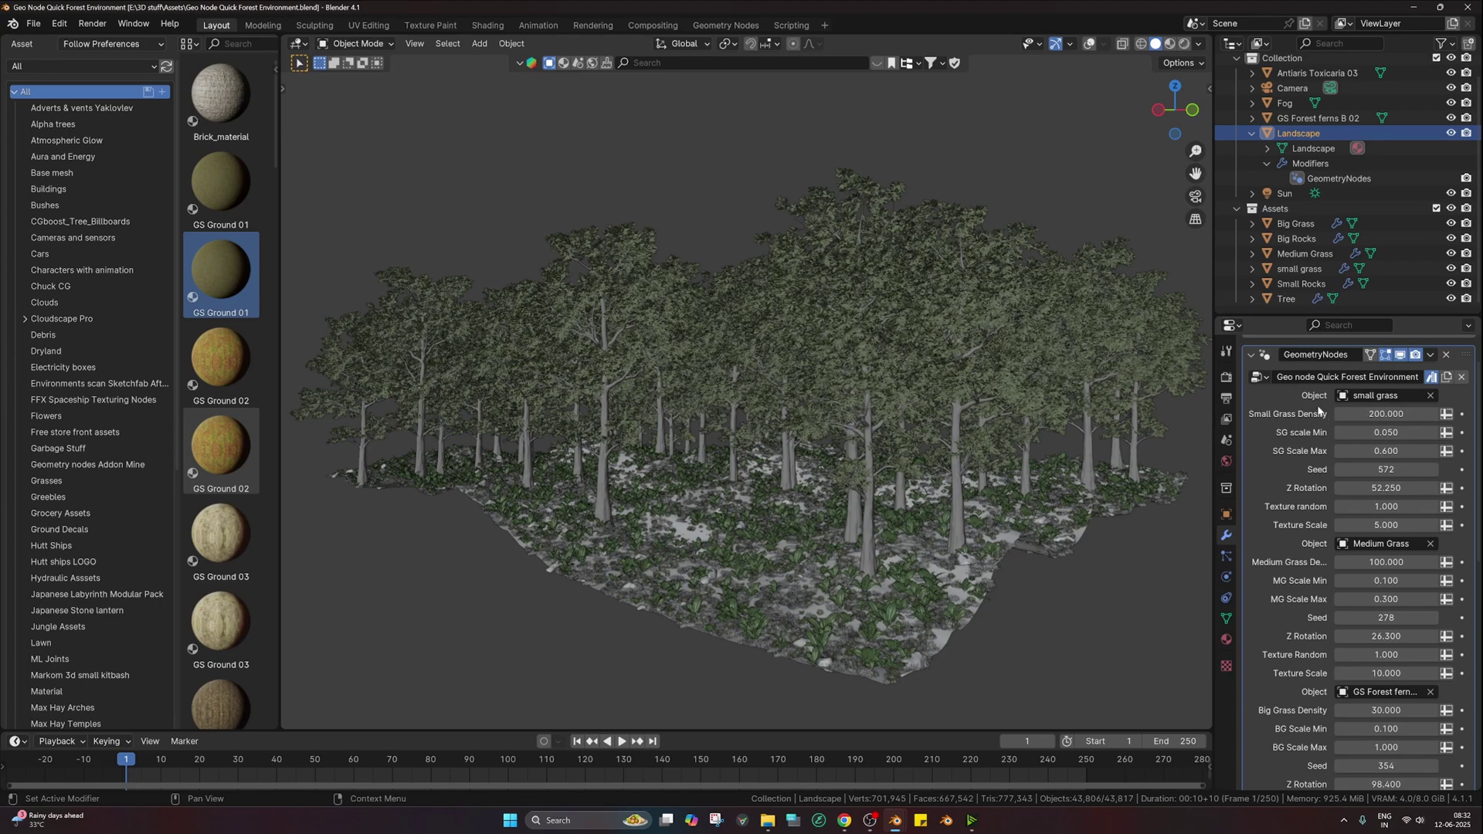
middle_drag(1166, 478, 964, 491)
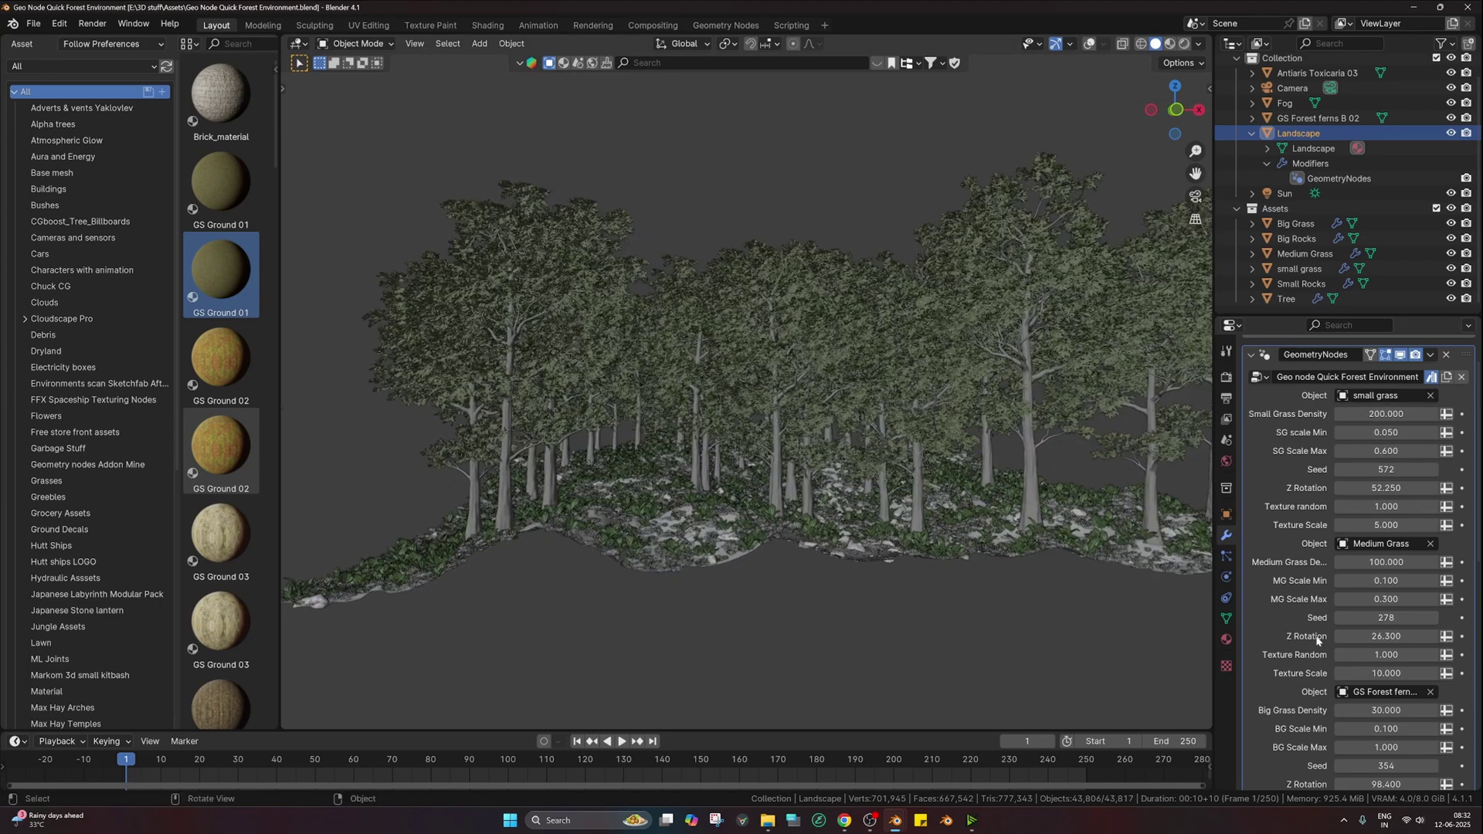
scroll(1318, 640, down, 4)
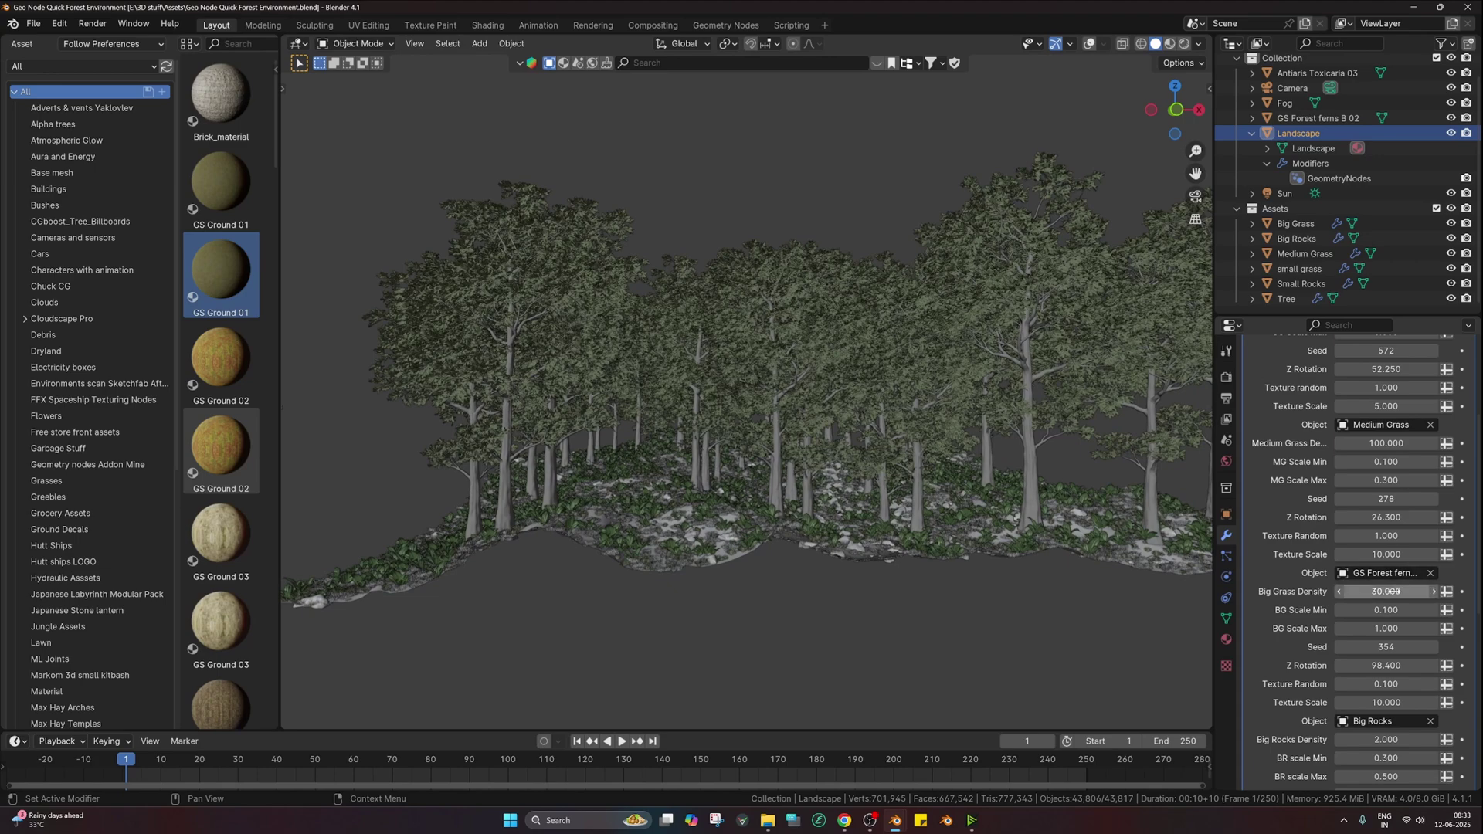
scroll(869, 597, up, 8)
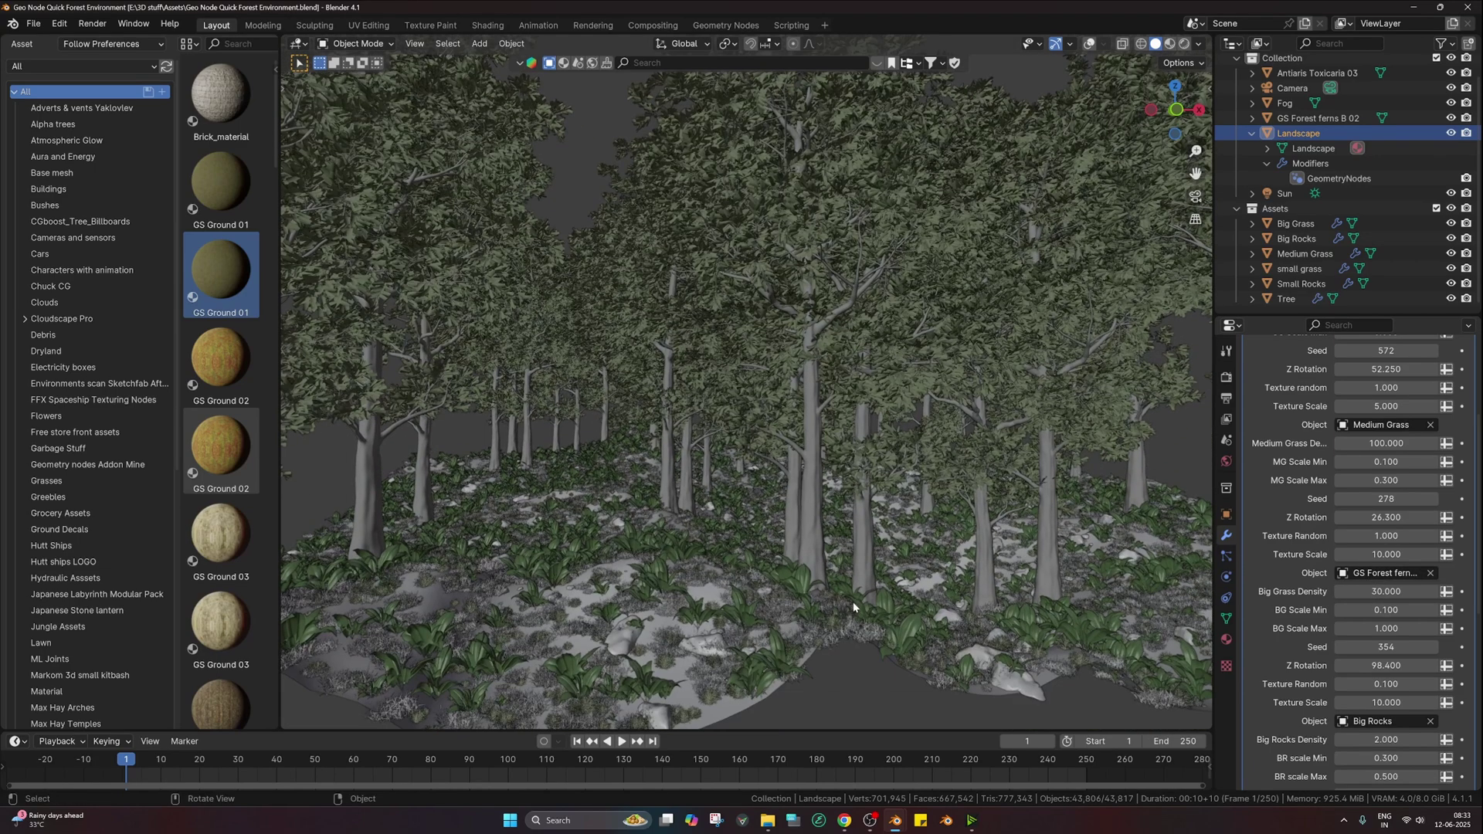
scroll(849, 607, up, 1)
Step: Set the Landscape's Tree Density to 0.1 and inspect the thinned forest from several angles
scroll(1416, 543, down, 6)
scroll(1416, 543, down, 7)
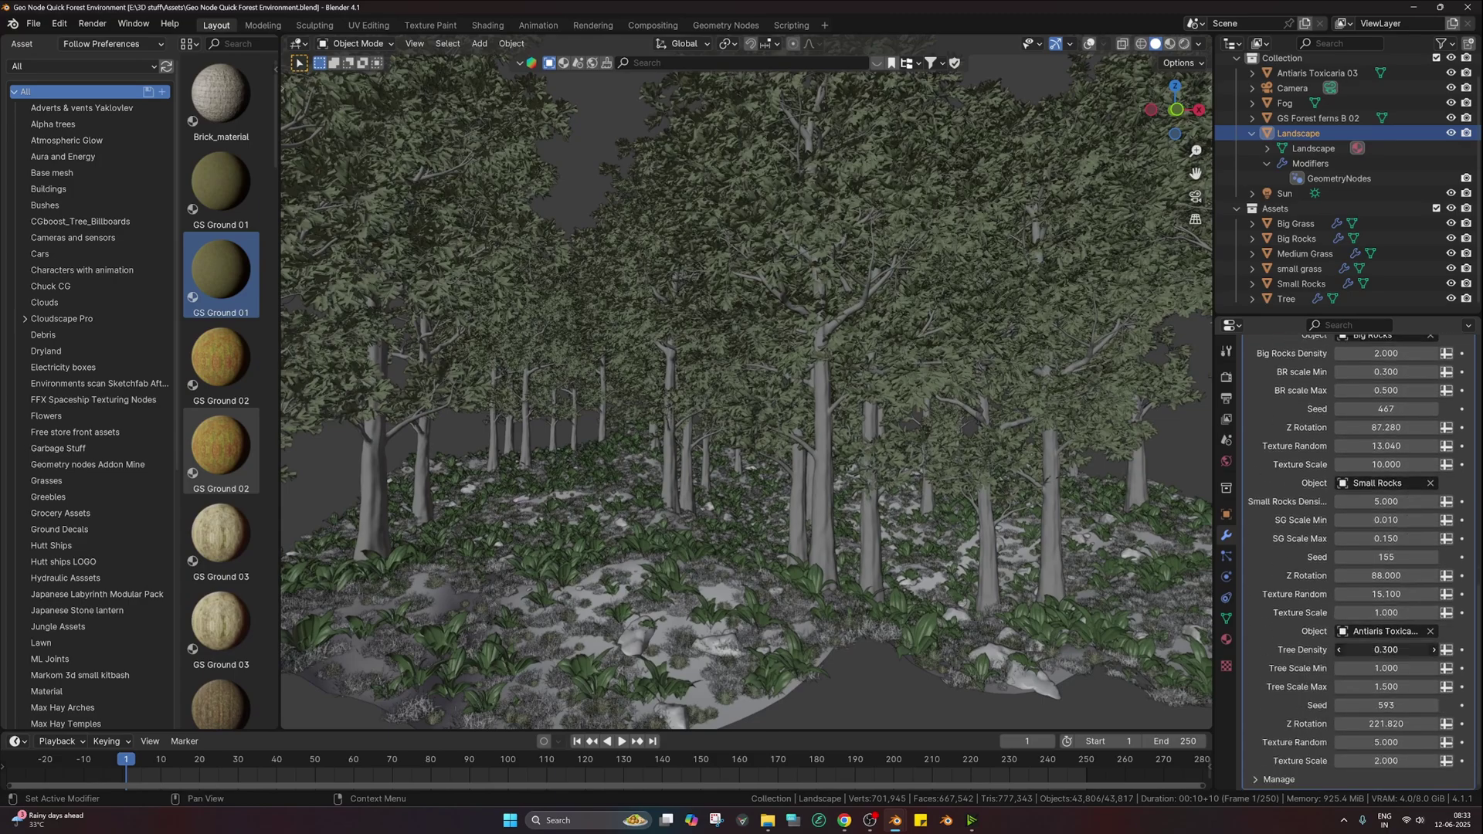
key(Return)
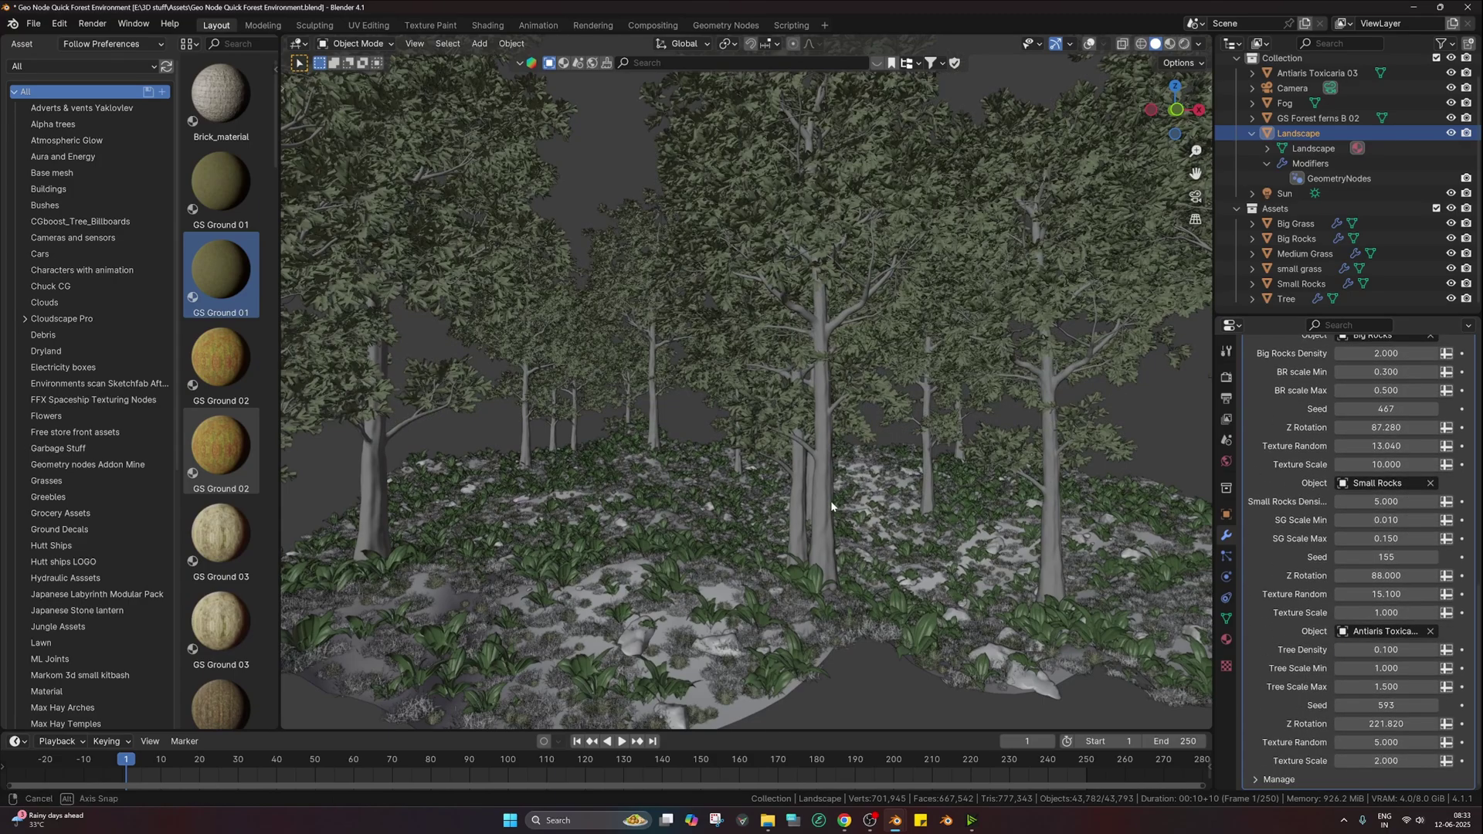
middle_drag(832, 506, 729, 524)
shift+middle_drag(724, 574, 753, 564)
middle_drag(763, 509, 862, 533)
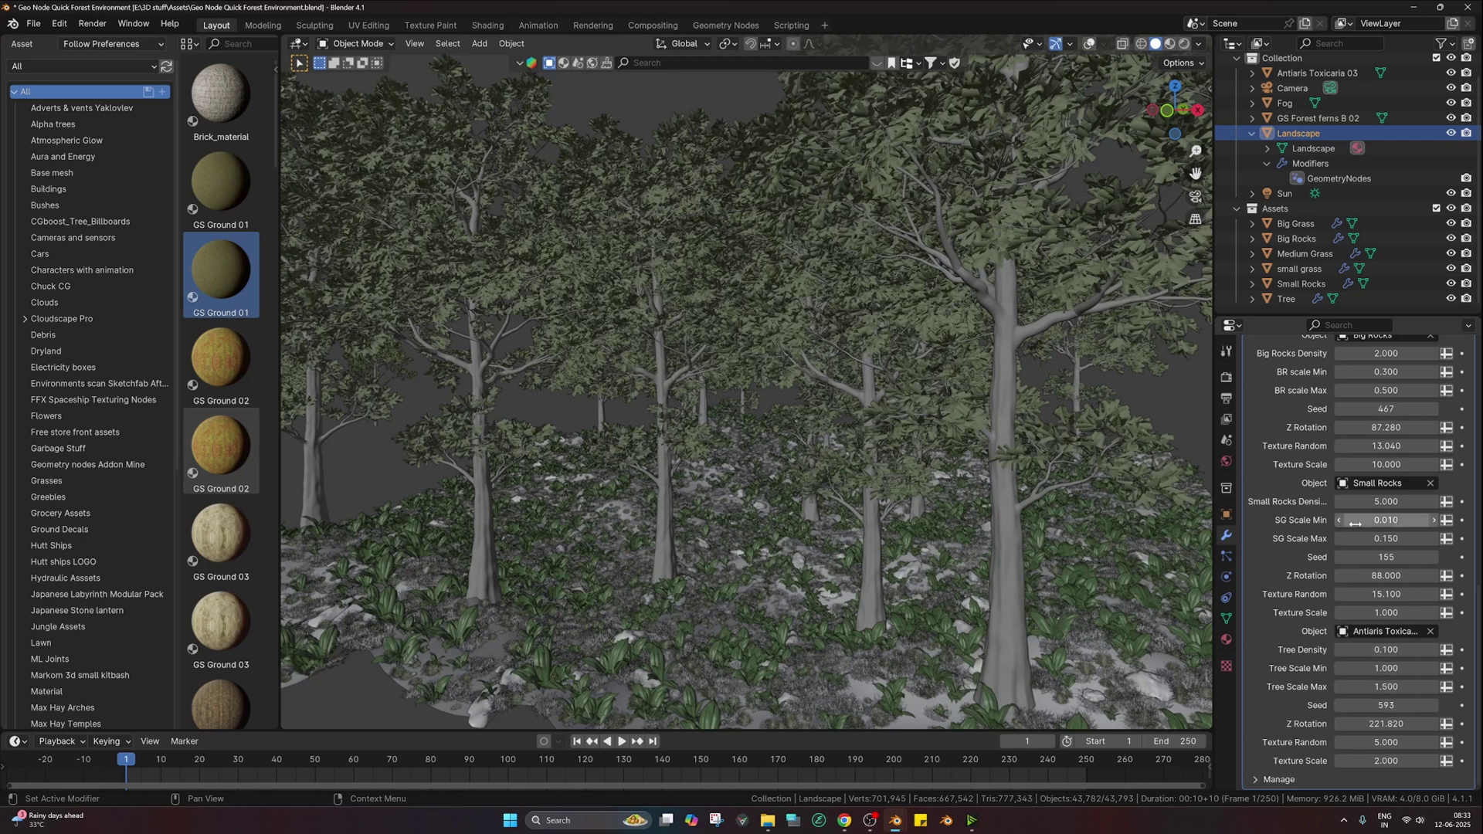
Step: Set Texture Random to 15.110 for the Small Rocks and 12.770 for the Big Rocks in the Landscape's modifier
scroll(1355, 524, up, 2)
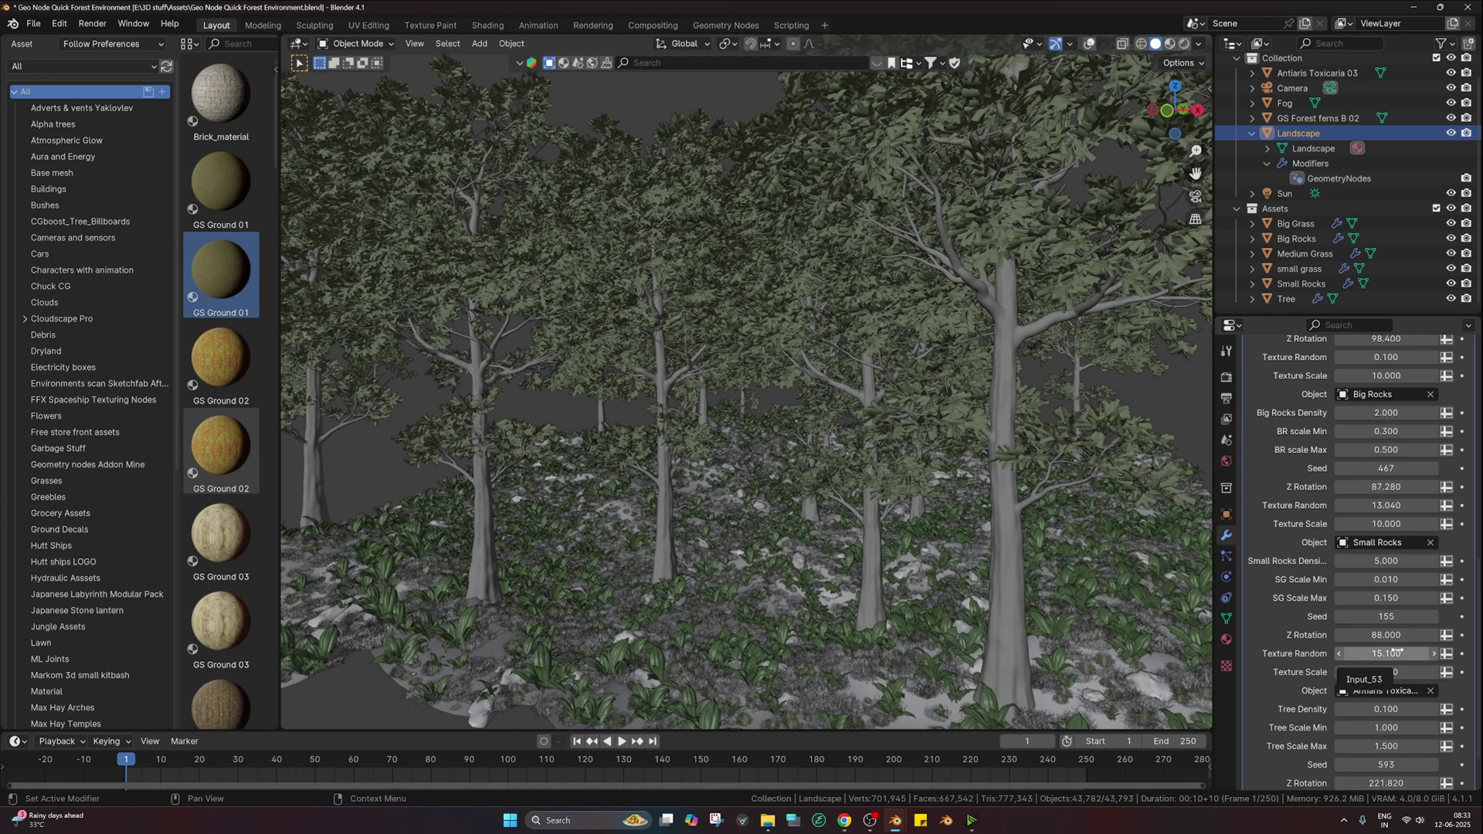
drag(1396, 653, 1396, 654)
scroll(1362, 542, up, 3)
drag(1386, 595, 1364, 595)
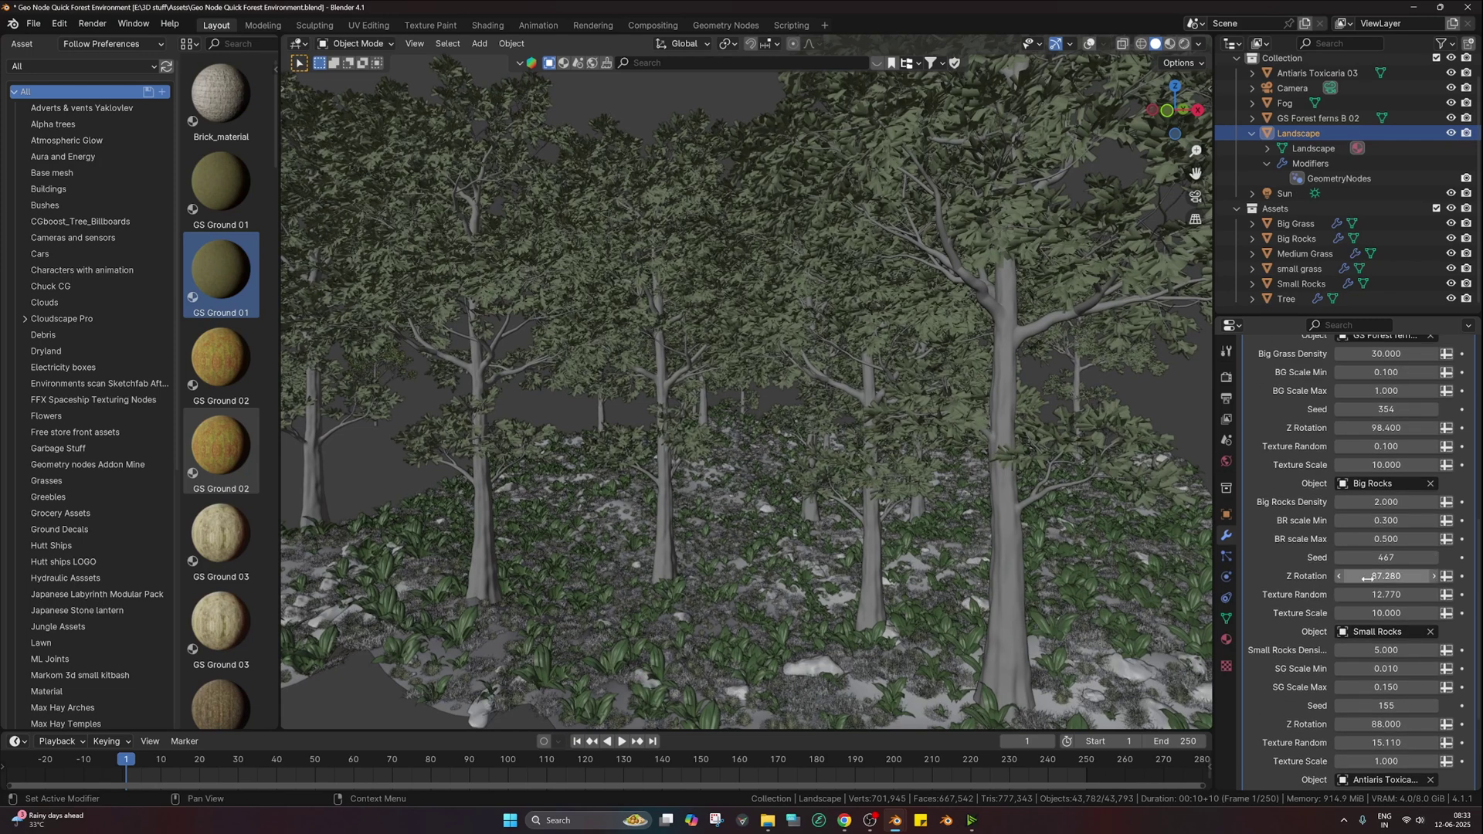
scroll(1367, 578, down, 1)
scroll(1387, 494, up, 8)
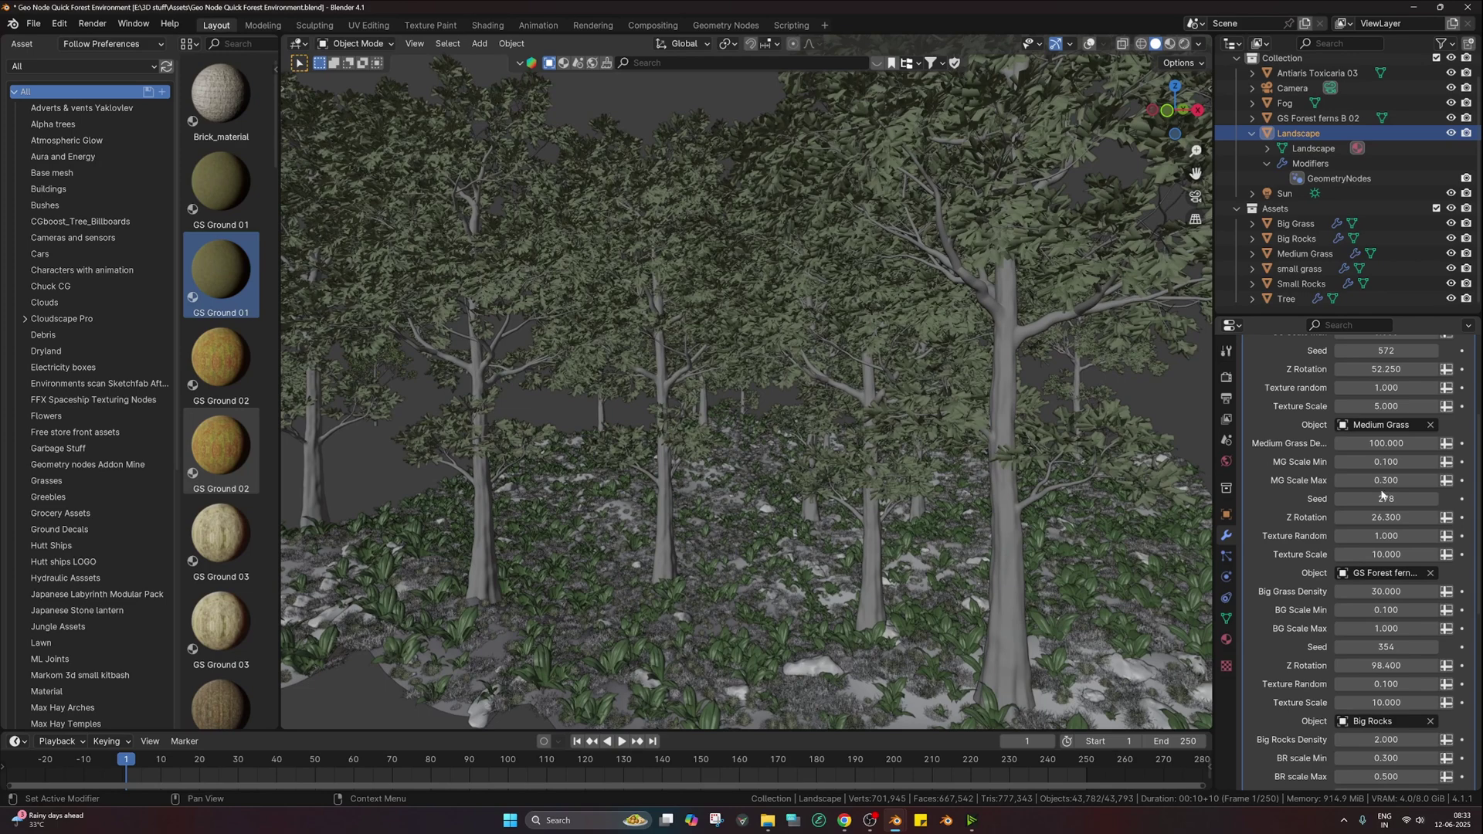
Step: Replace the Antiaris Toxicaria object in the modifier's tree slot with the Tree object sampled from the scene
scroll(889, 480, down, 4)
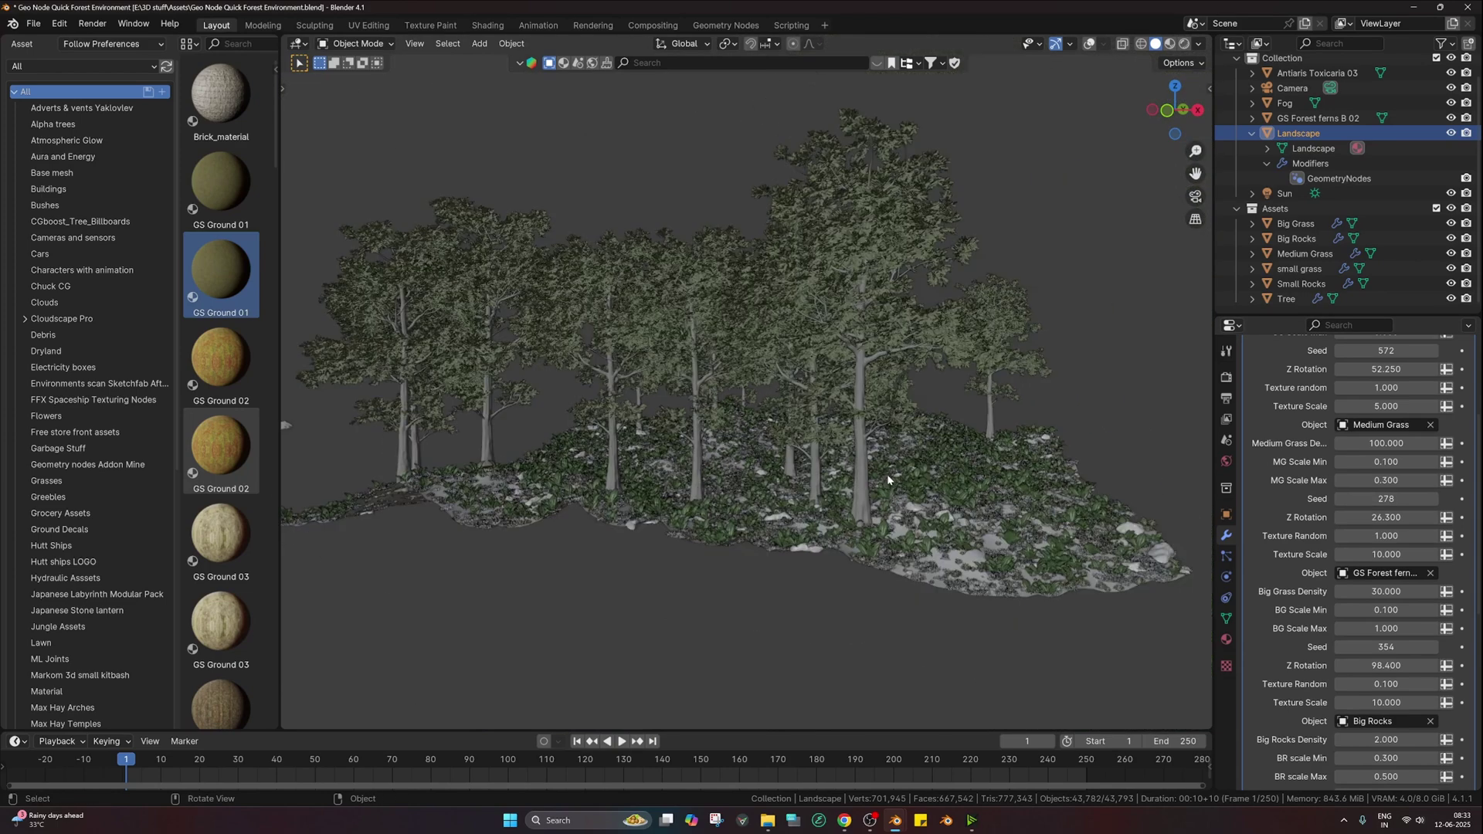
shift+middle_drag(908, 486, 1021, 516)
scroll(1341, 612, down, 7)
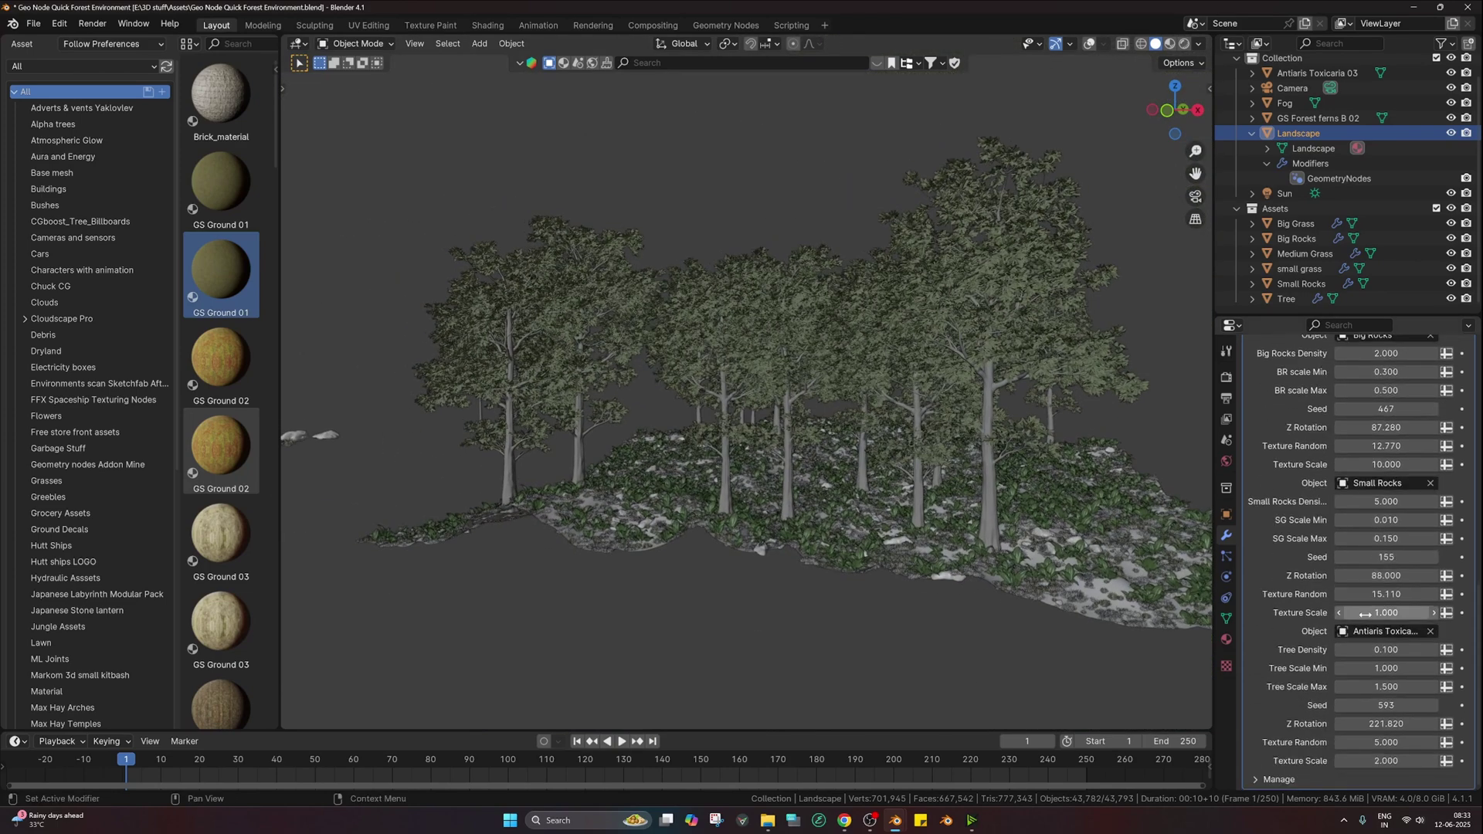
click(1430, 632)
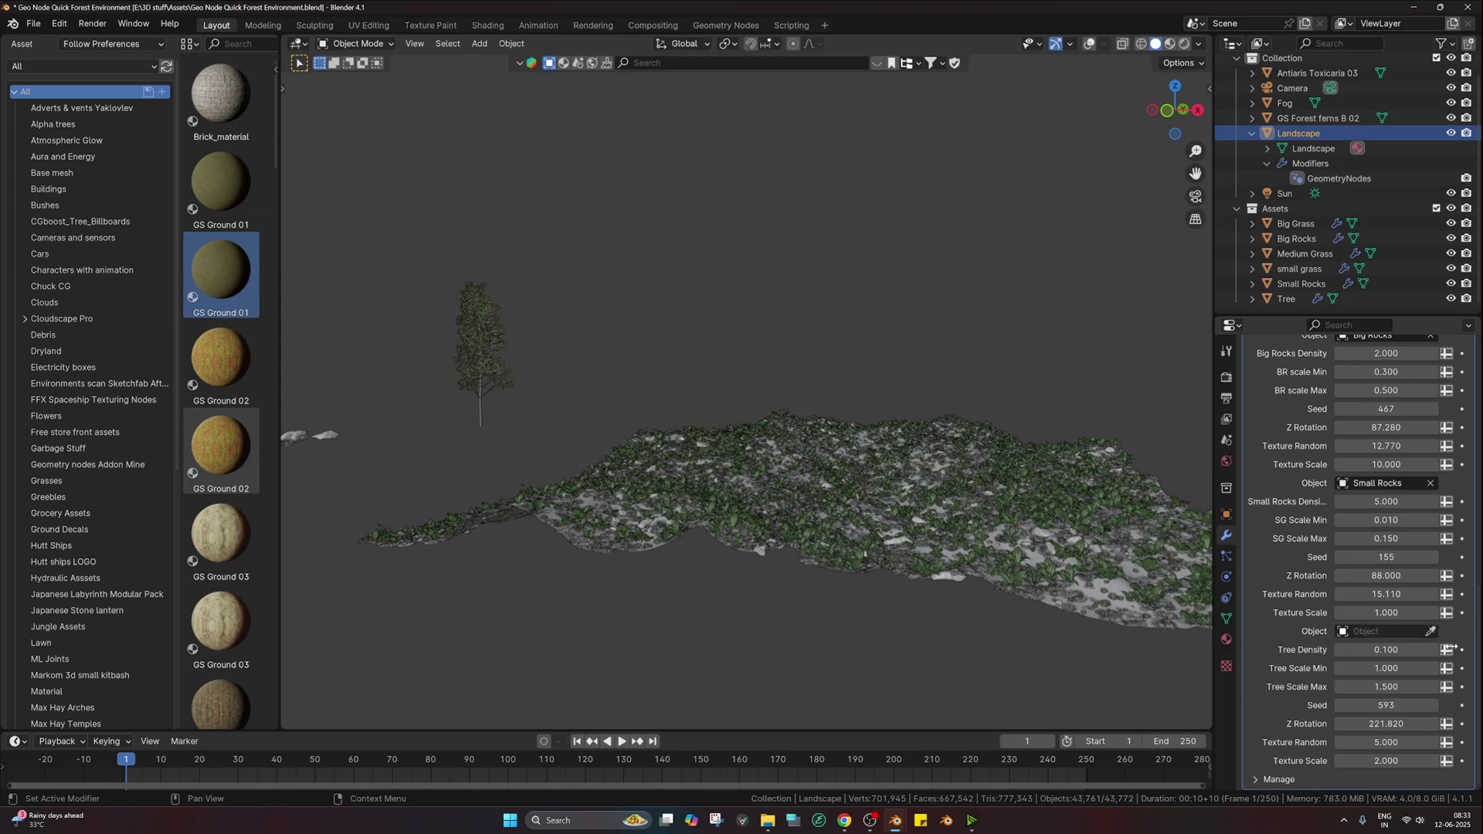
click(1430, 632)
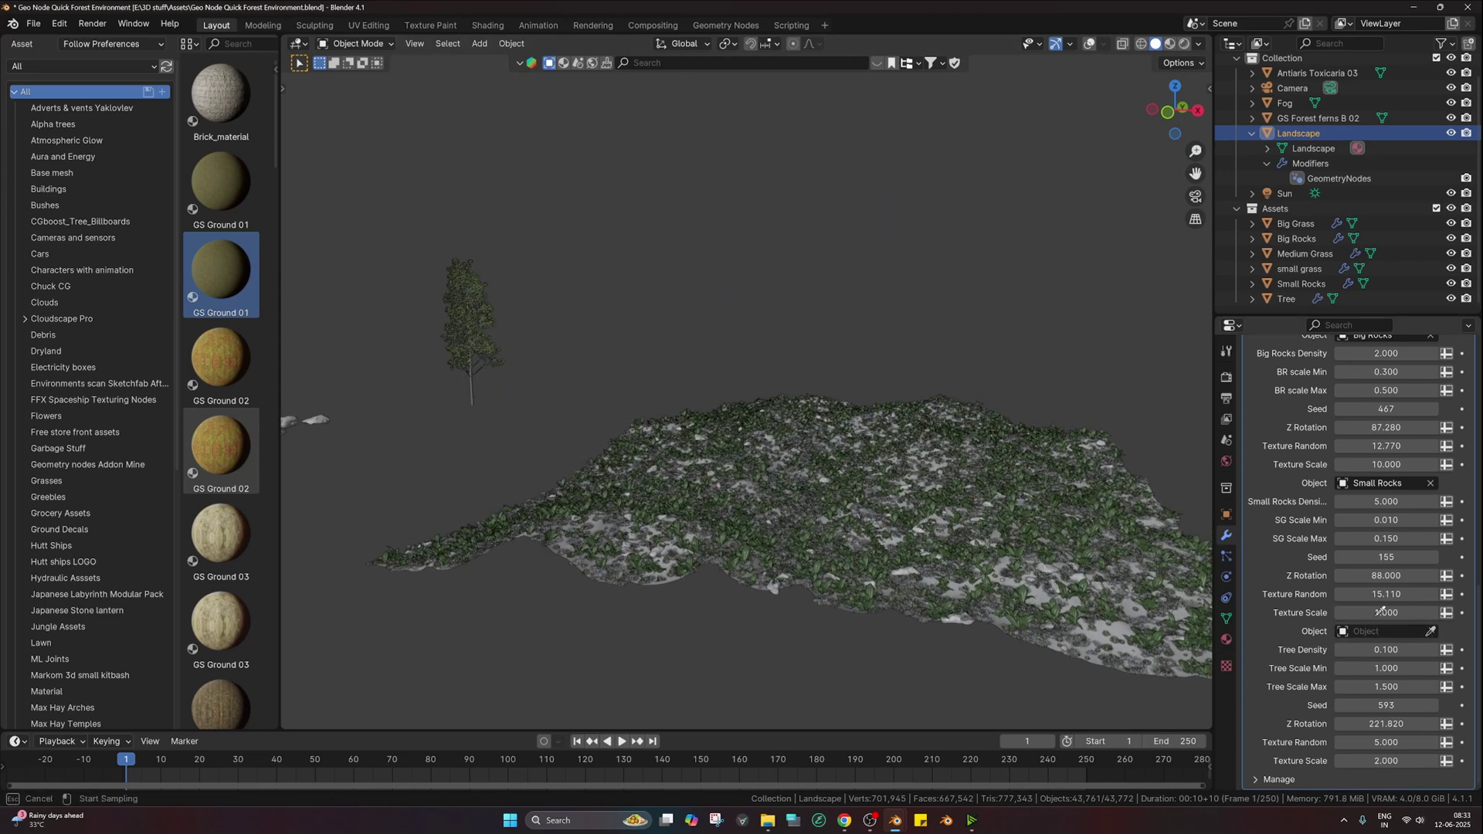
click(467, 278)
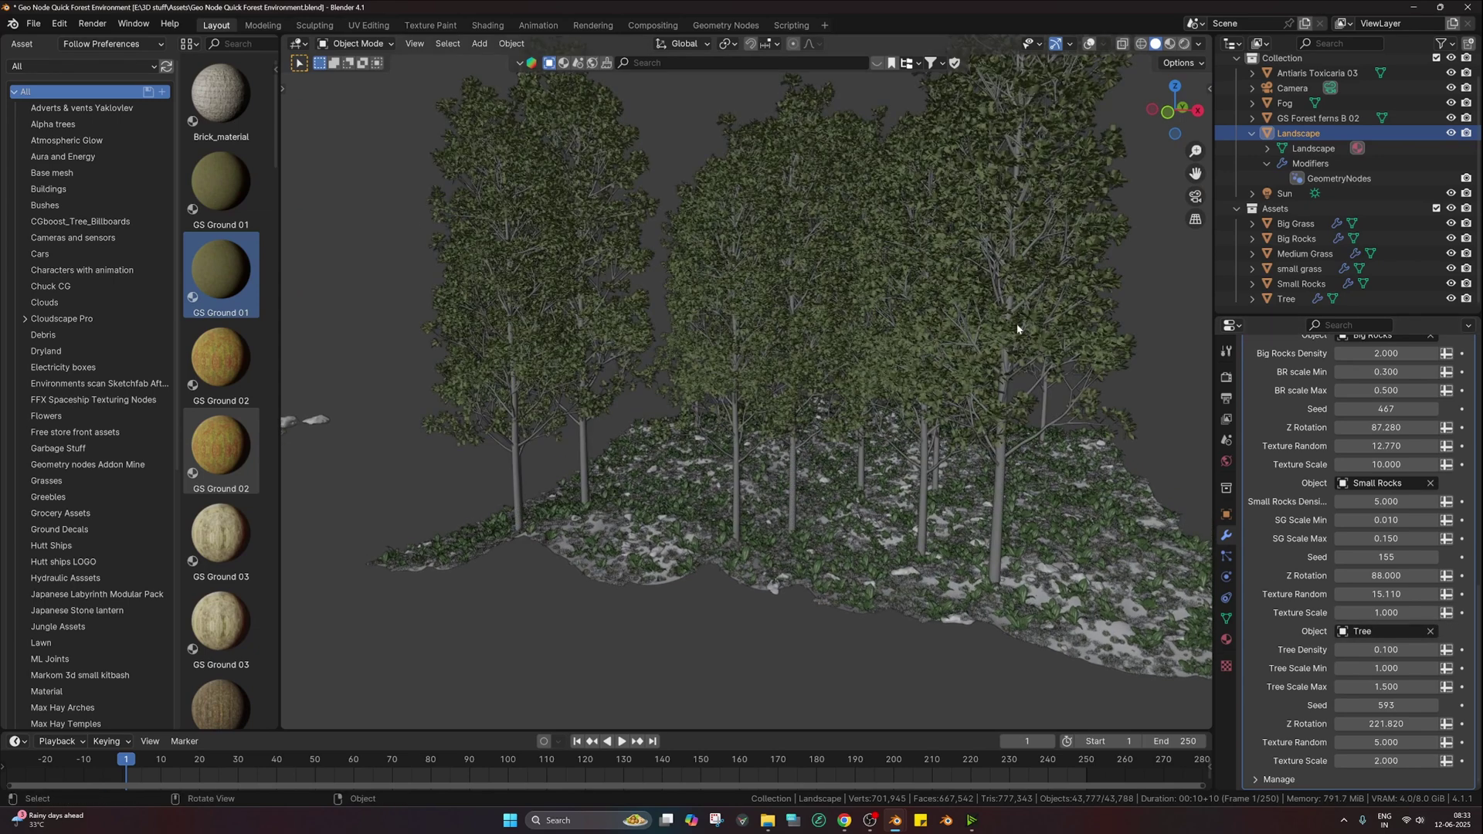
middle_drag(761, 407, 763, 457)
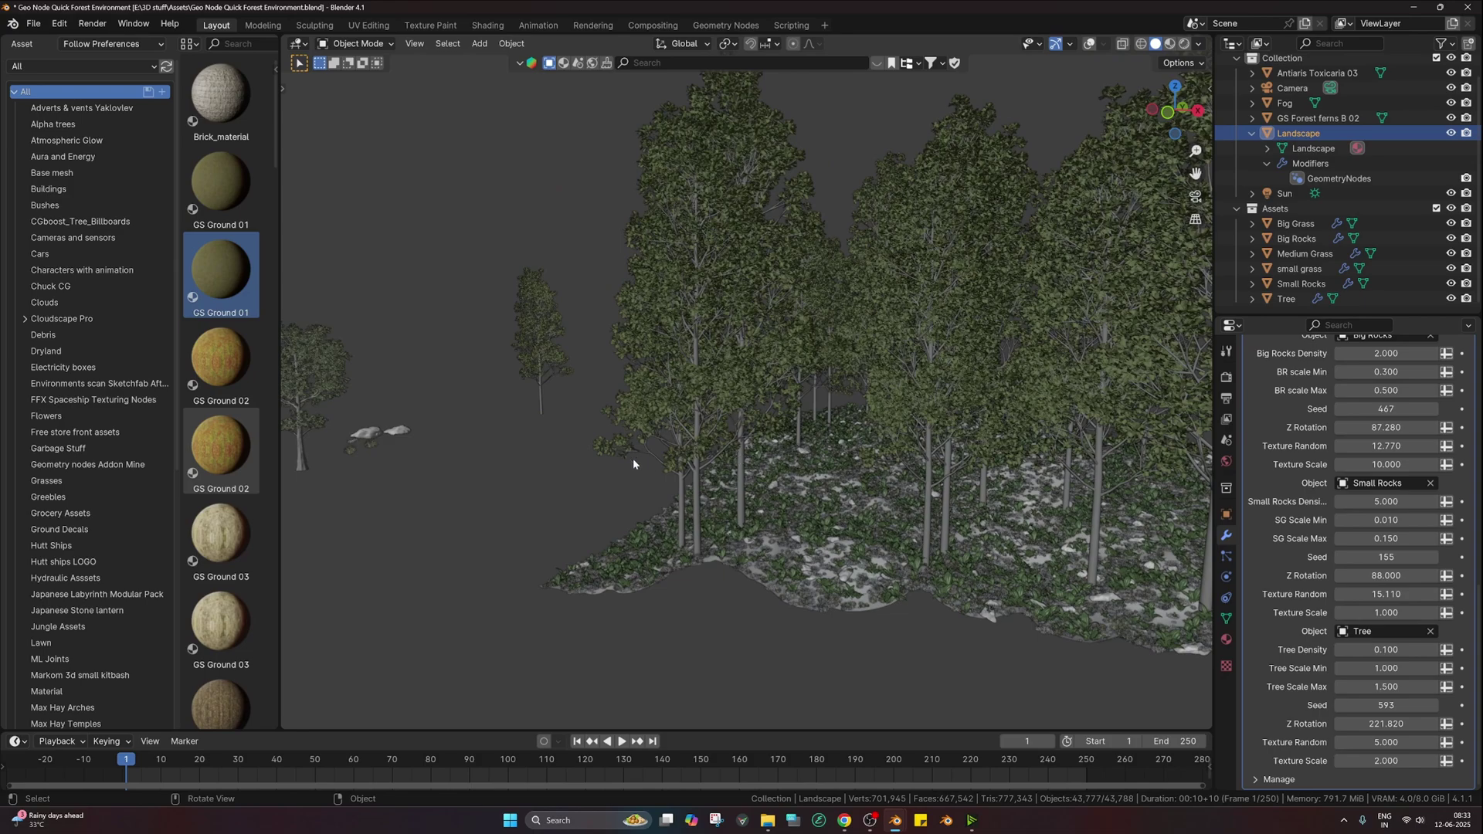
Step: Replace the Tree object in the Landscape modifier's tree slot with the Antiaris Toxicaria tree sampled from the scene
middle_drag(633, 457, 695, 456)
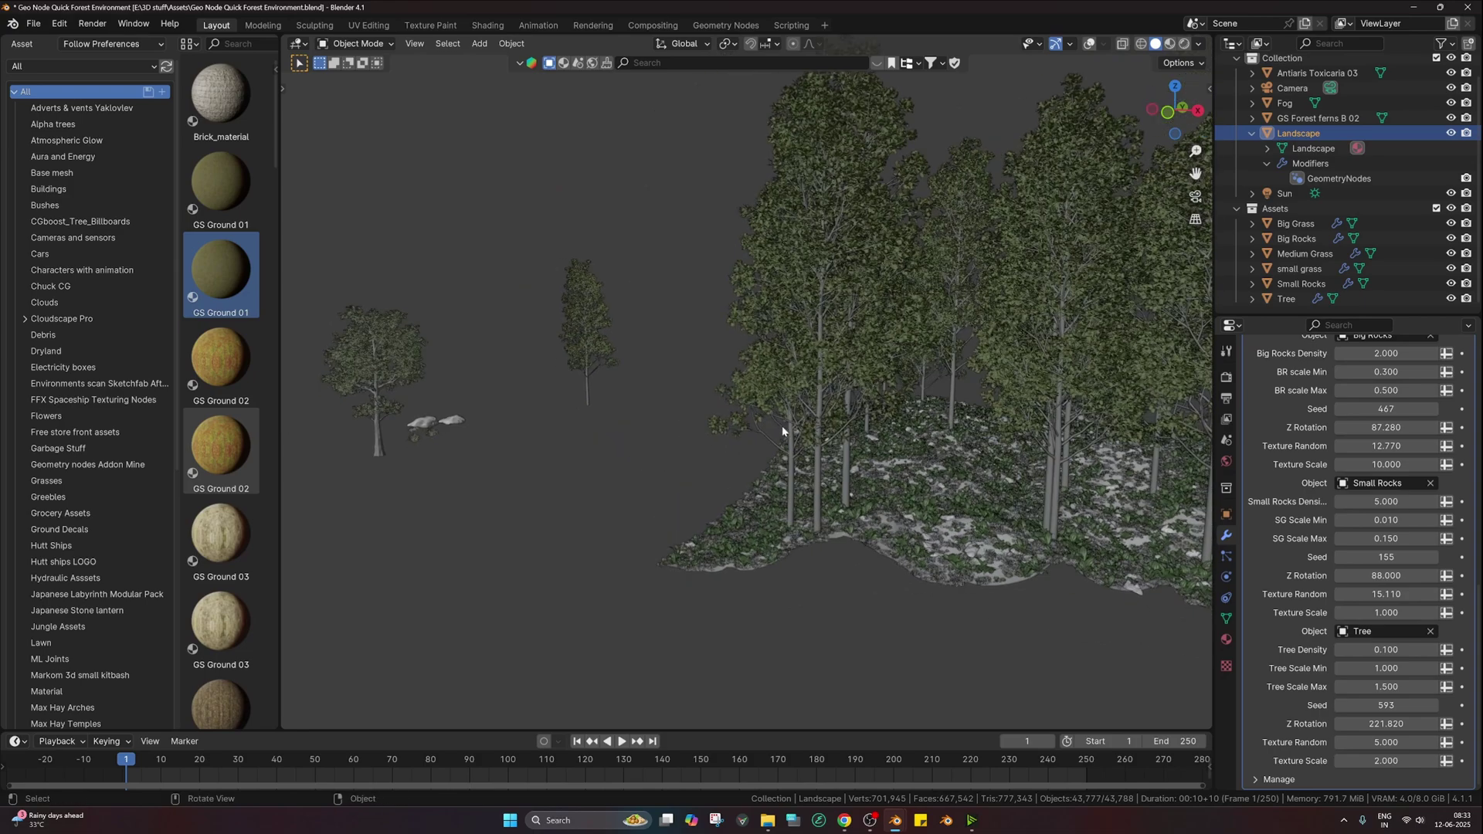
click(1429, 632)
click(1429, 632)
click(384, 323)
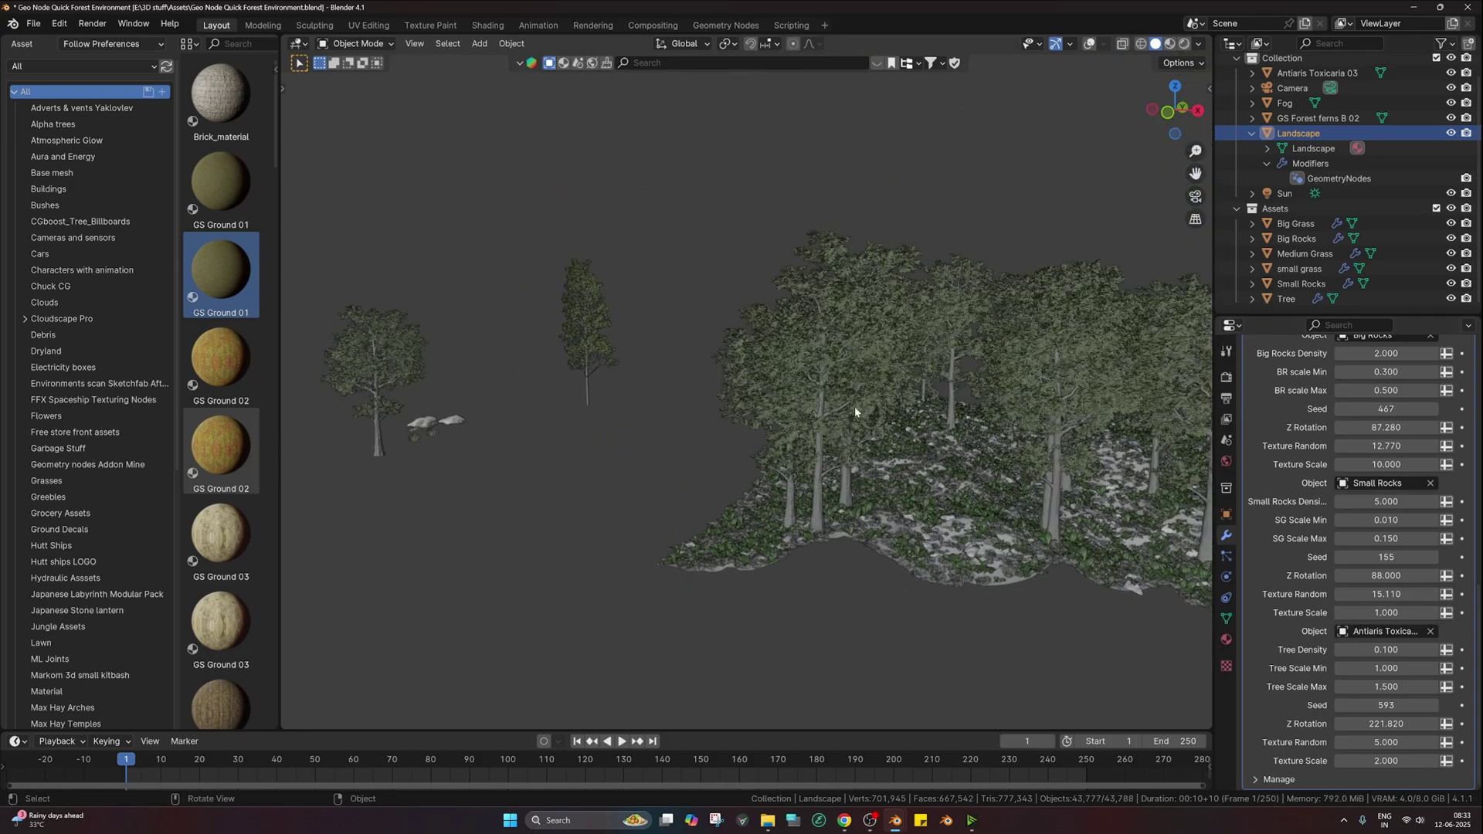
Step: Preview the forest up close among the trees in Rendered viewport shading
scroll(855, 406, up, 10)
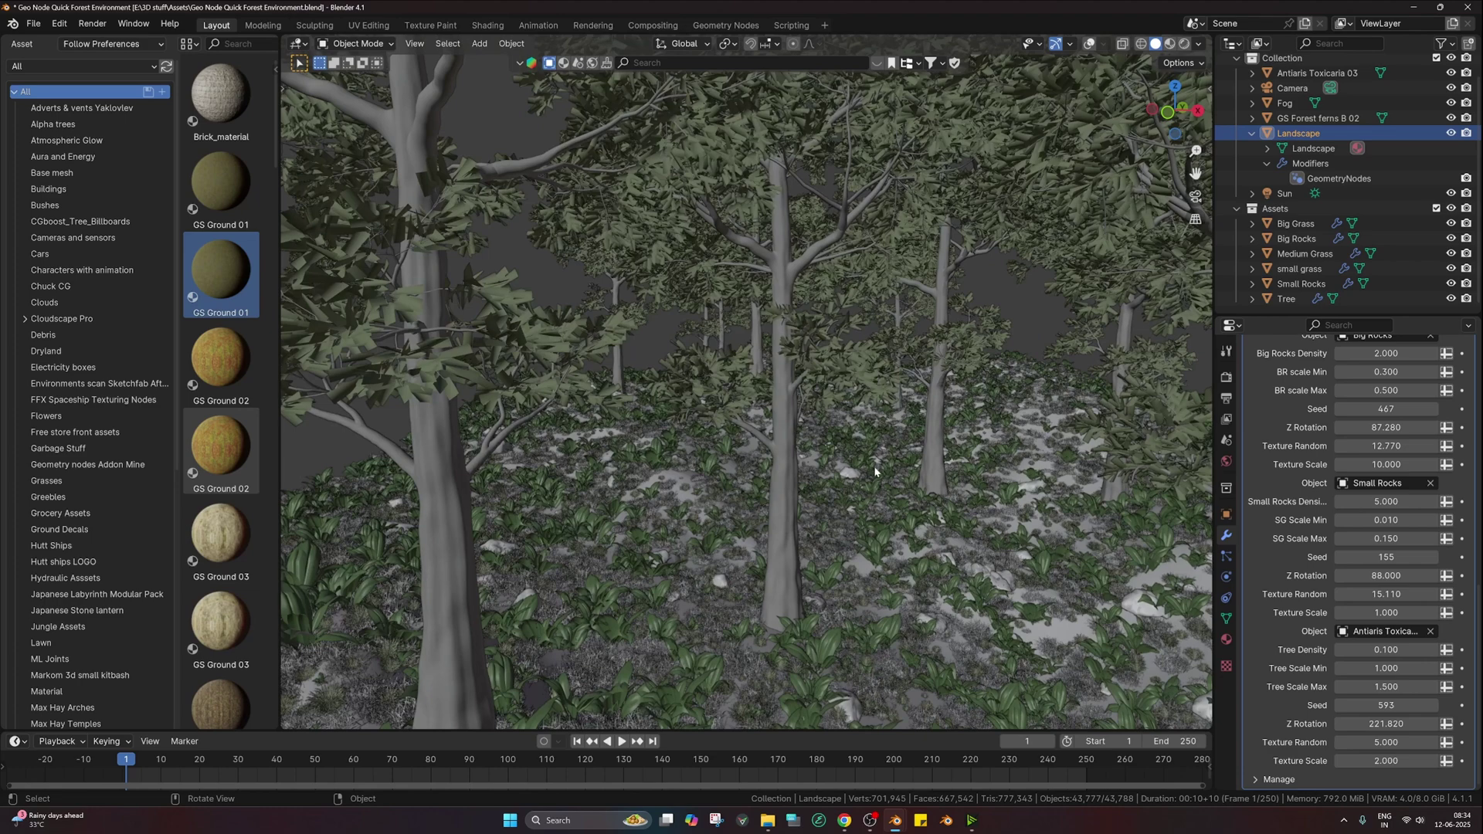
key(z)
click(863, 387)
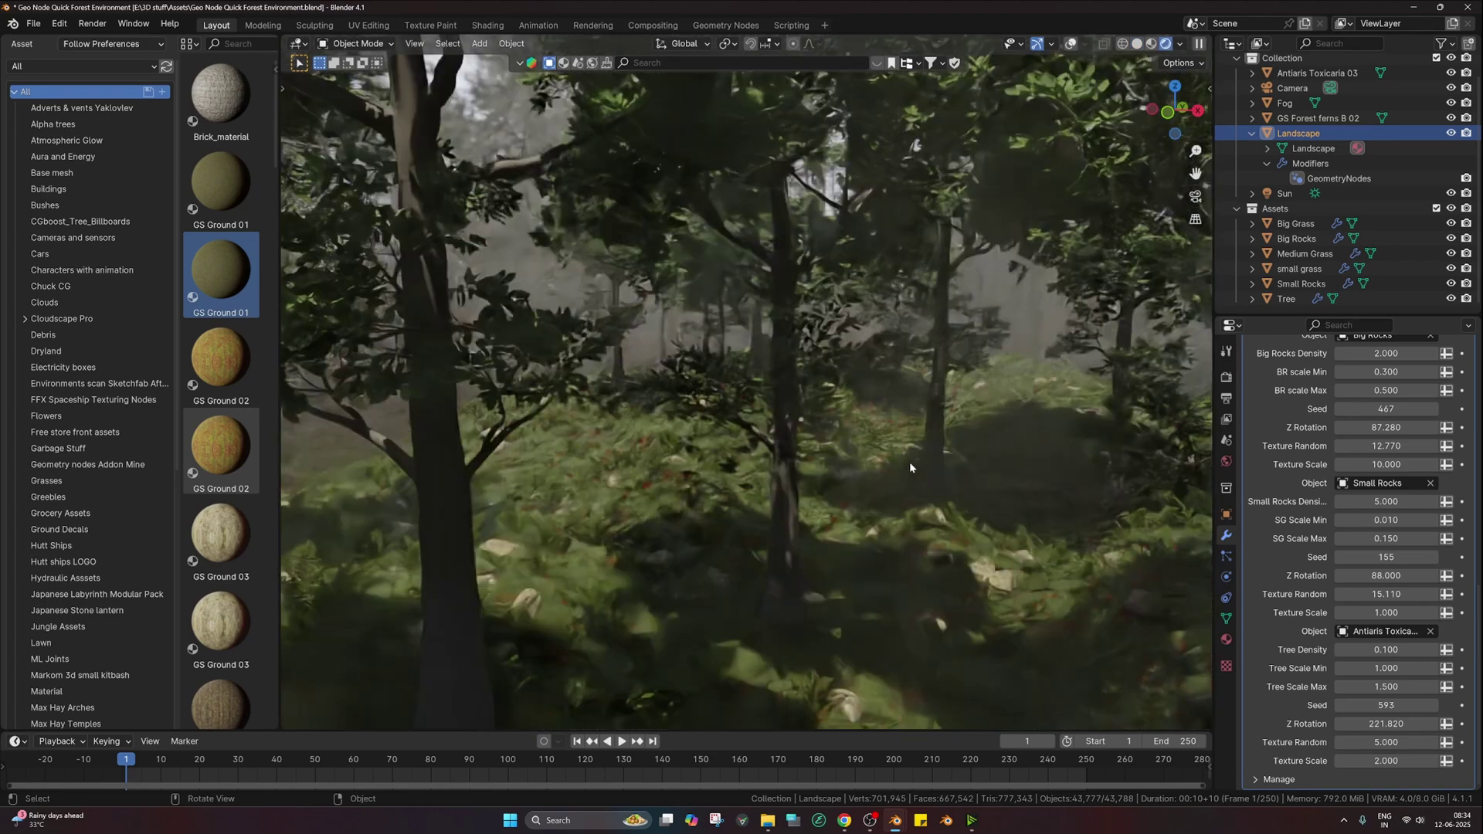
middle_drag(910, 462, 887, 456)
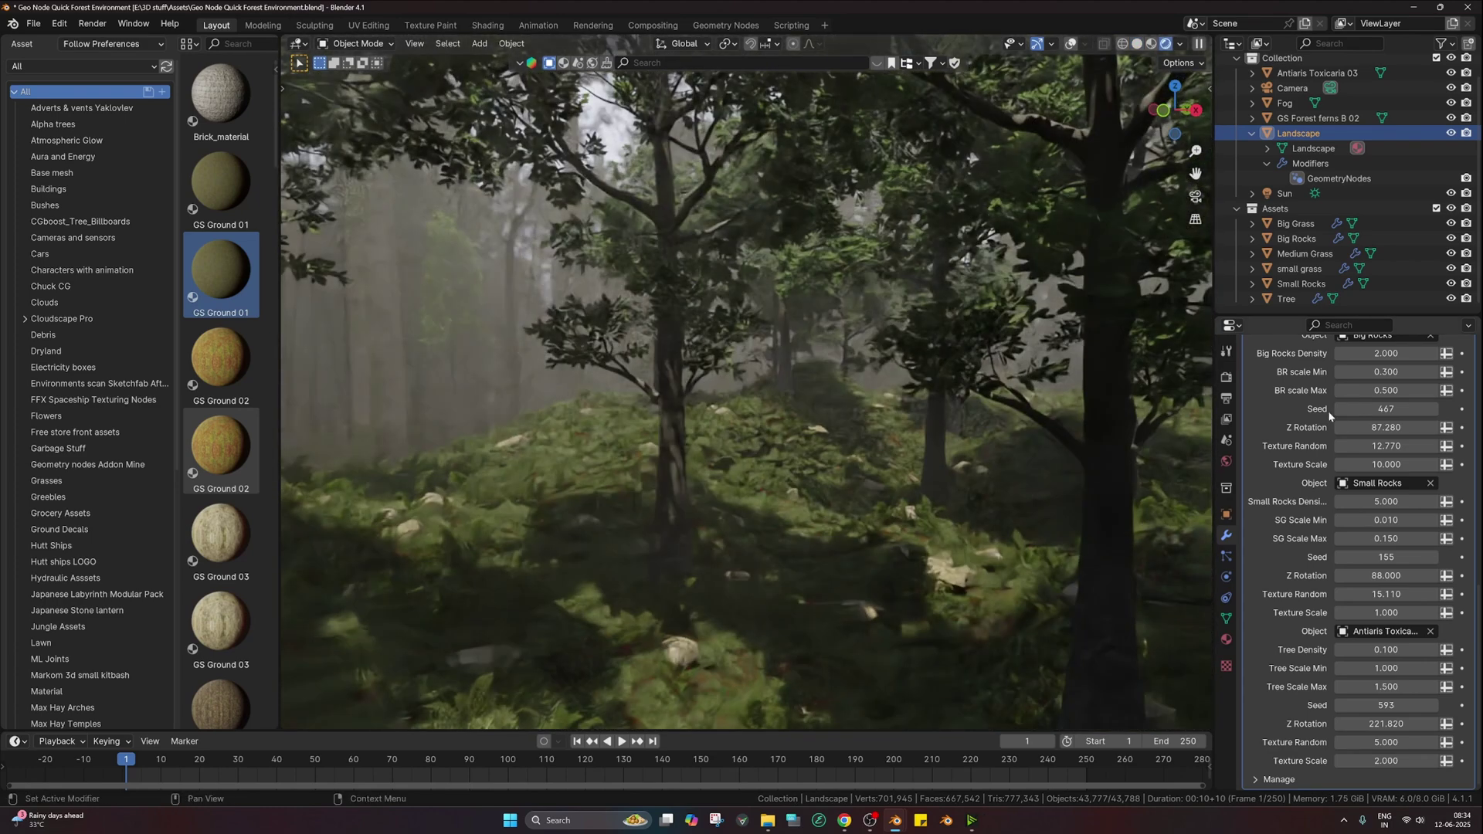
Step: Set the render engine to EEVEE and inspect the rendered forest from several angles
scroll(1329, 415, up, 12)
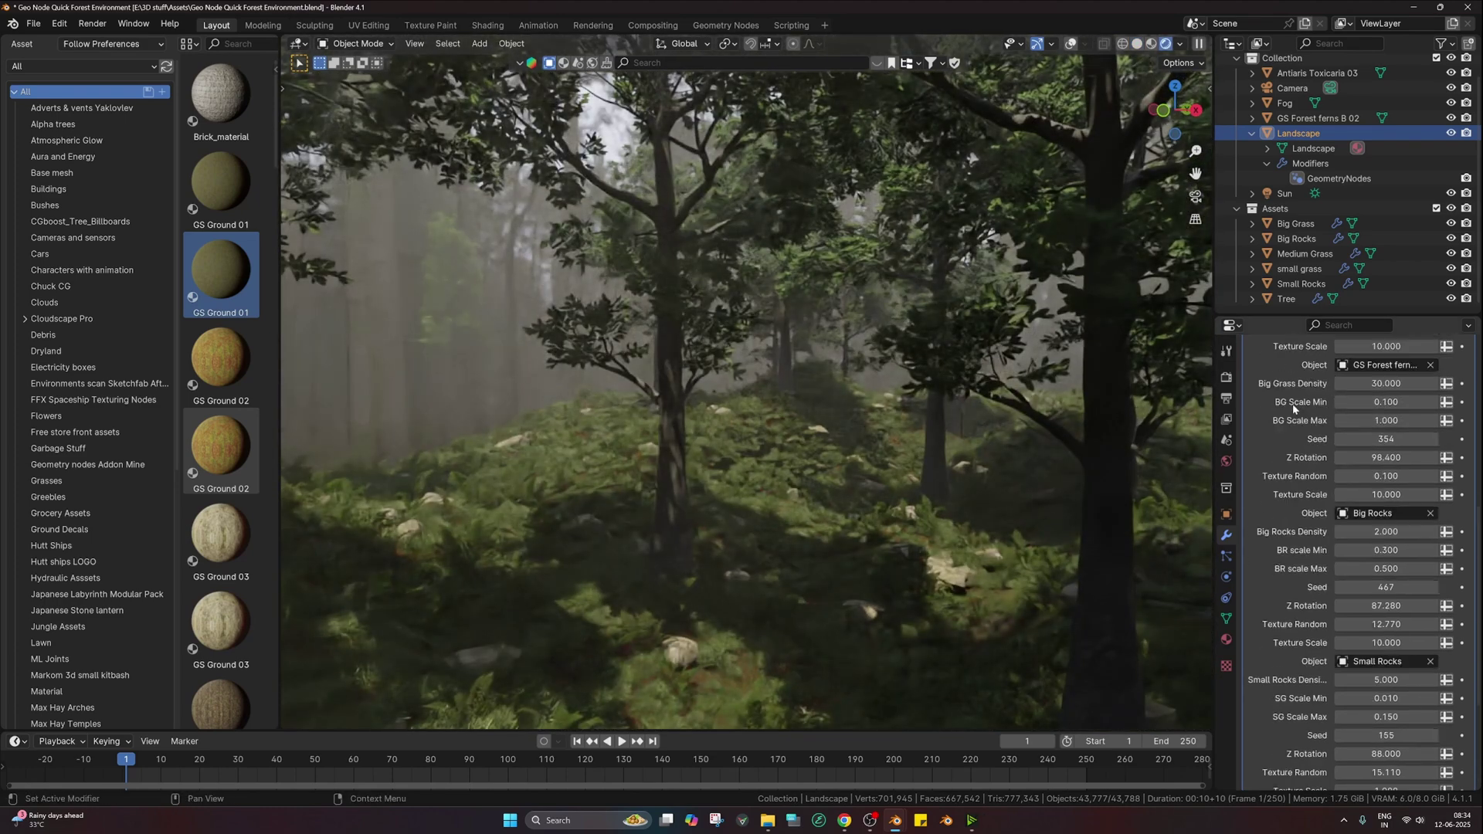
click(1227, 378)
click(1375, 379)
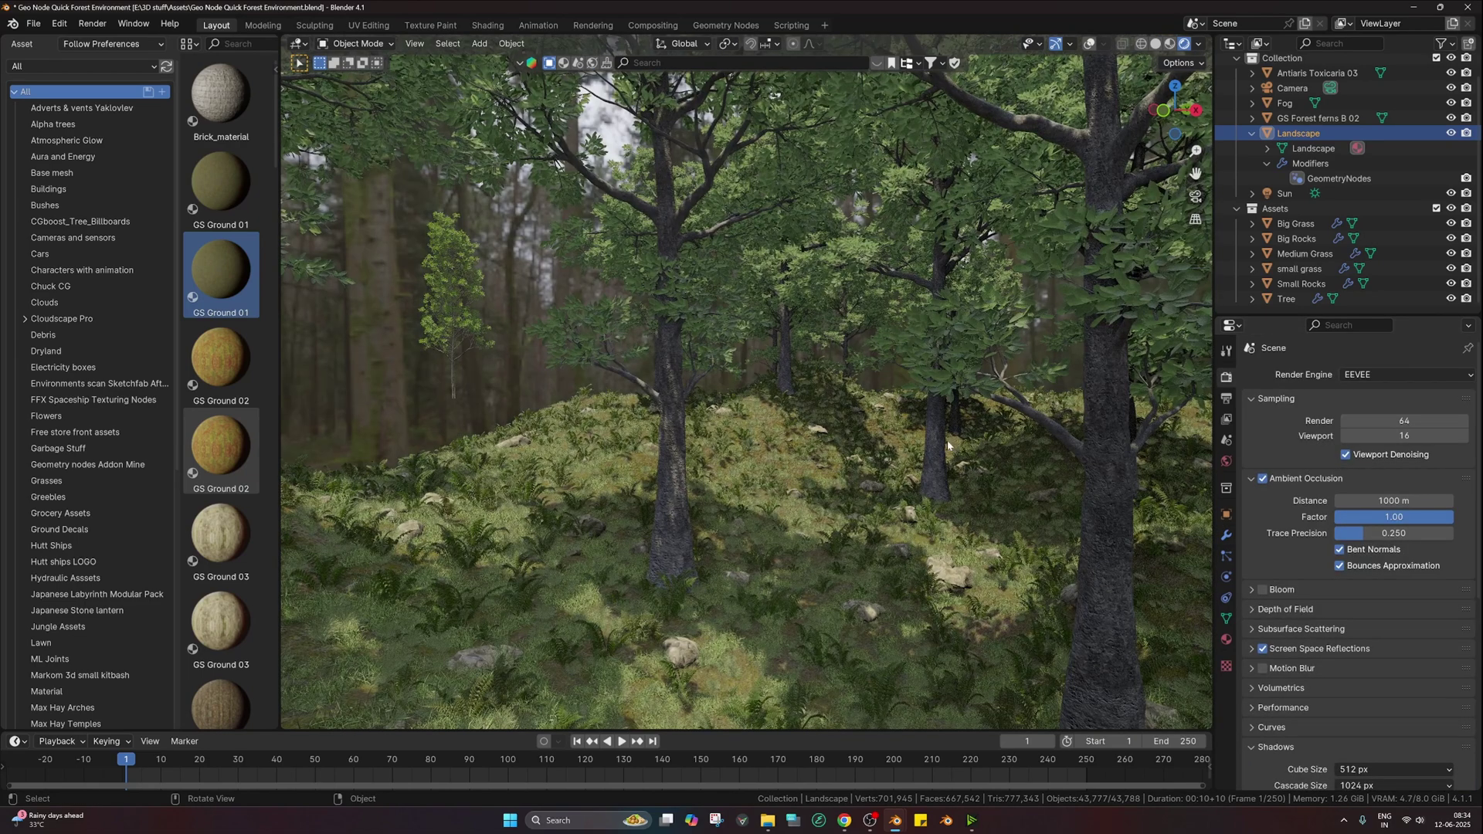
middle_drag(947, 439, 856, 488)
scroll(967, 492, down, 3)
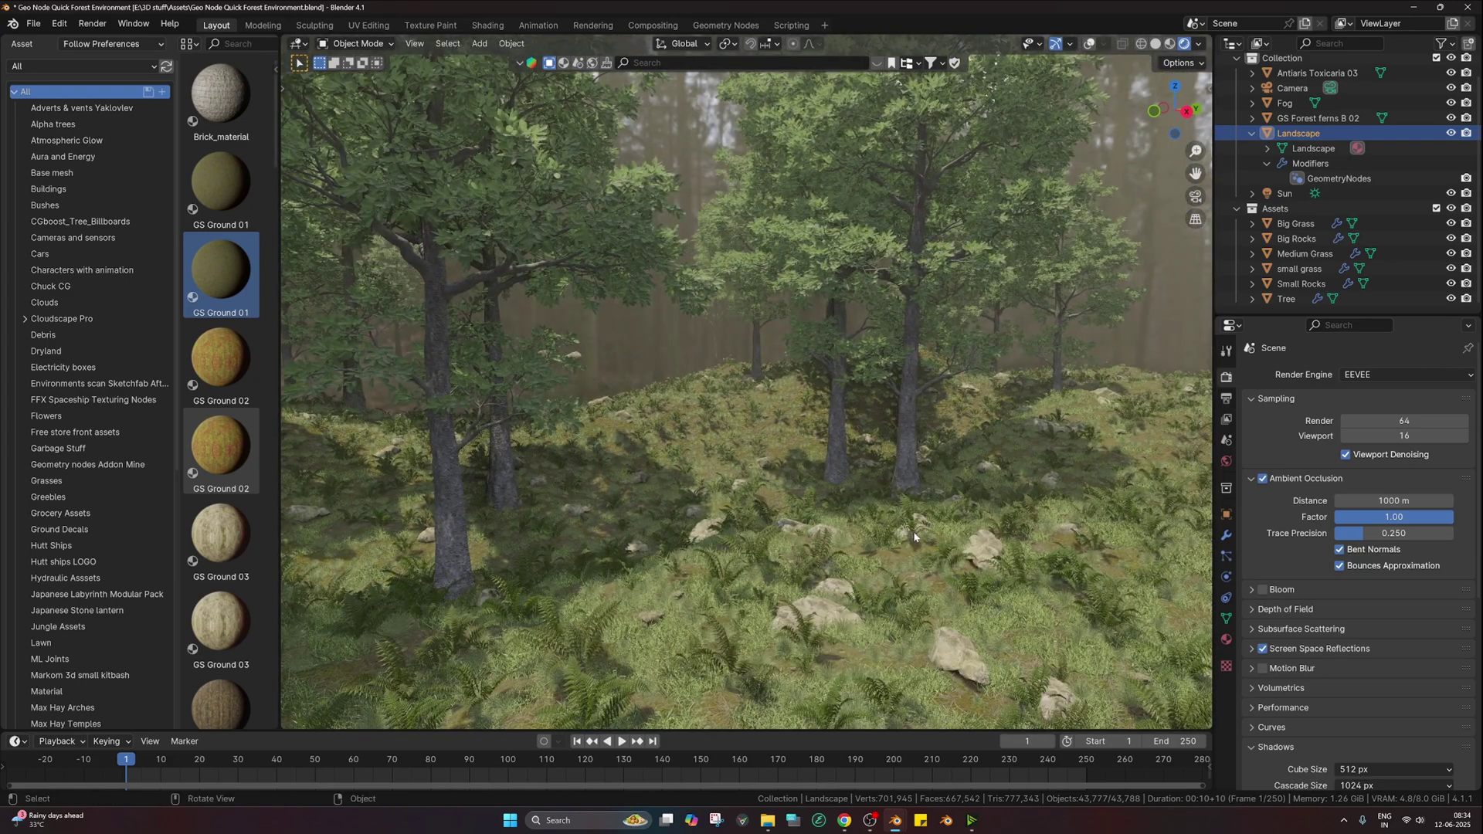
scroll(915, 537, down, 4)
middle_drag(901, 531, 910, 525)
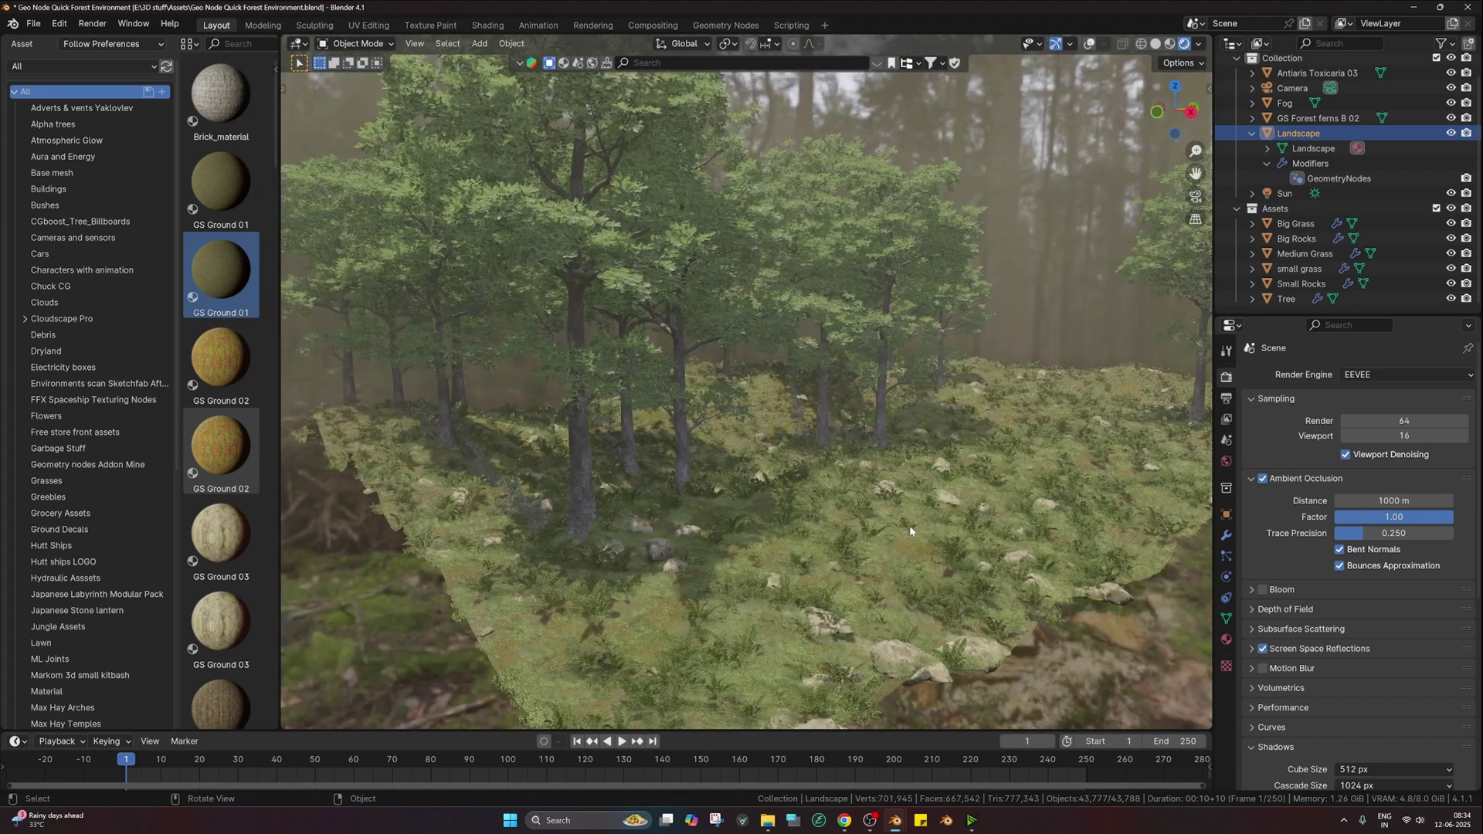
scroll(910, 530, up, 4)
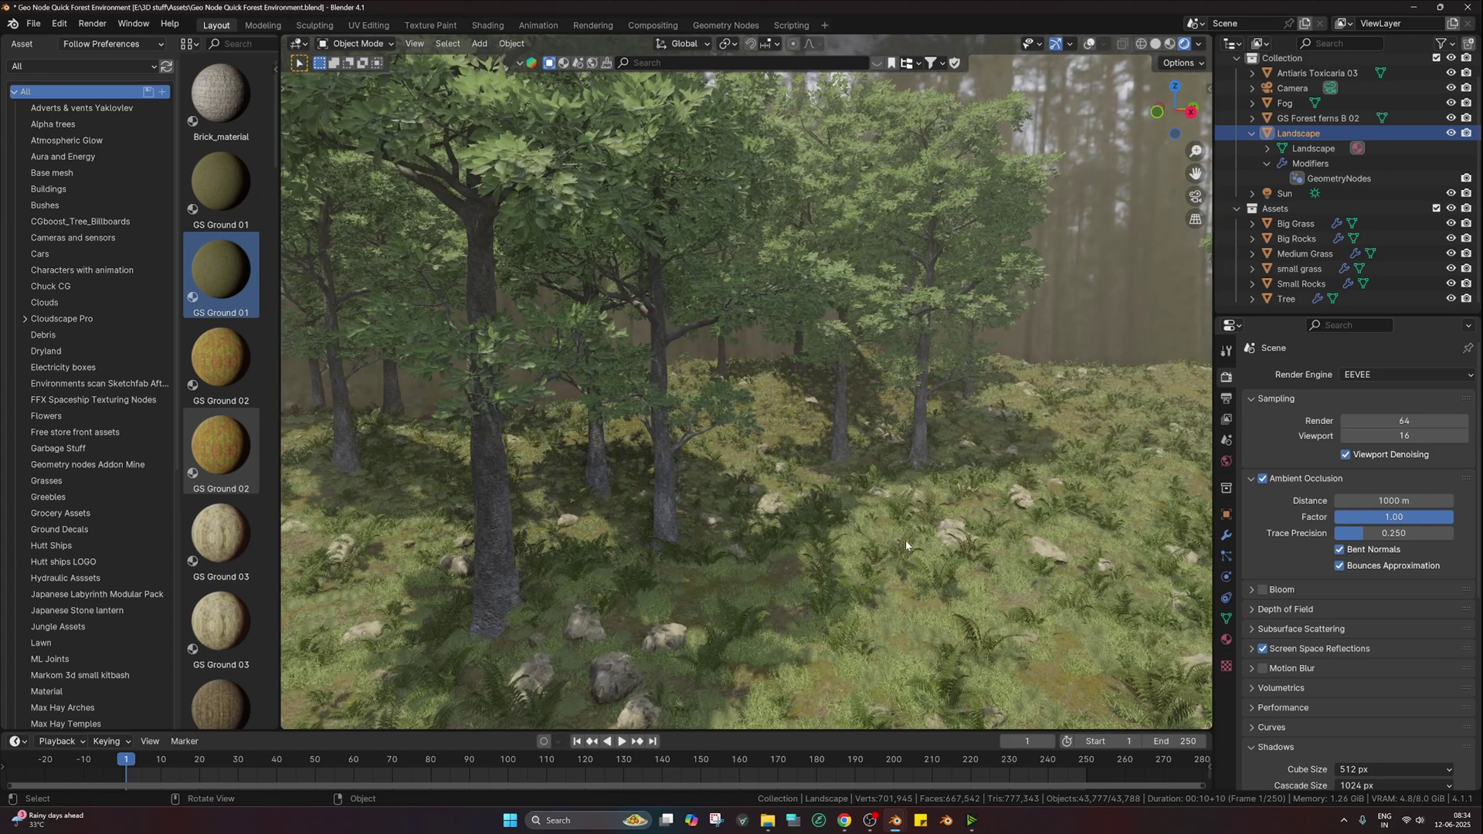
shift+middle_drag(893, 533, 934, 549)
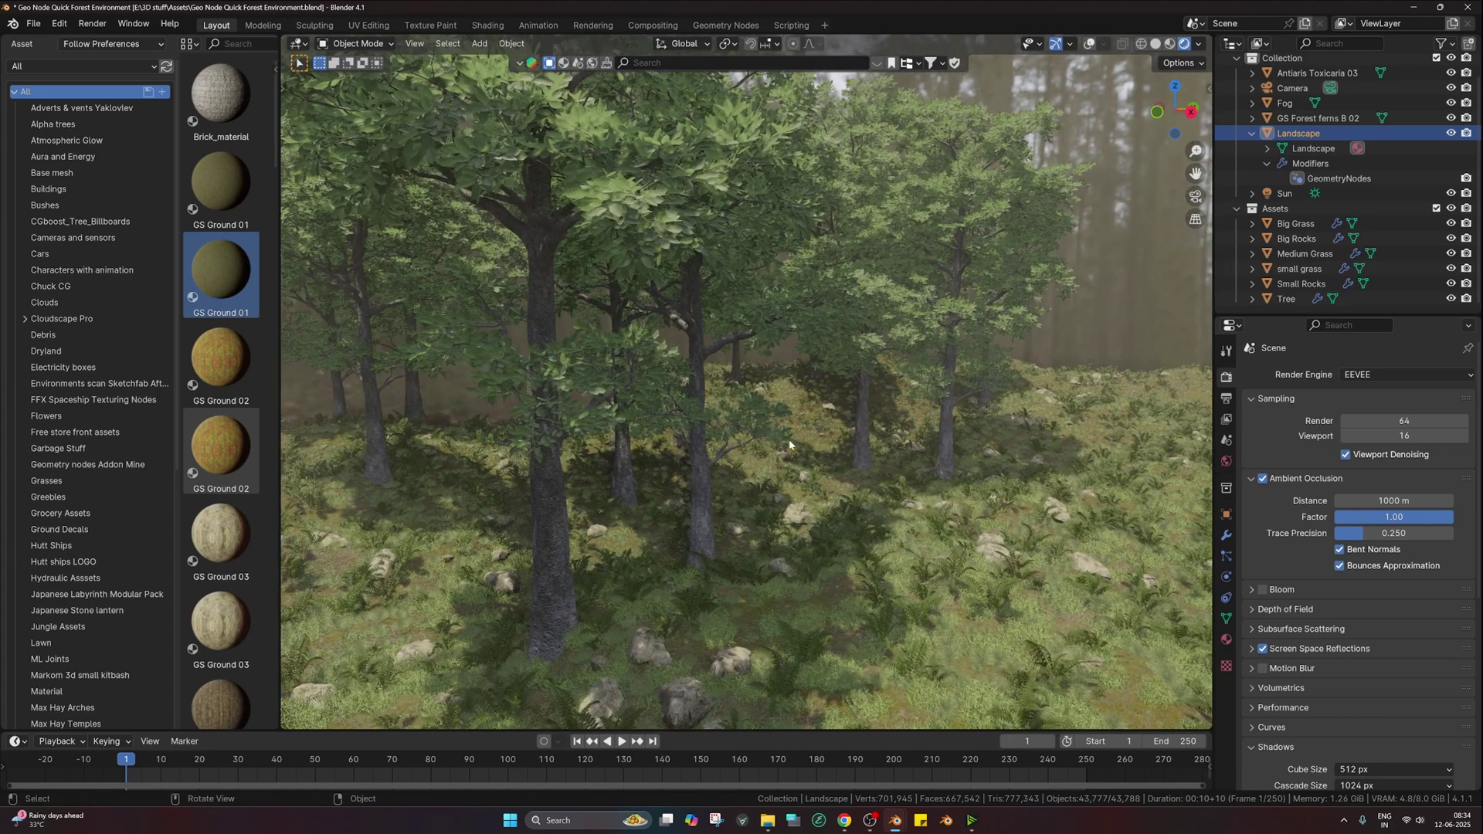
Step: Return the viewport to Solid shading with a closer view of the forest floor
key(z)
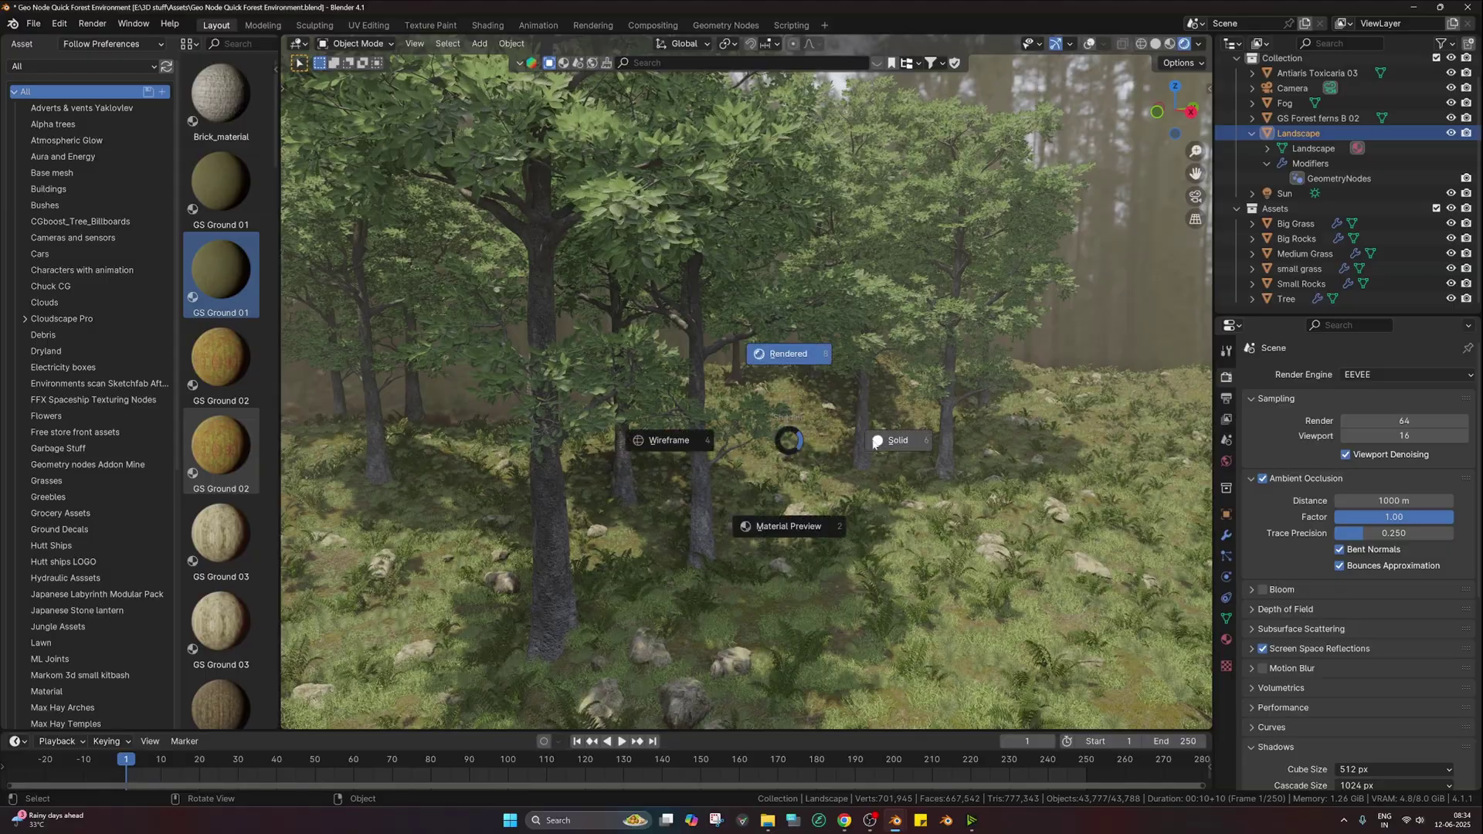
click(830, 447)
middle_drag(818, 452, 806, 461)
scroll(874, 438, up, 8)
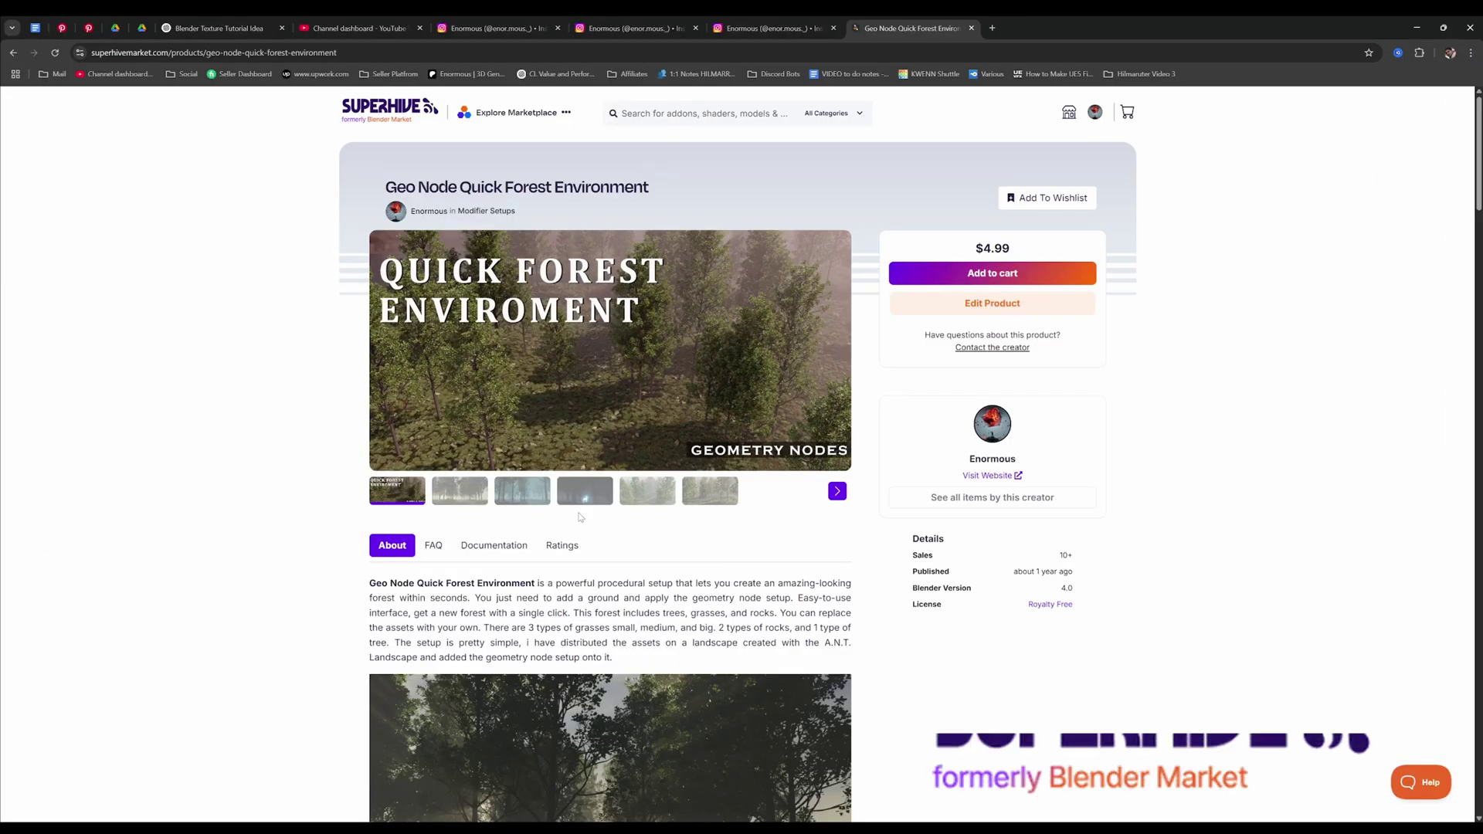
Step: Switch to the browser and review the Geo Node Quick Forest Environment listings on Superhive, Gumroad and Patreon
scroll(656, 579, down, 5)
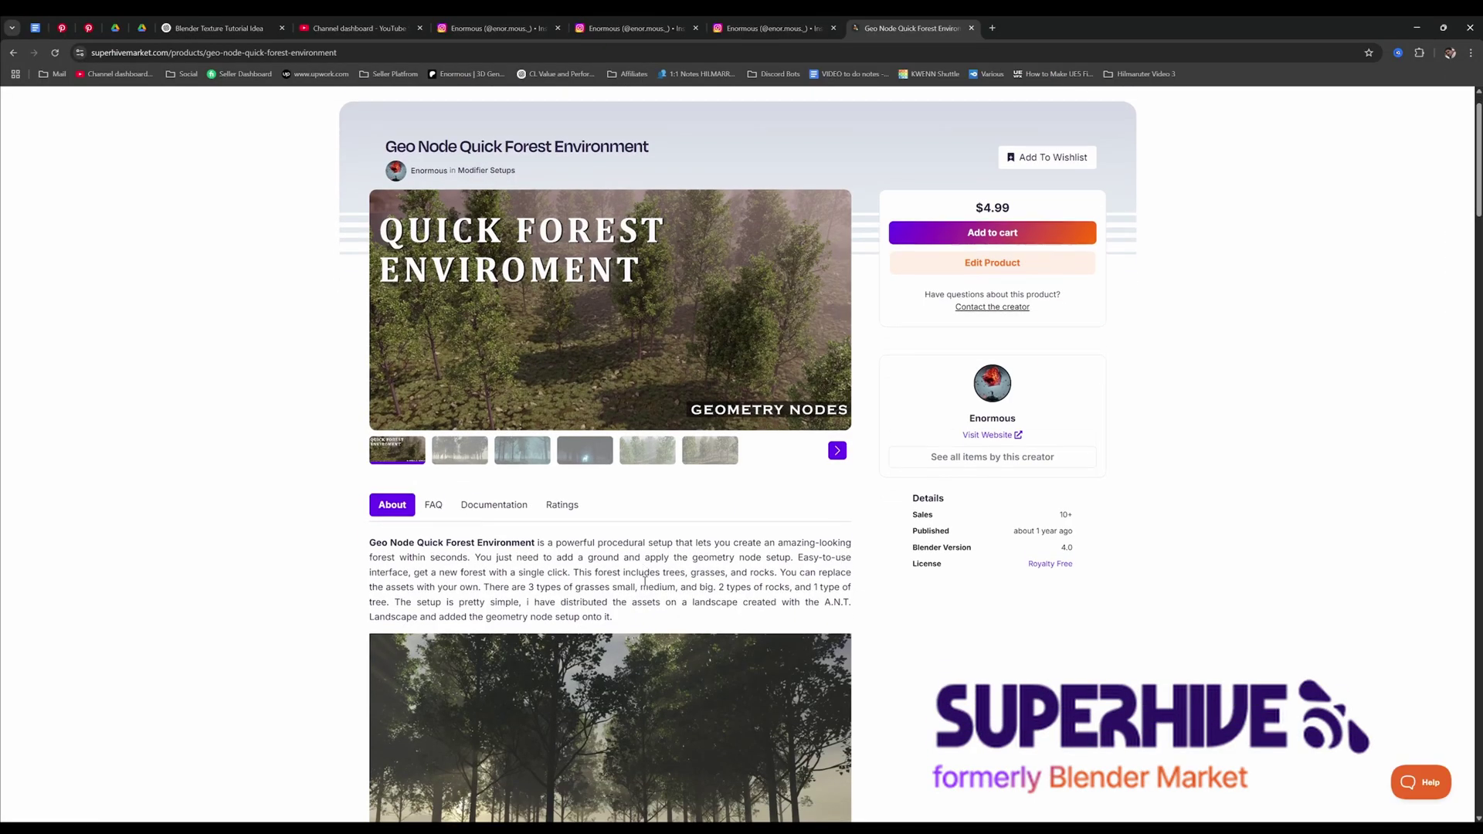
scroll(656, 578, down, 6)
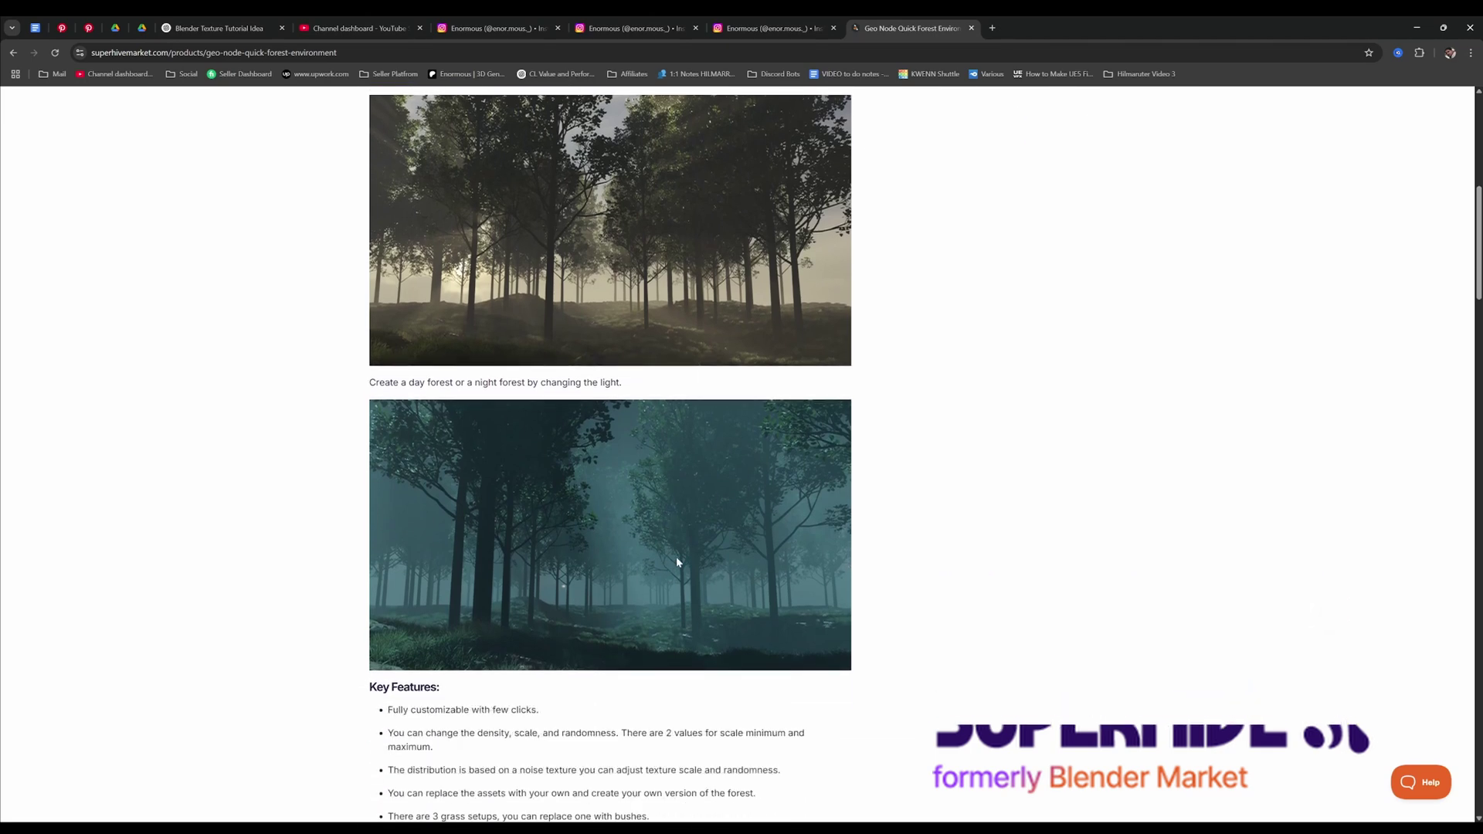
scroll(680, 556, down, 5)
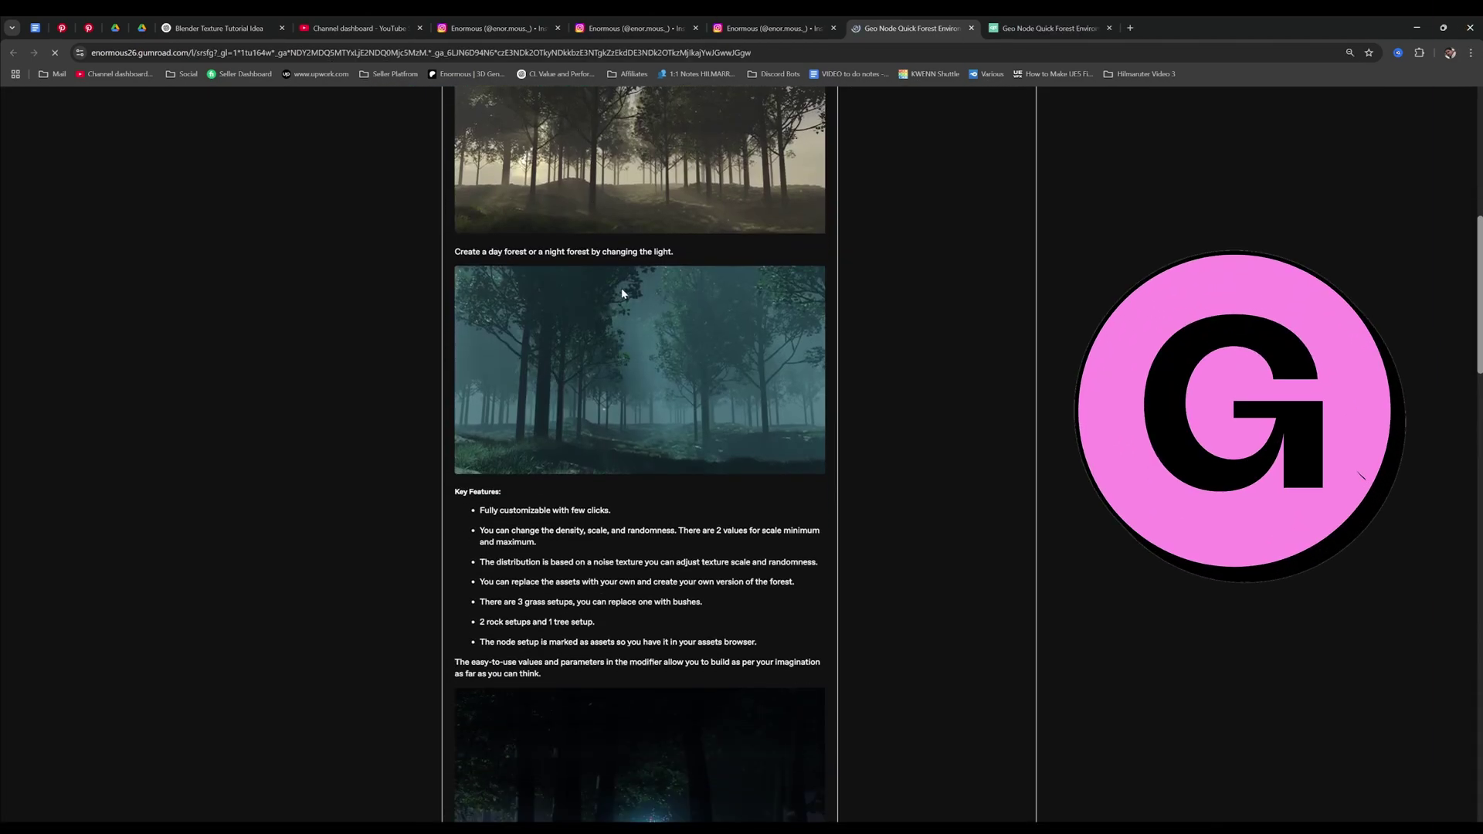
scroll(591, 302, down, 4)
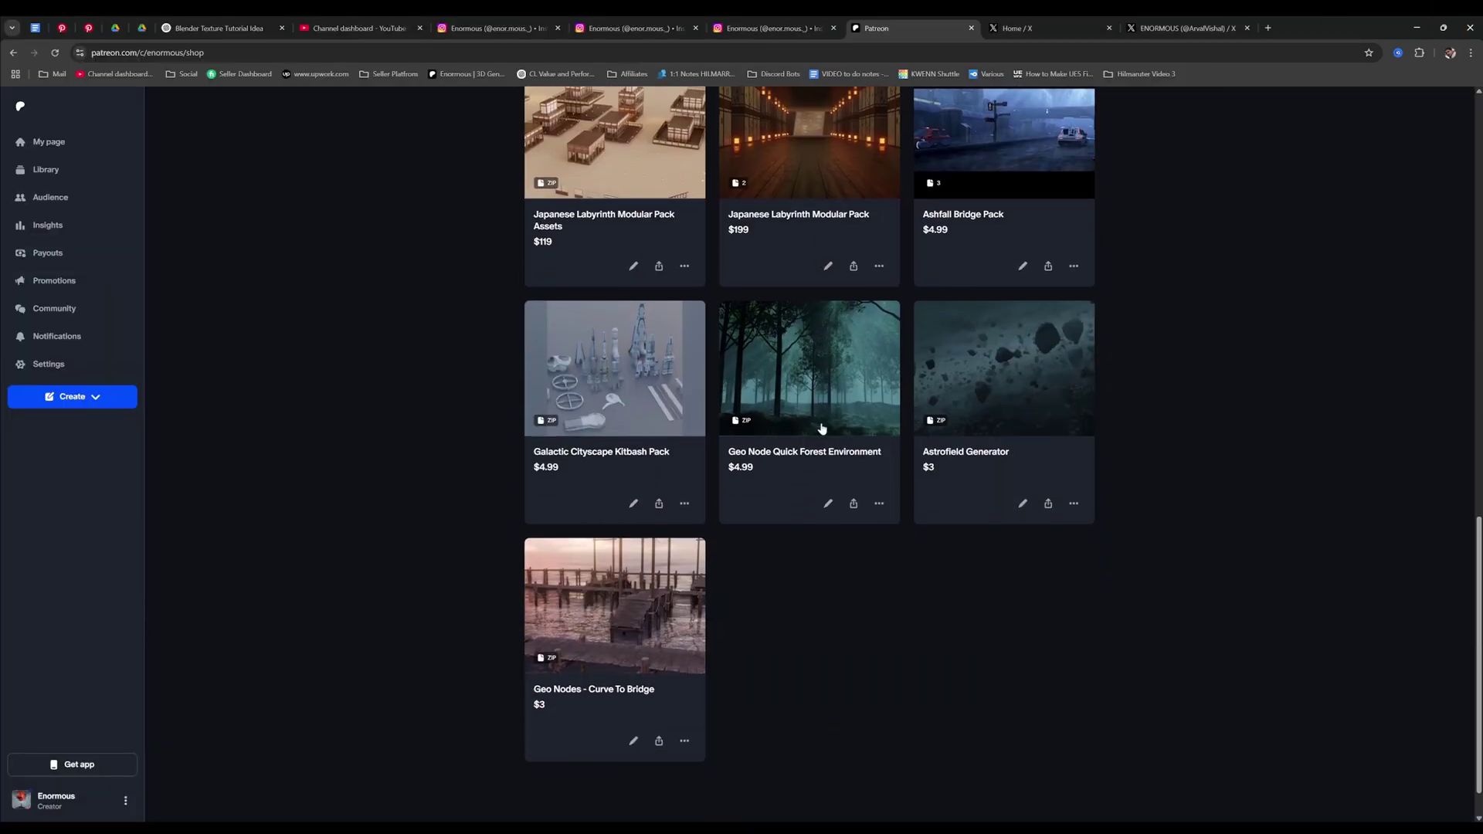
scroll(823, 377, down, 1)
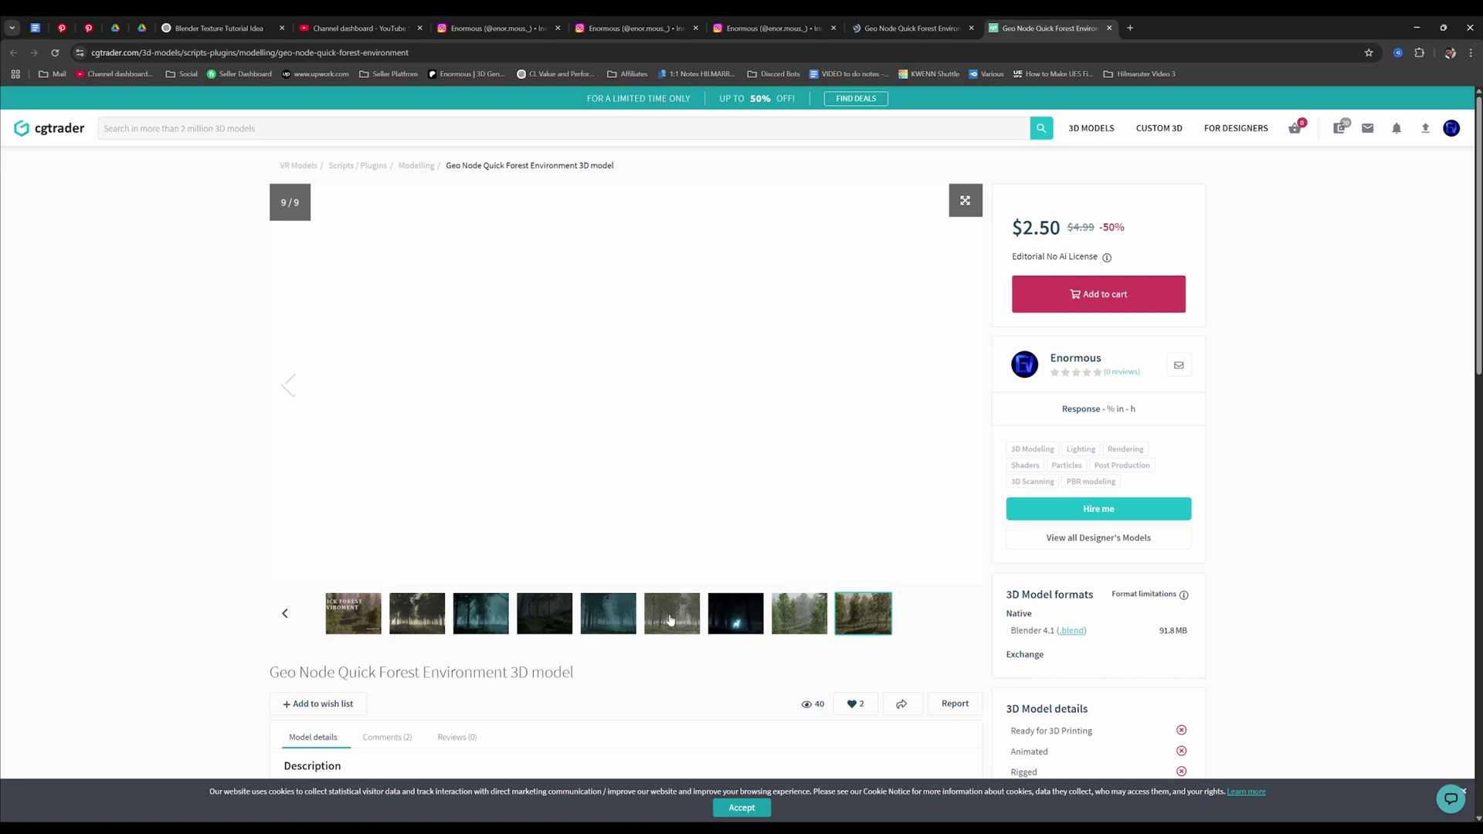
Step: View the sixth and seventh preview images of the CGTrader listing and examine its description and model details
click(669, 620)
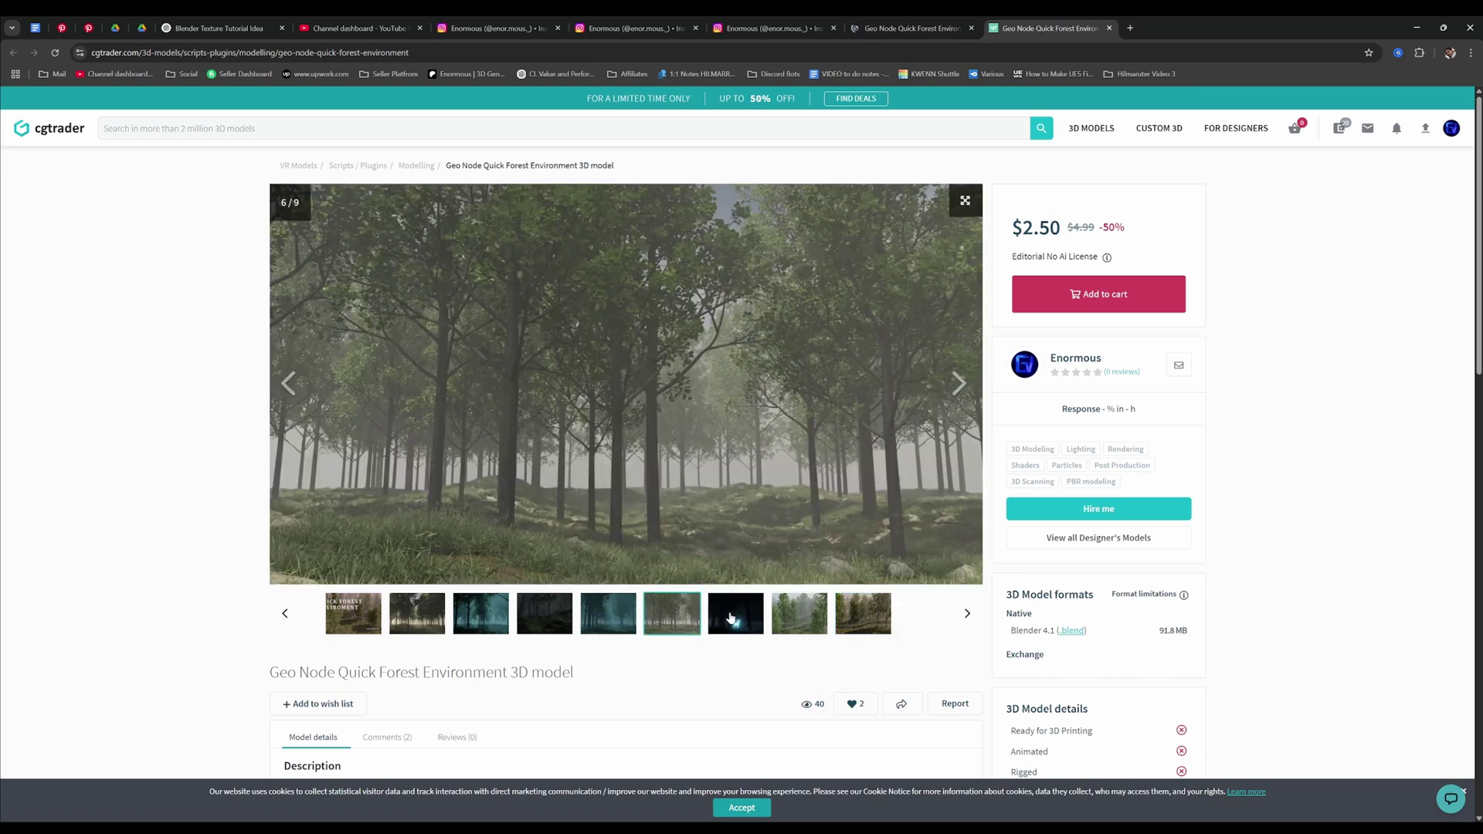
click(732, 618)
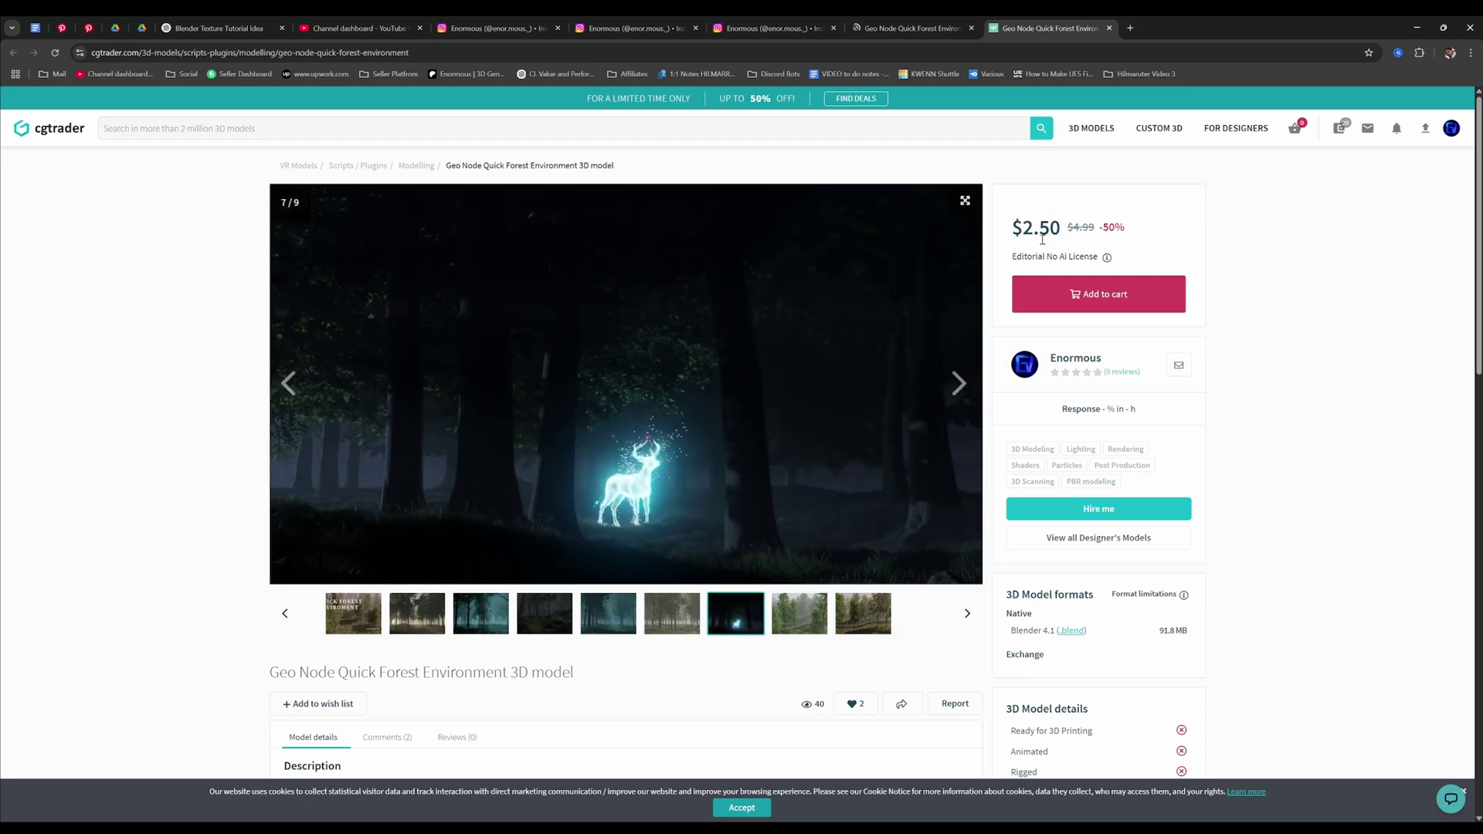
scroll(612, 493, down, 8)
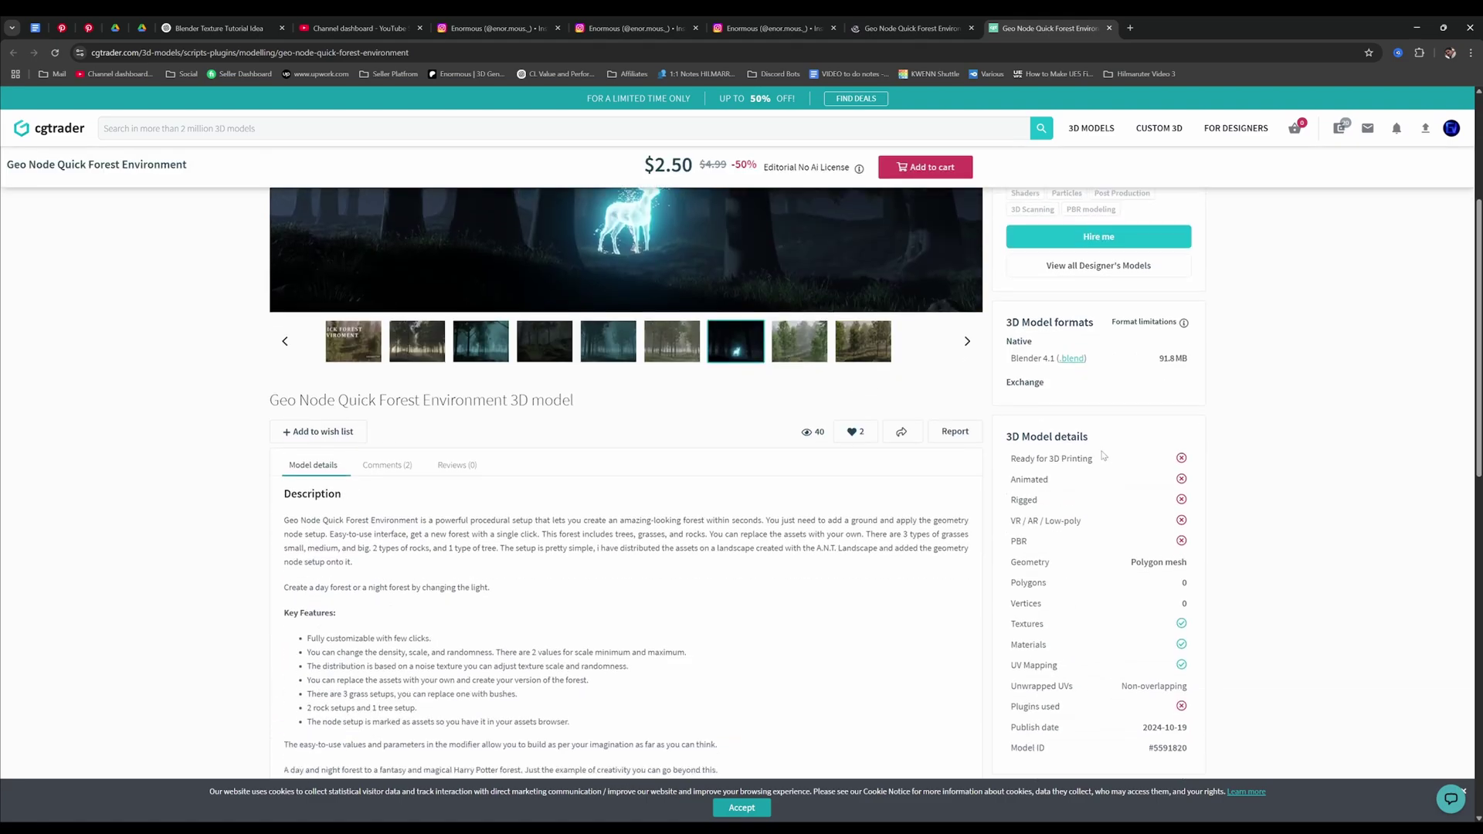
scroll(612, 492, up, 8)
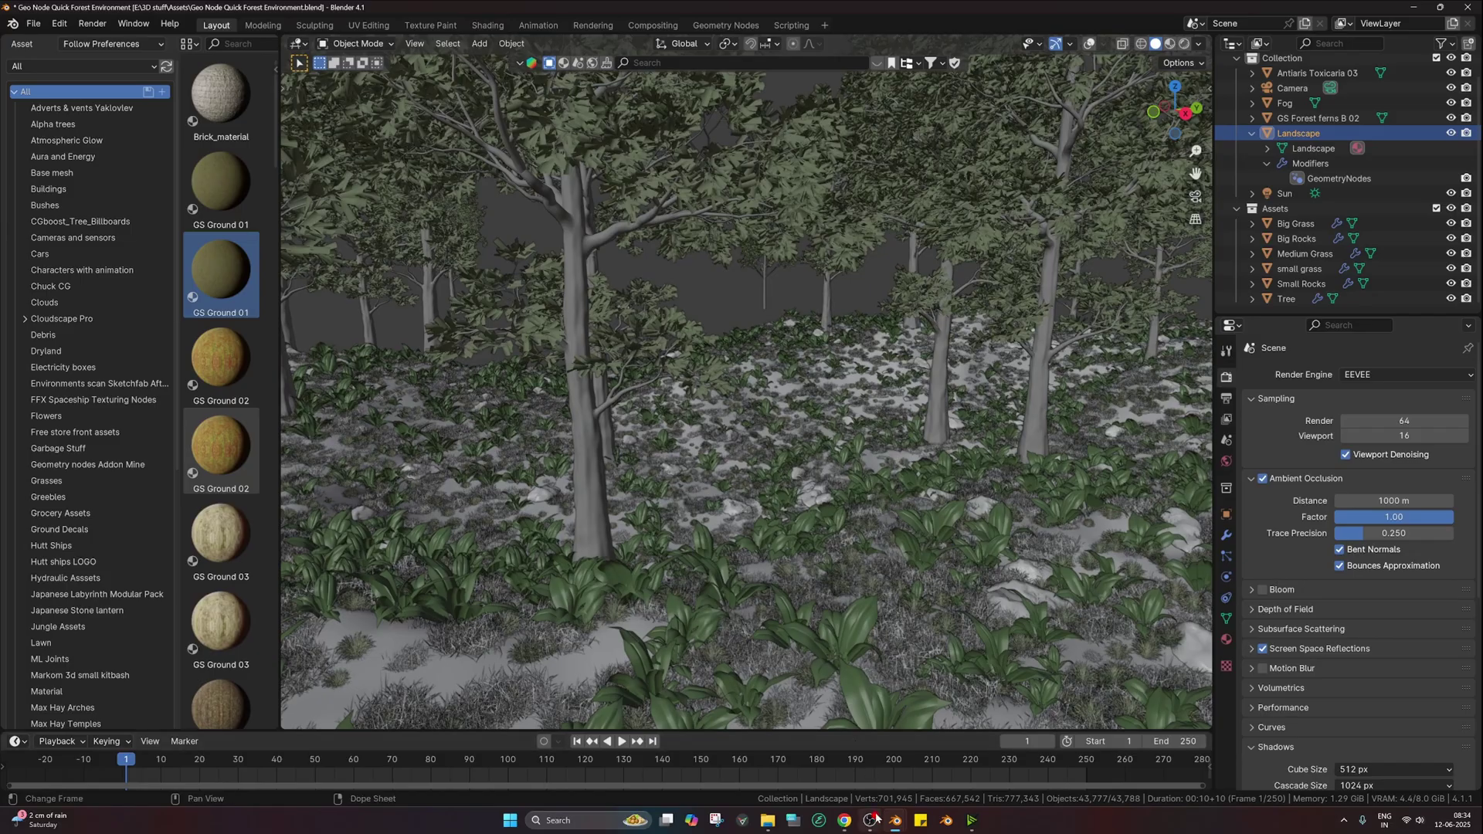
middle_drag(912, 541, 932, 507)
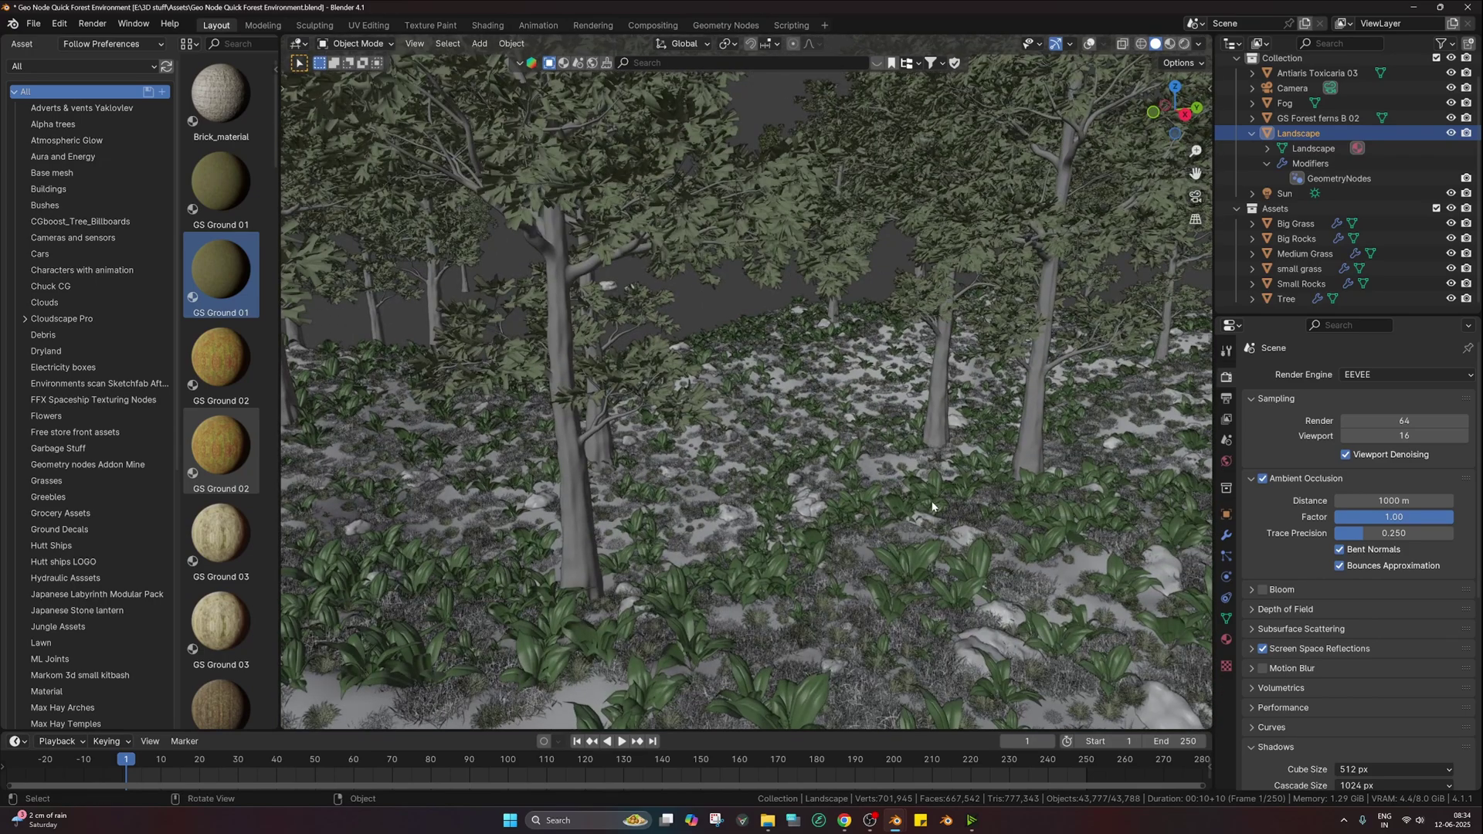
middle_drag(932, 507, 733, 539)
scroll(895, 549, down, 5)
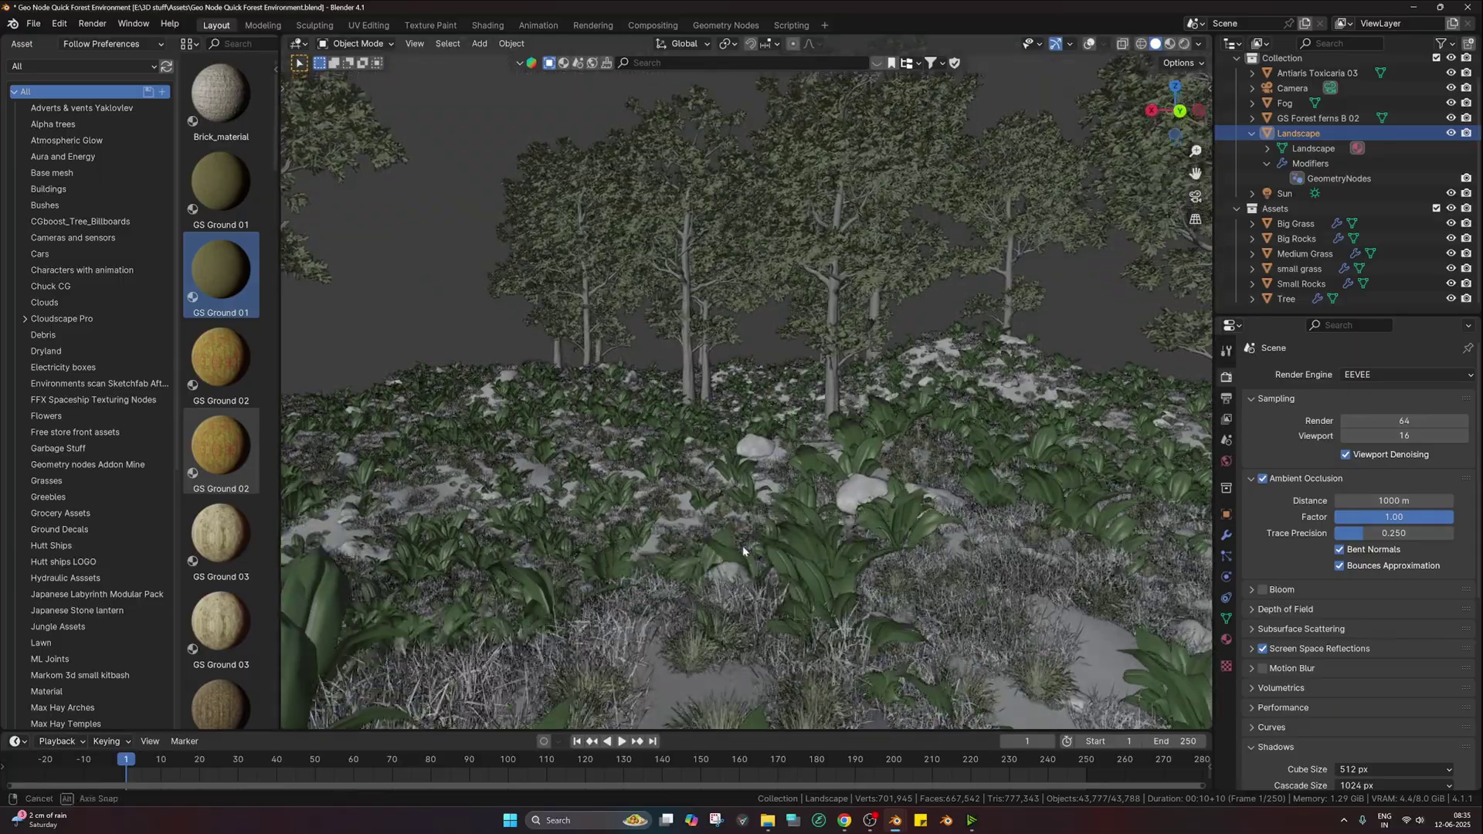